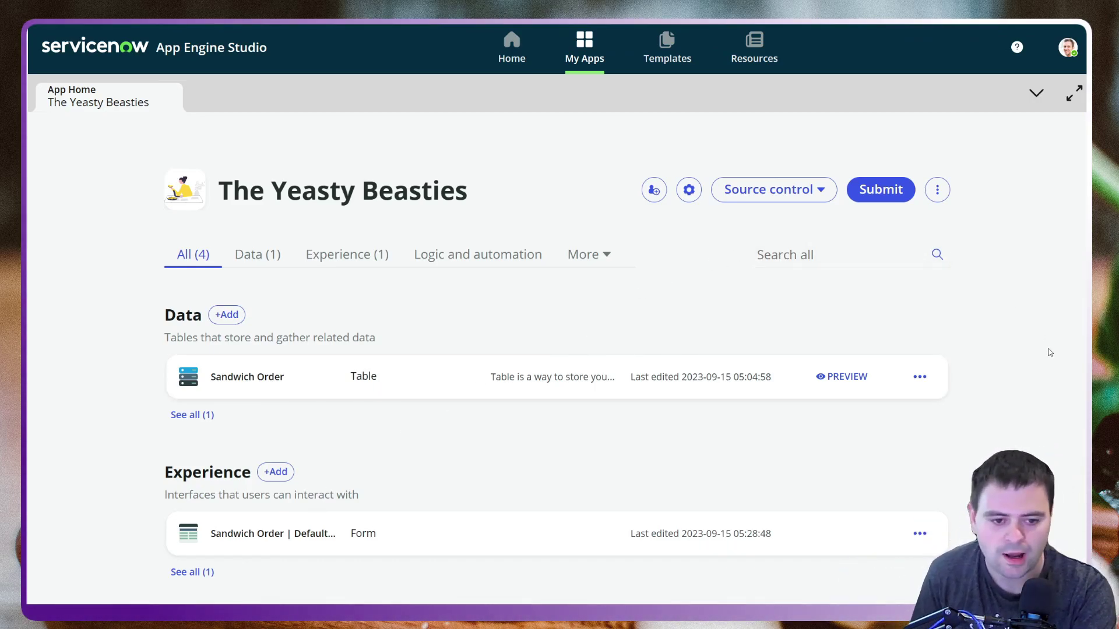
- Open the Sandwich Order table and examine its fields, including the choices defined for Bread and Cheese
scroll(1012, 337, down, 2)
scroll(1012, 338, up, 2)
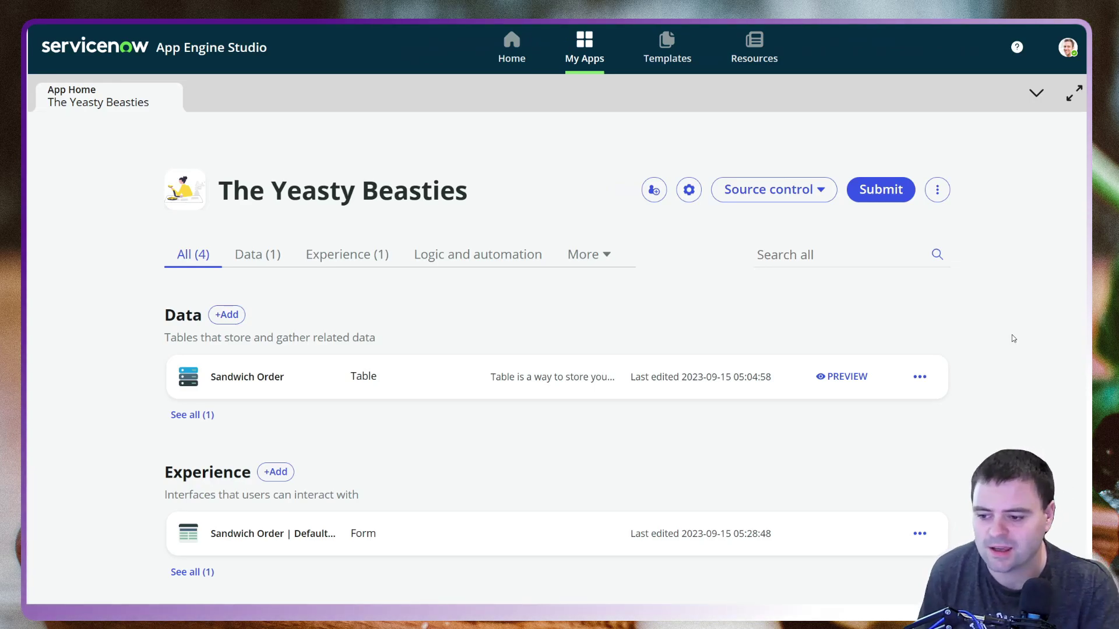
click(318, 386)
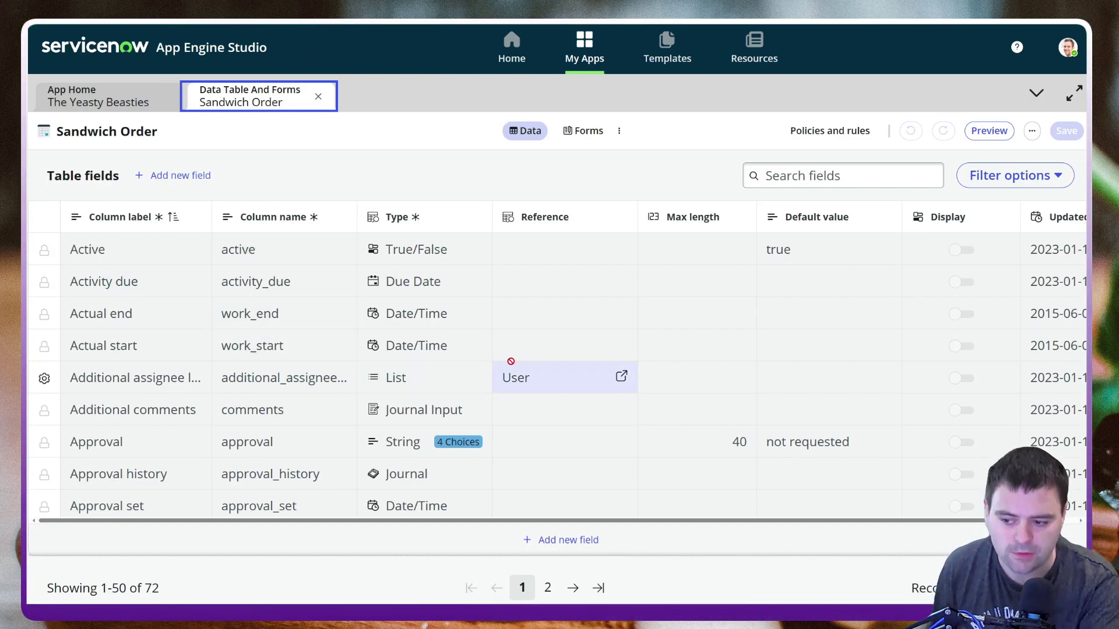
scroll(483, 336, down, 5)
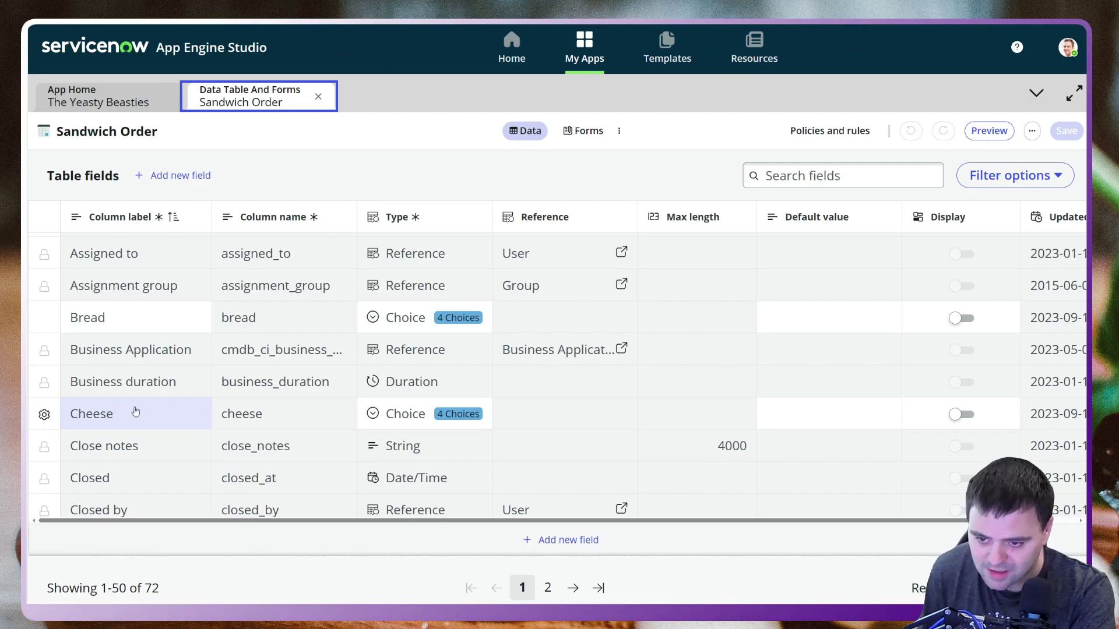
click(373, 319)
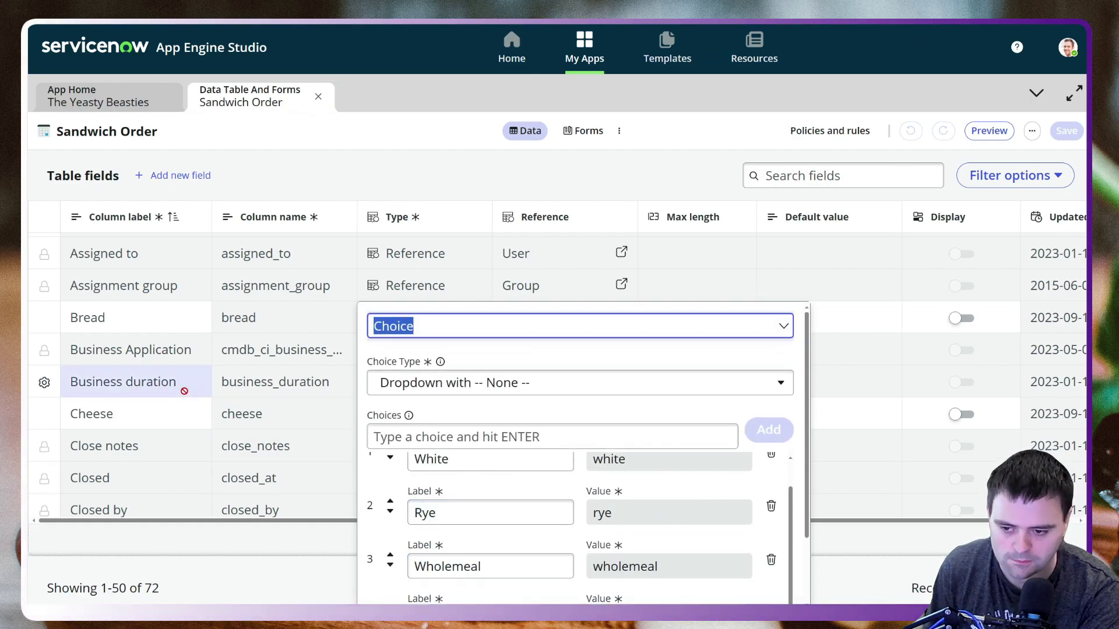
click(139, 420)
click(140, 421)
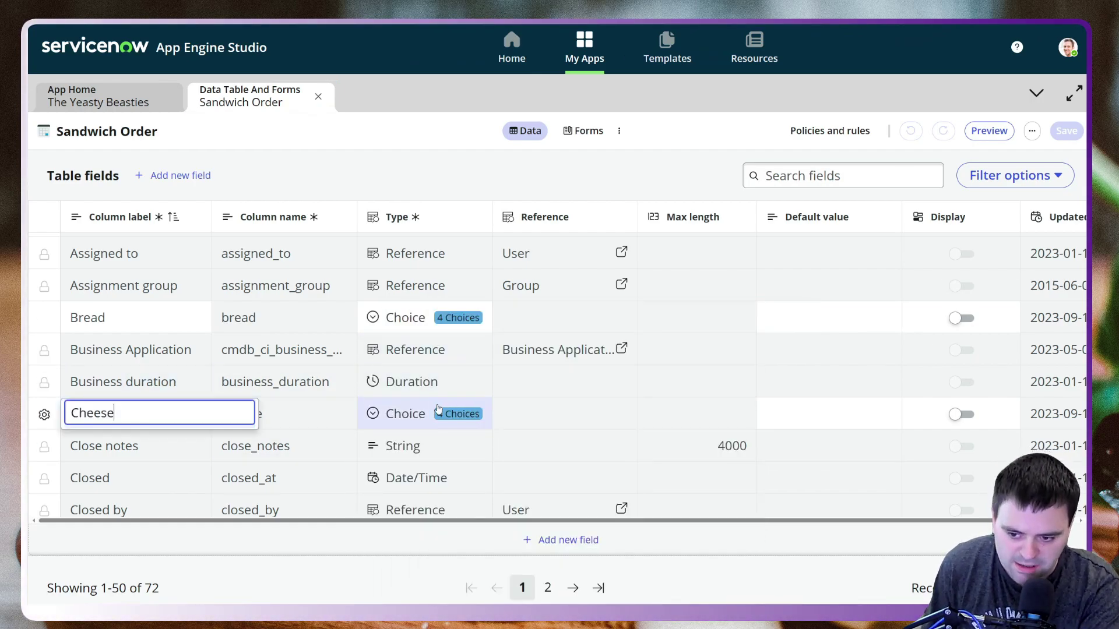
click(411, 415)
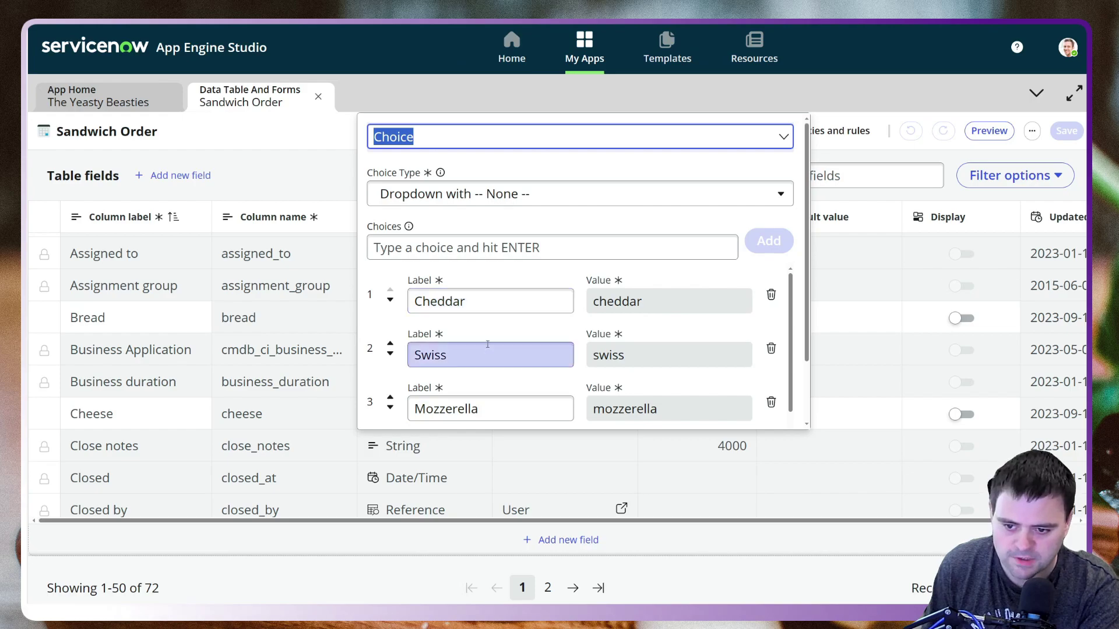
scroll(491, 358, down, 1)
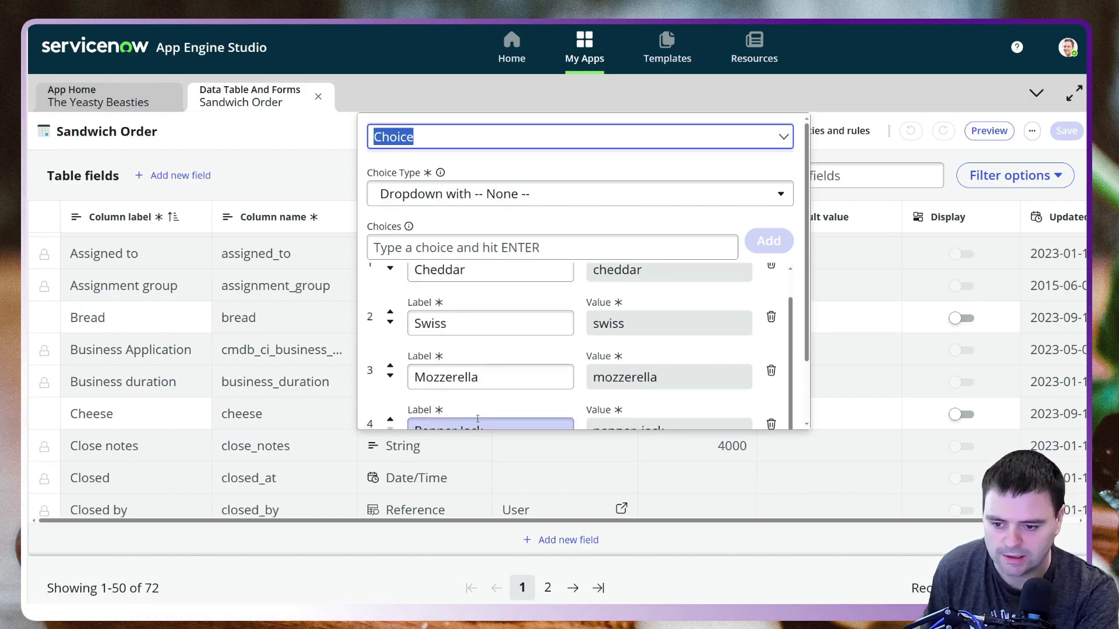
scroll(477, 408, down, 1)
click(233, 414)
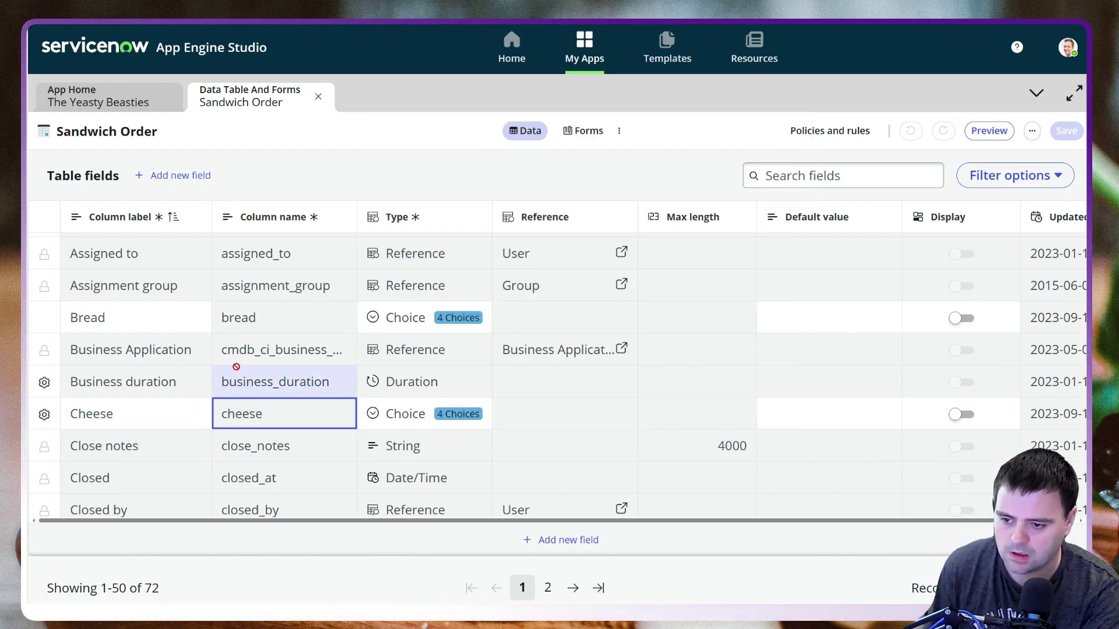
scroll(236, 367, down, 12)
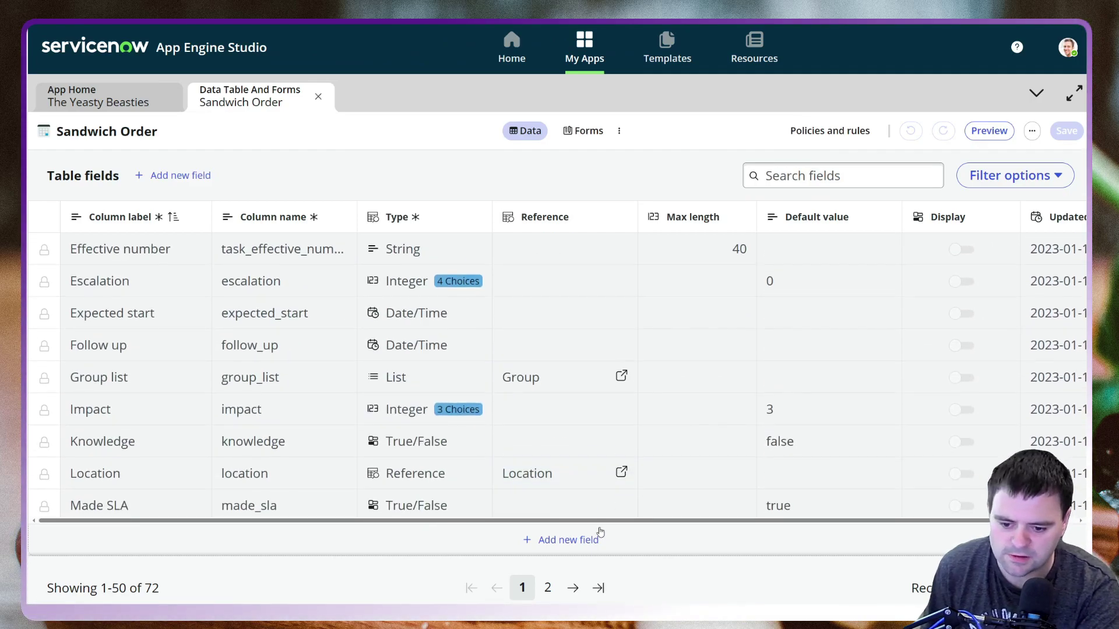
scroll(567, 411, down, 4)
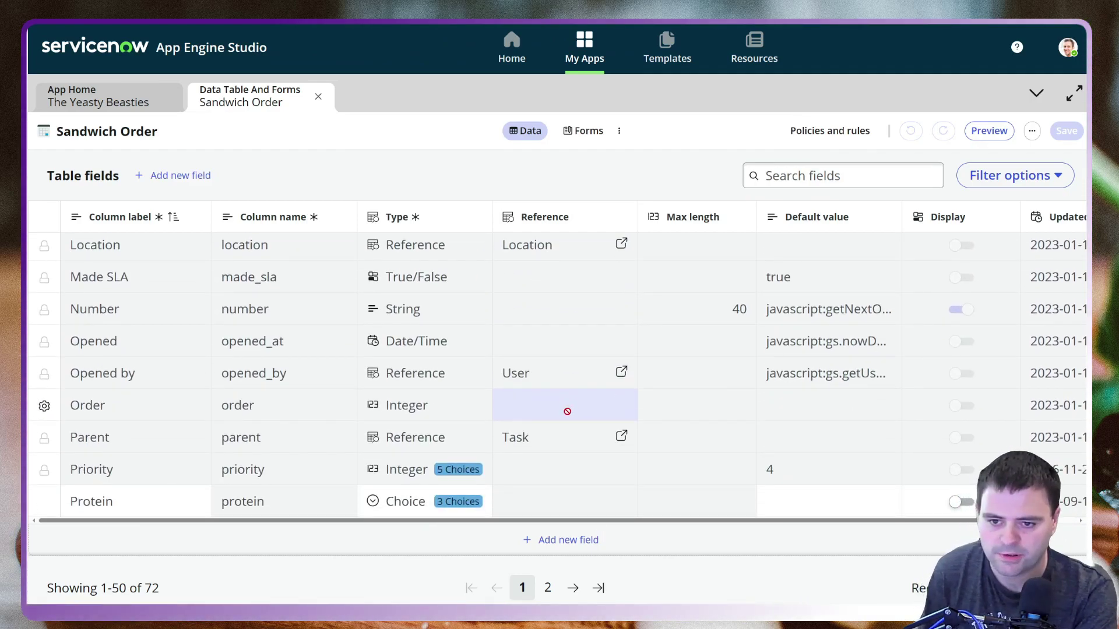
- Rename the Sand section of the Sandwich Order form as Sandwich Options, save the form and close it
click(589, 132)
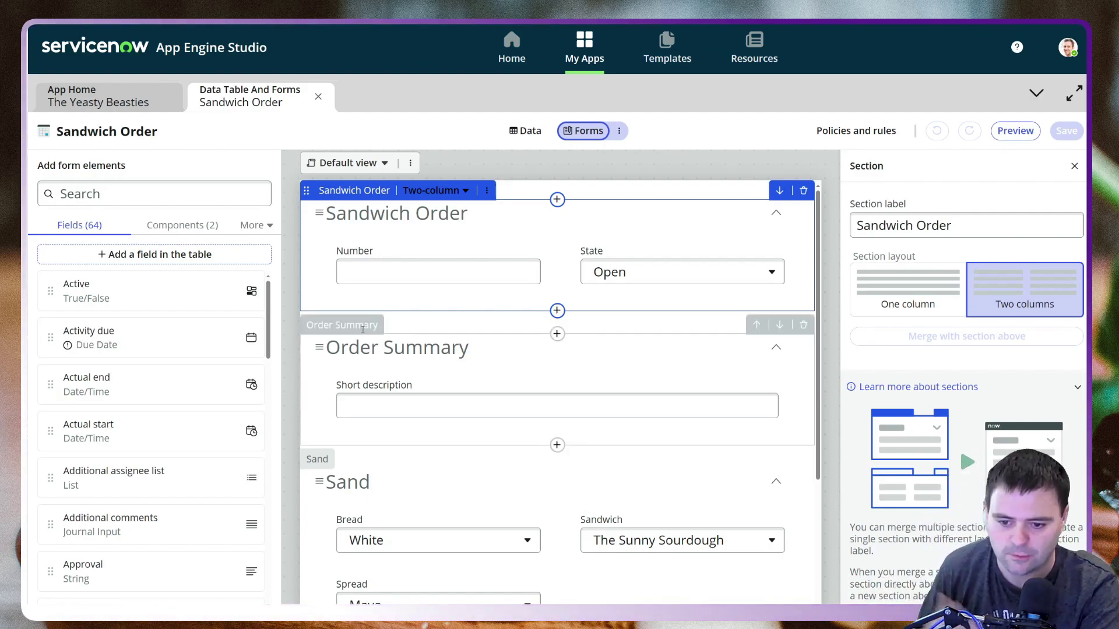
scroll(495, 334, down, 2)
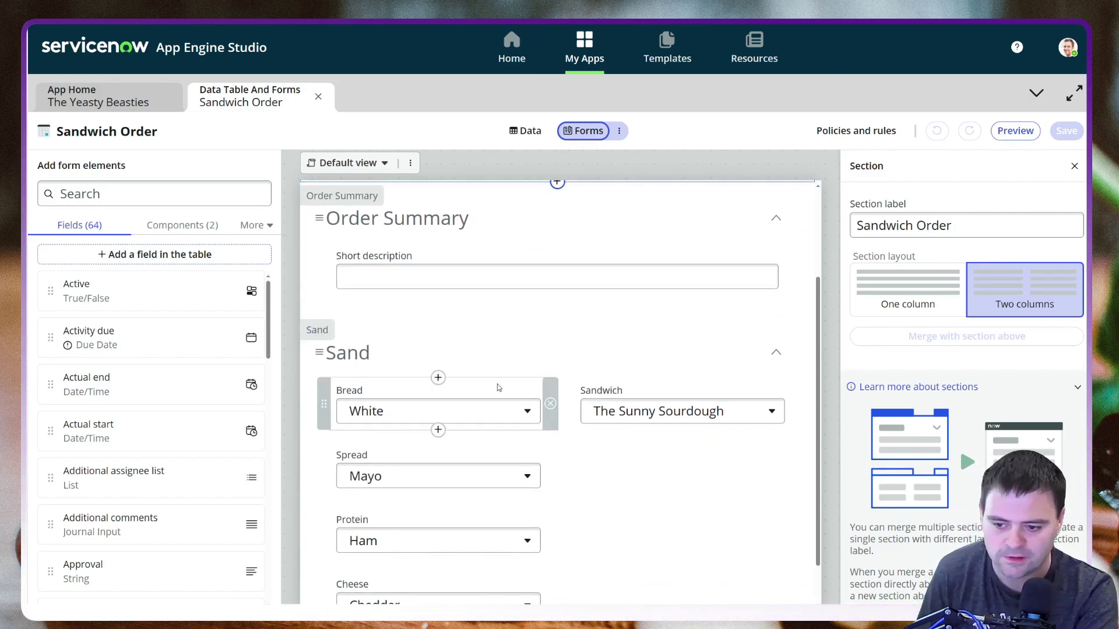
scroll(529, 362, down, 1)
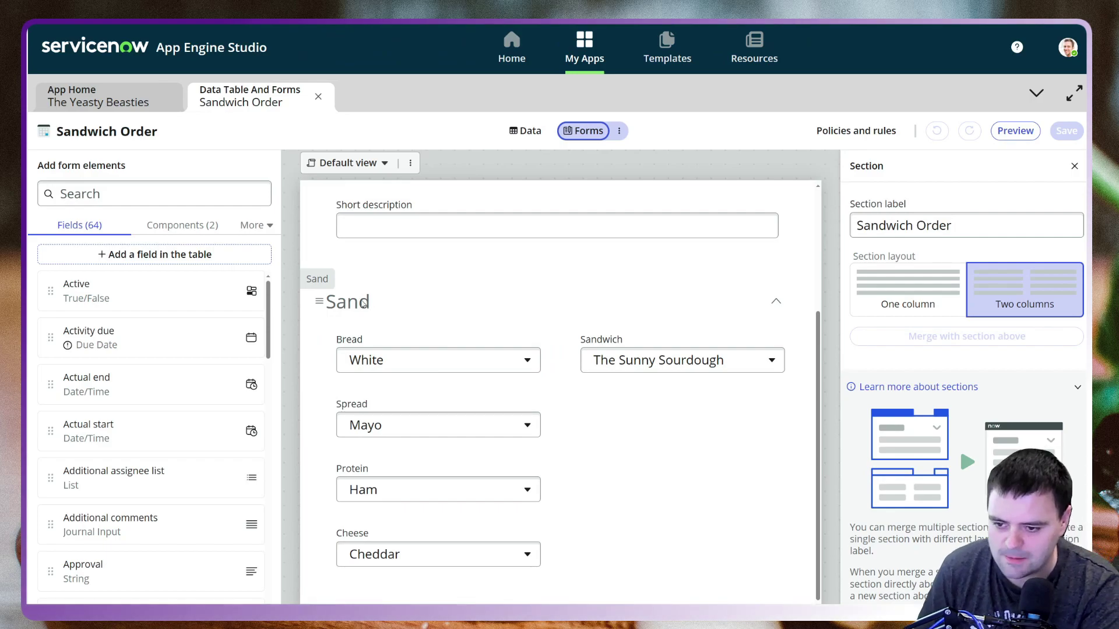
click(328, 279)
click(331, 279)
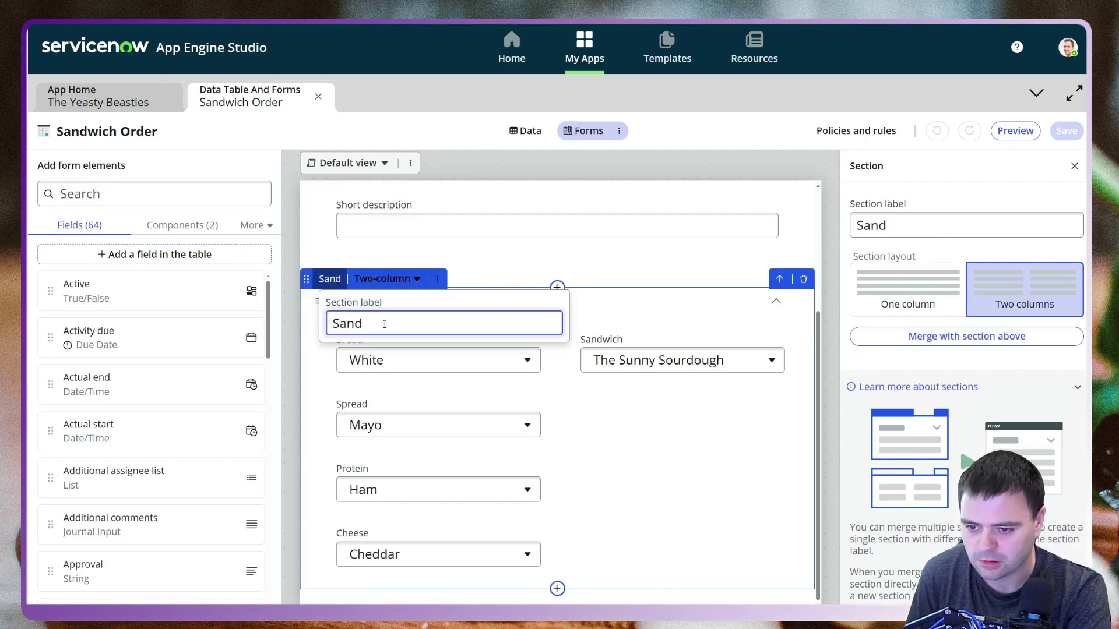
text(wich)
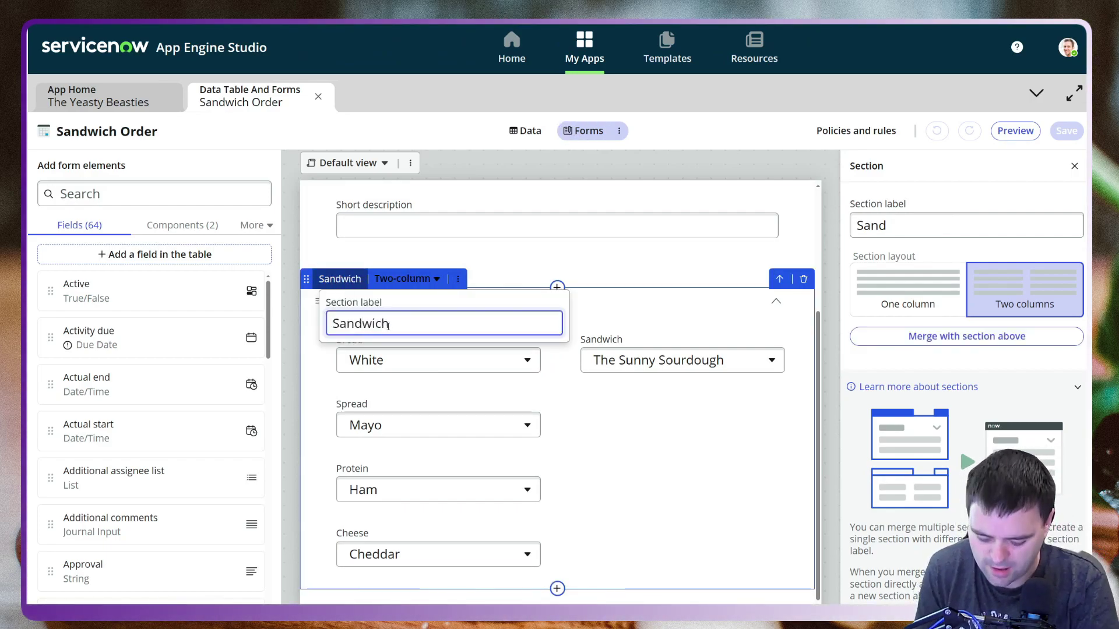
text( Options)
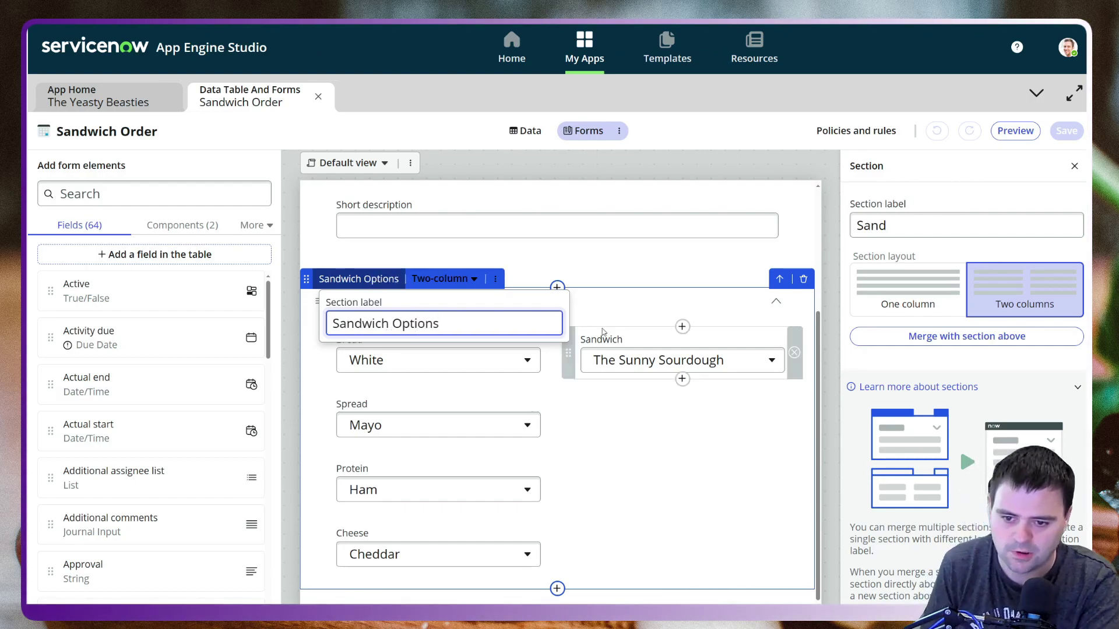
click(587, 315)
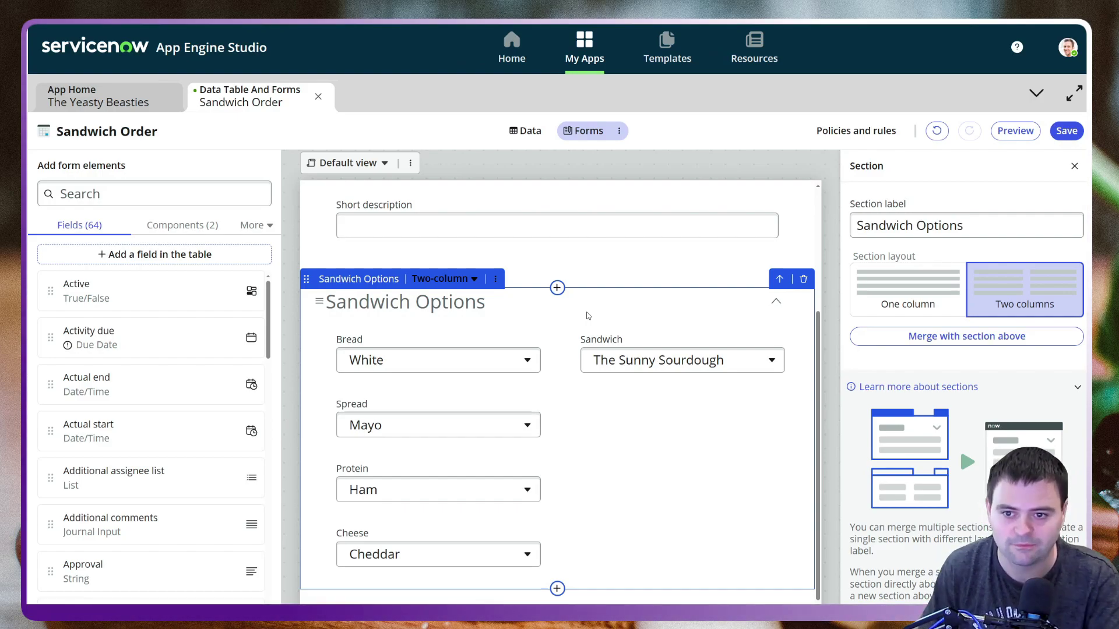
click(1062, 134)
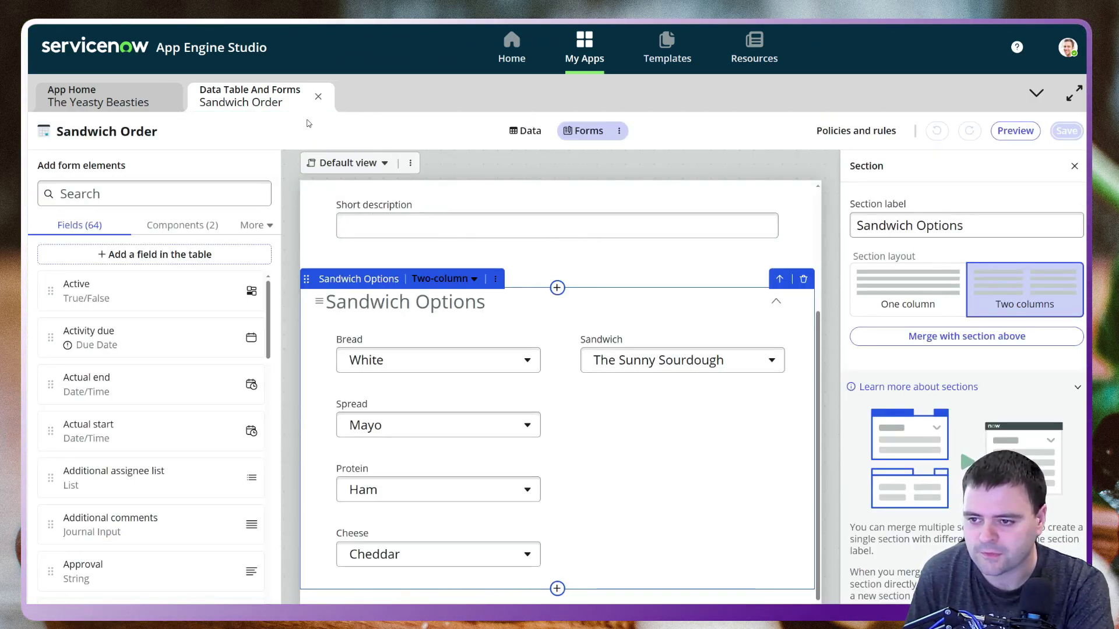
click(317, 96)
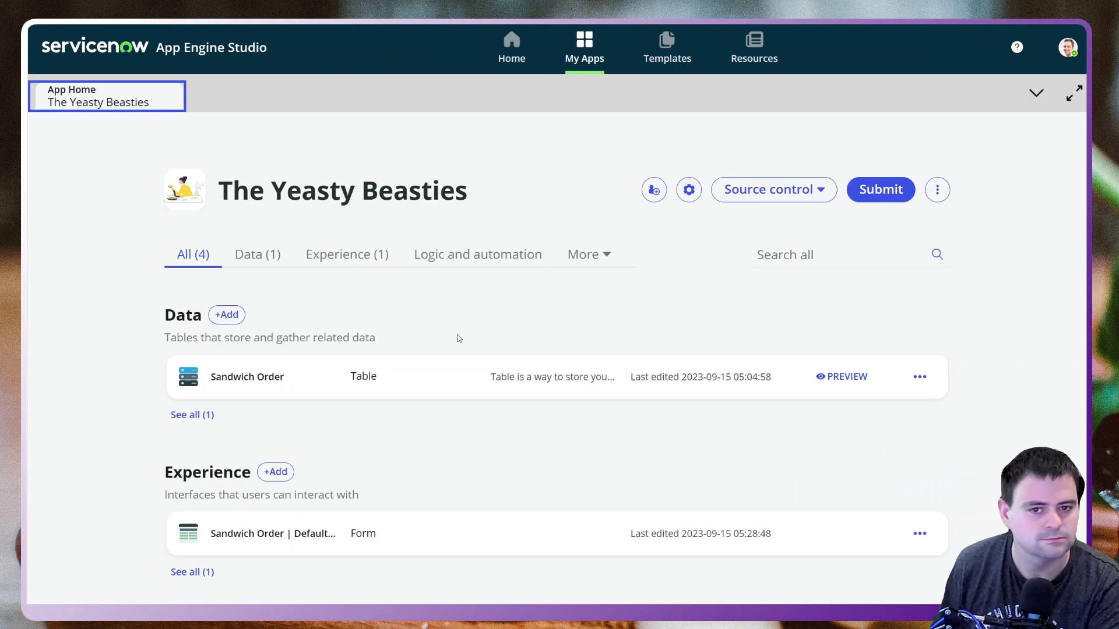
- Add a decision table named Making a Sandwich to the app's logic and automation and open it for editing
scroll(445, 353, down, 4)
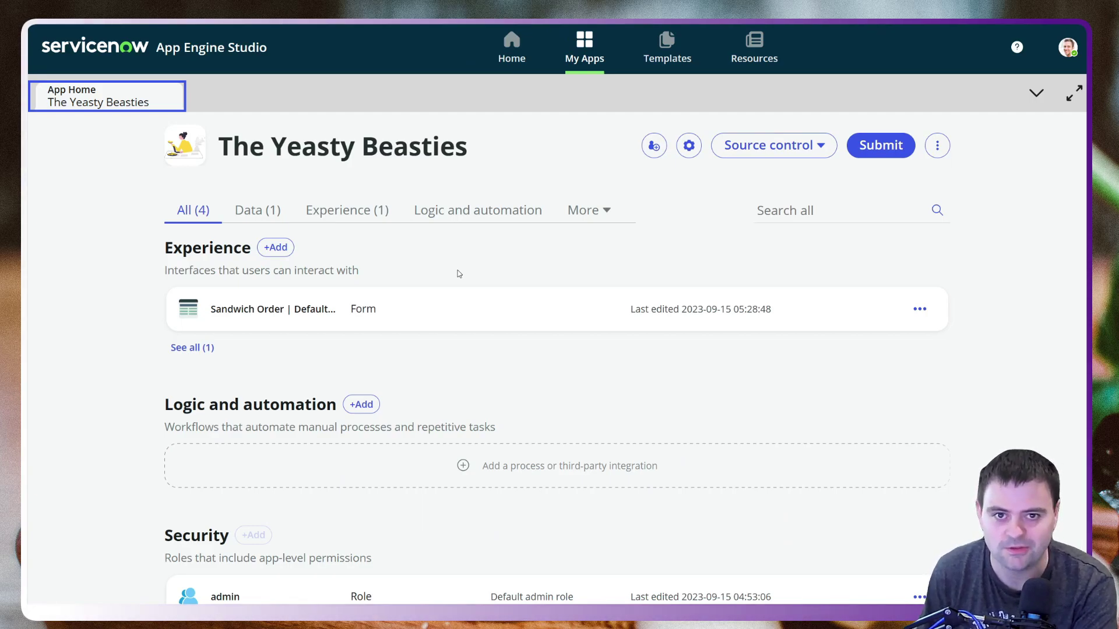
scroll(479, 356, down, 1)
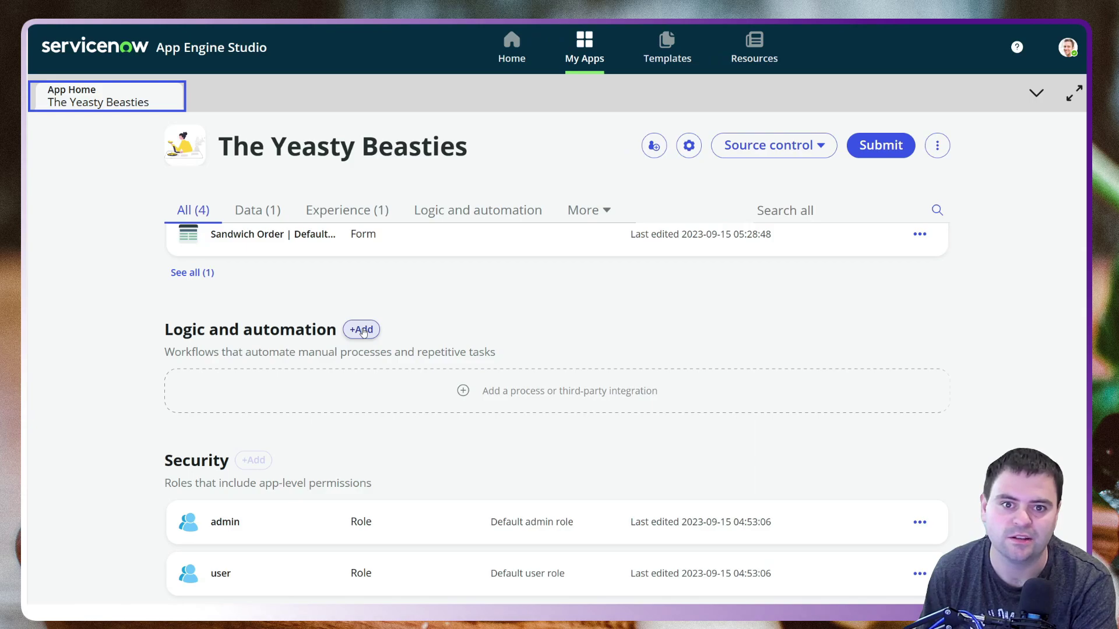
click(362, 331)
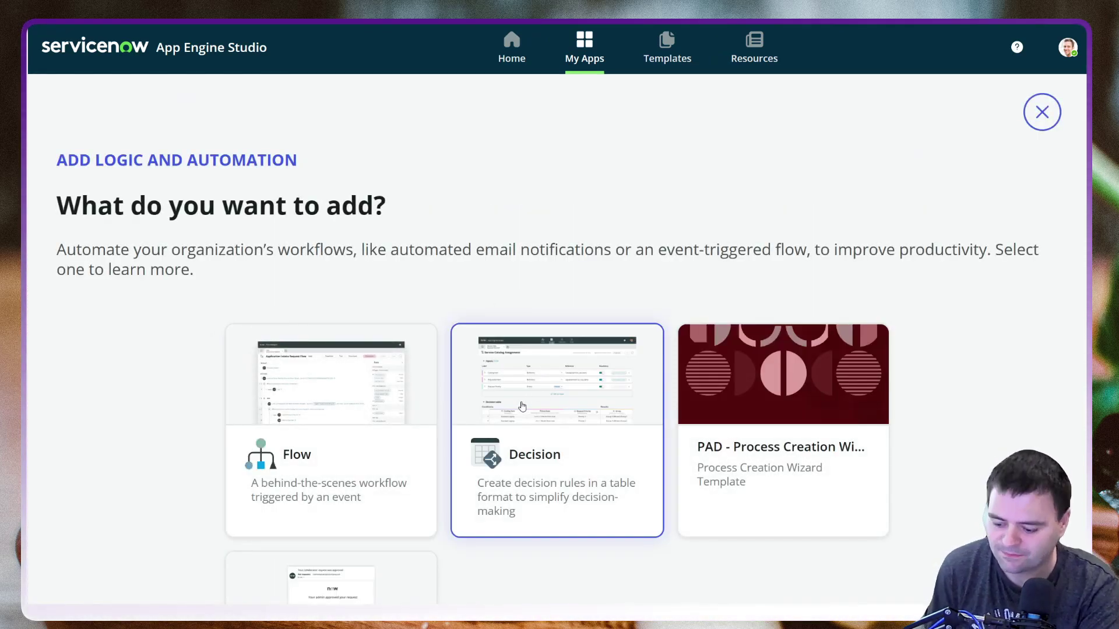
click(522, 407)
scroll(794, 529, down, 3)
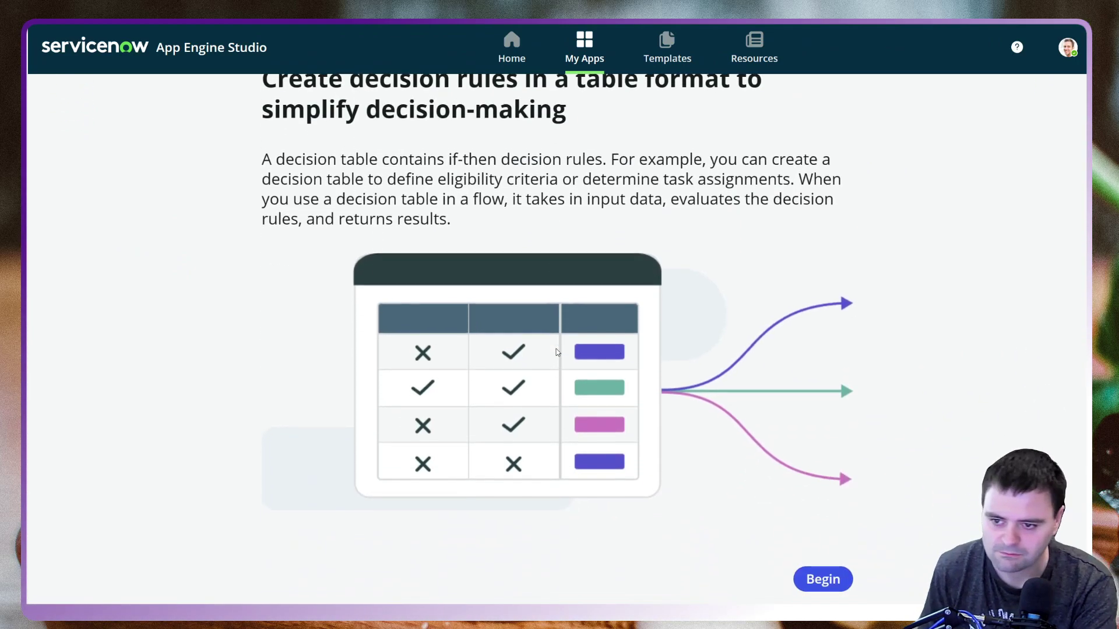
click(823, 571)
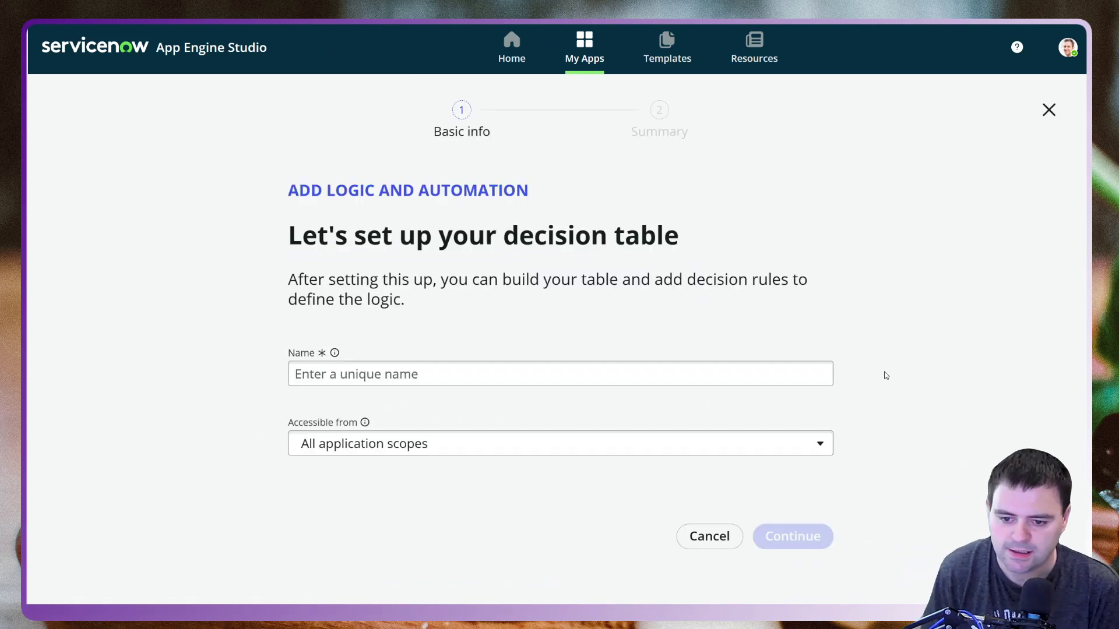
click(748, 381)
text(Maki)
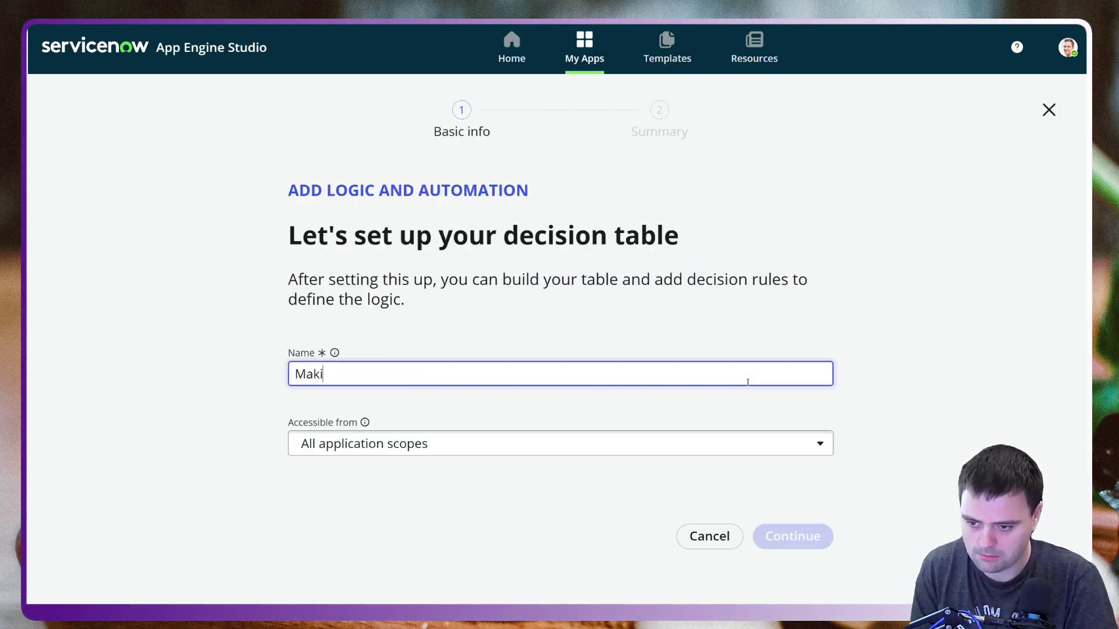
text(ng a Sandwich)
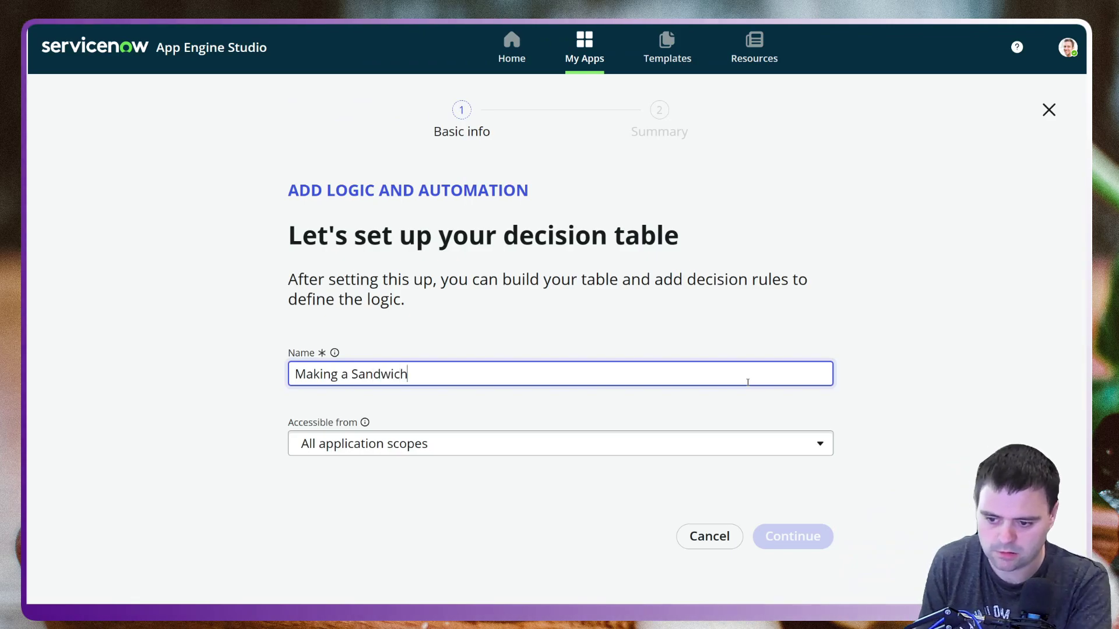
click(790, 535)
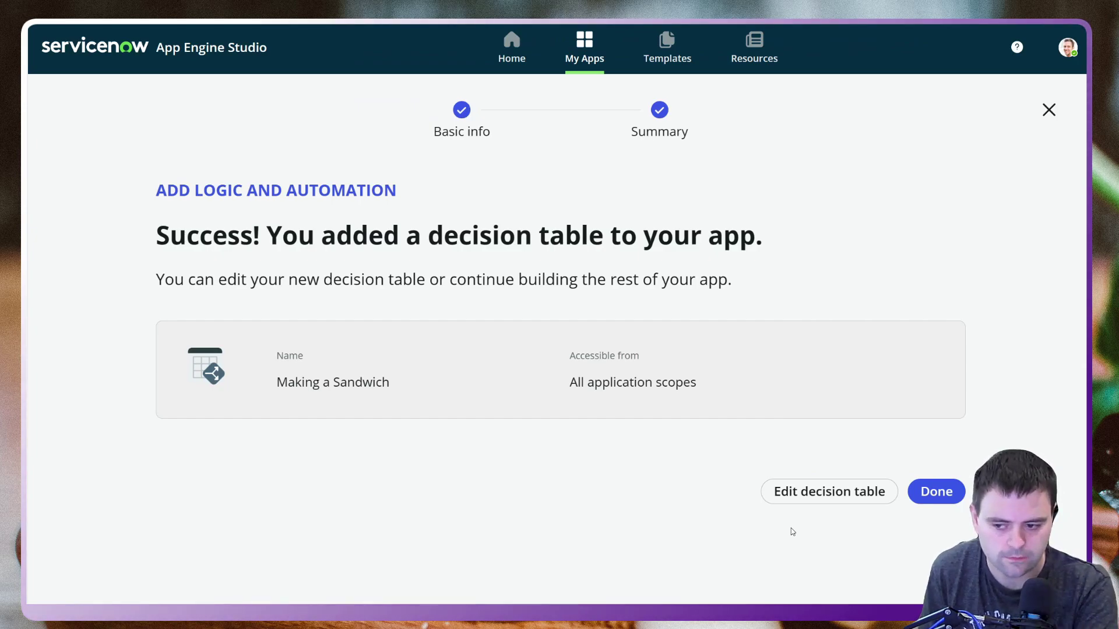
click(819, 507)
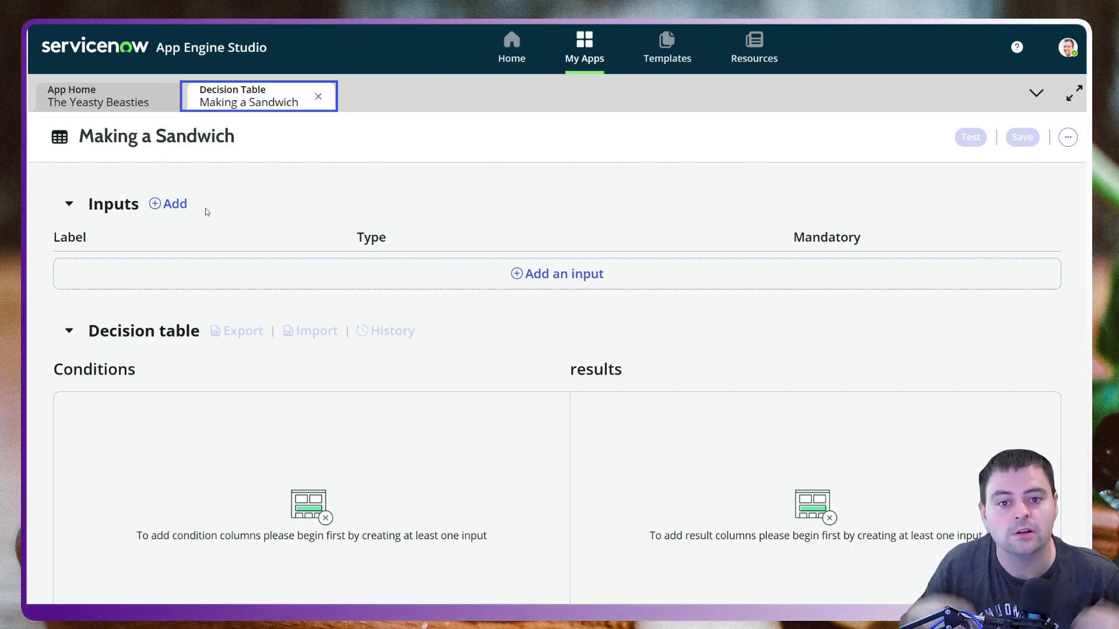
- Add an input labelled Bread with the type Choice to the decision table
click(170, 206)
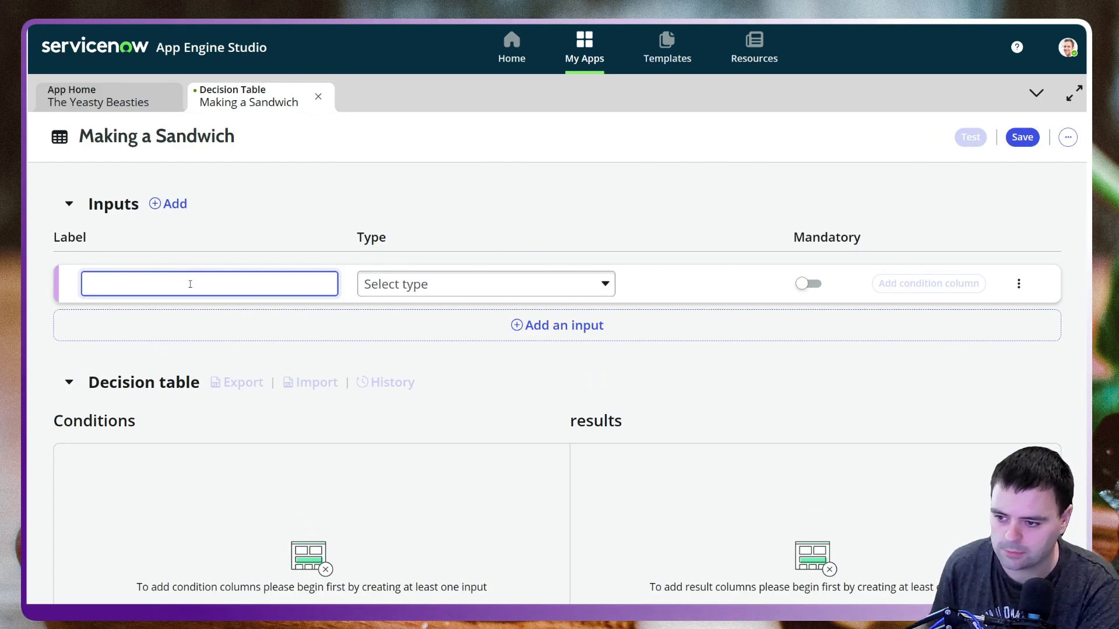
text(Bread)
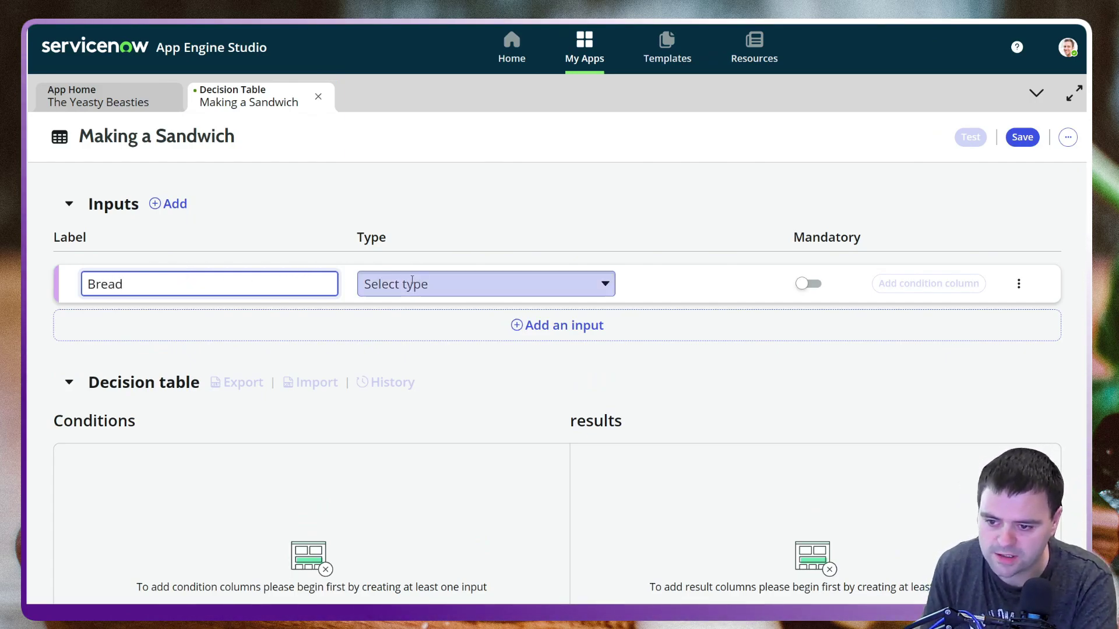
click(517, 287)
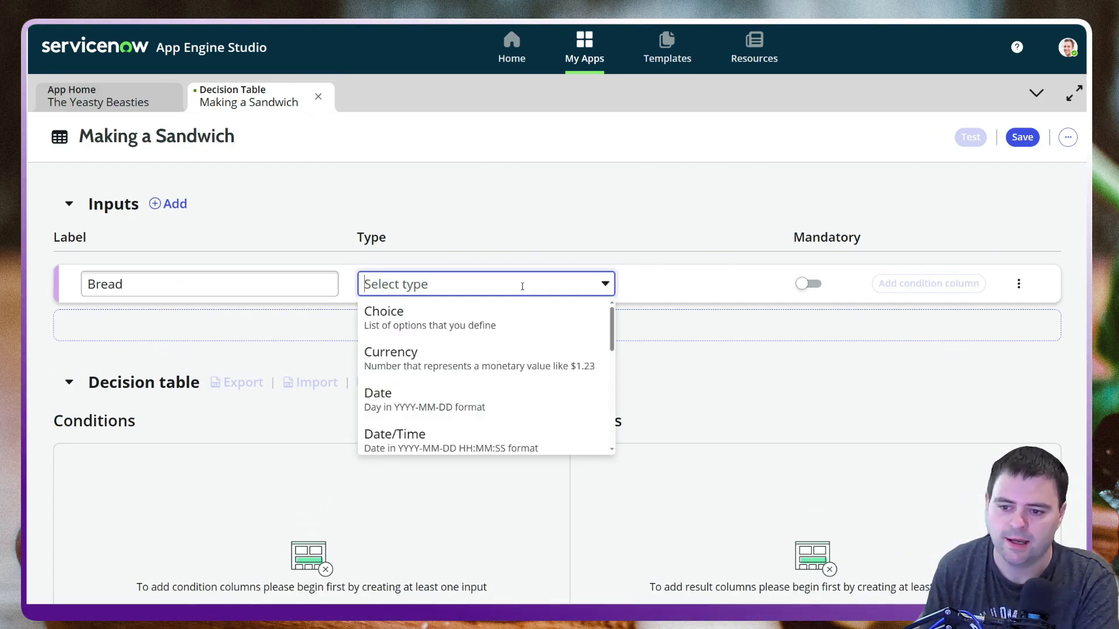
click(457, 325)
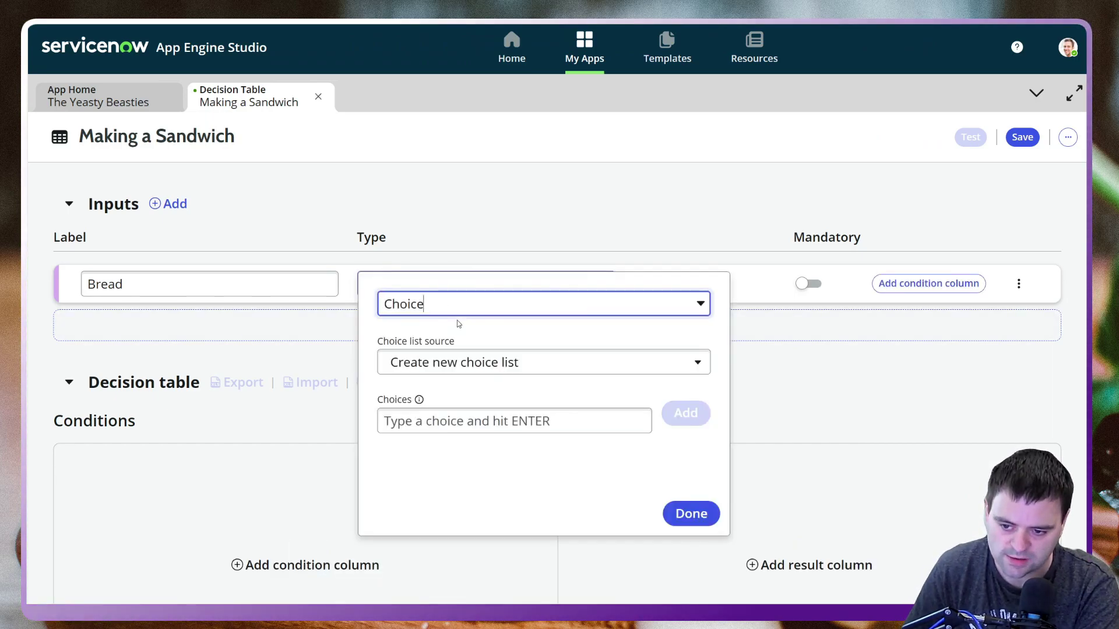
- Link the Bread input to the existing choice list of the Sandwich Order table's Bread field and make it mandatory
click(536, 362)
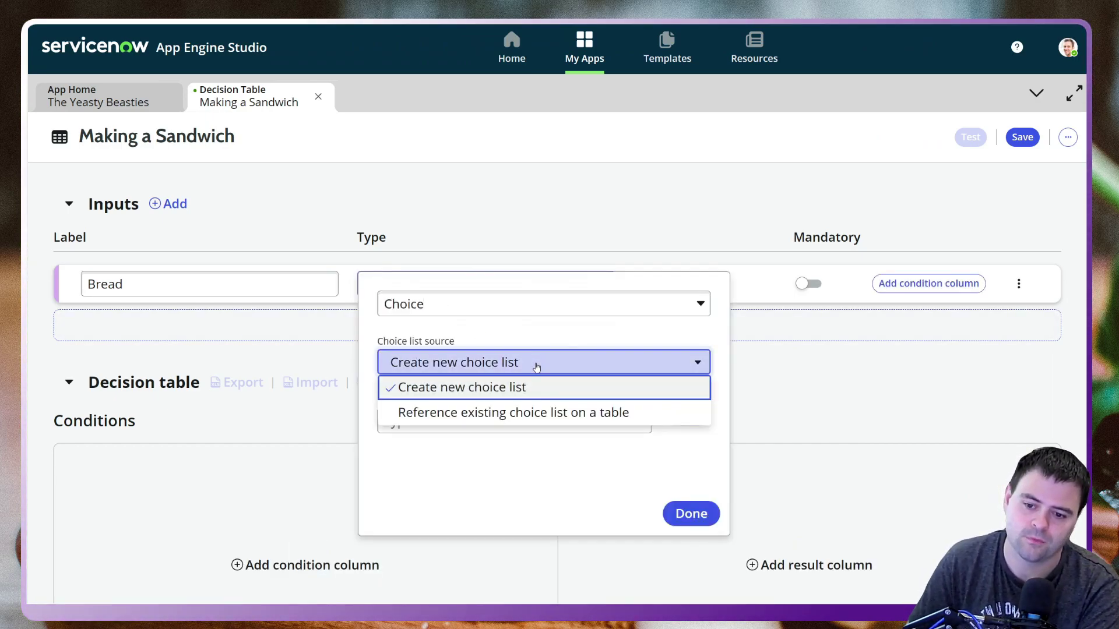
click(488, 414)
click(492, 420)
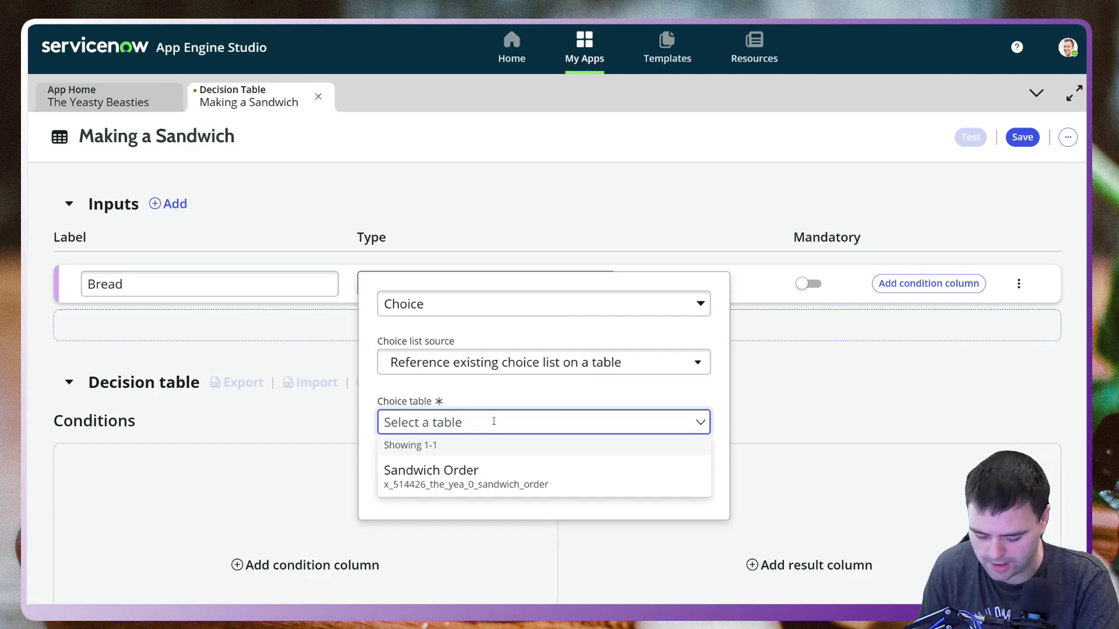
click(533, 479)
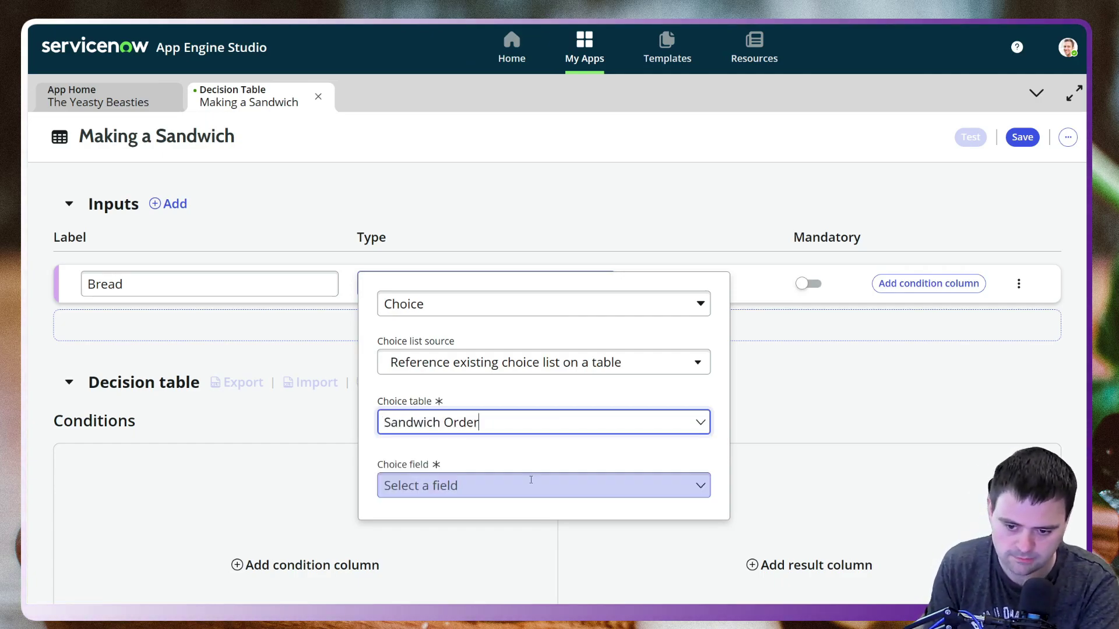
click(503, 484)
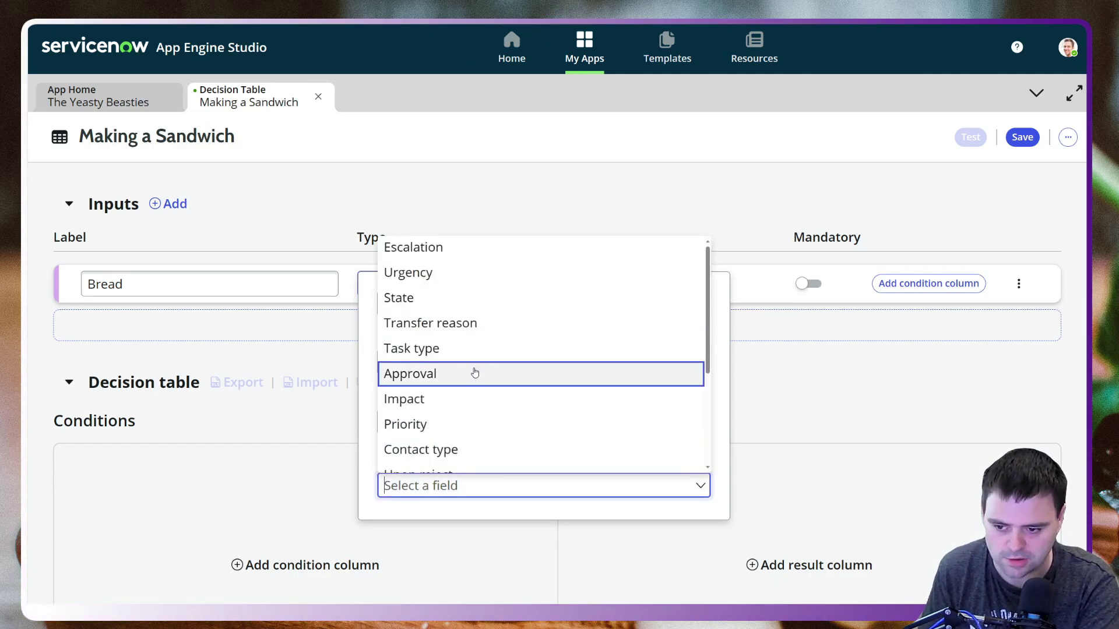
scroll(473, 373, down, 3)
click(441, 434)
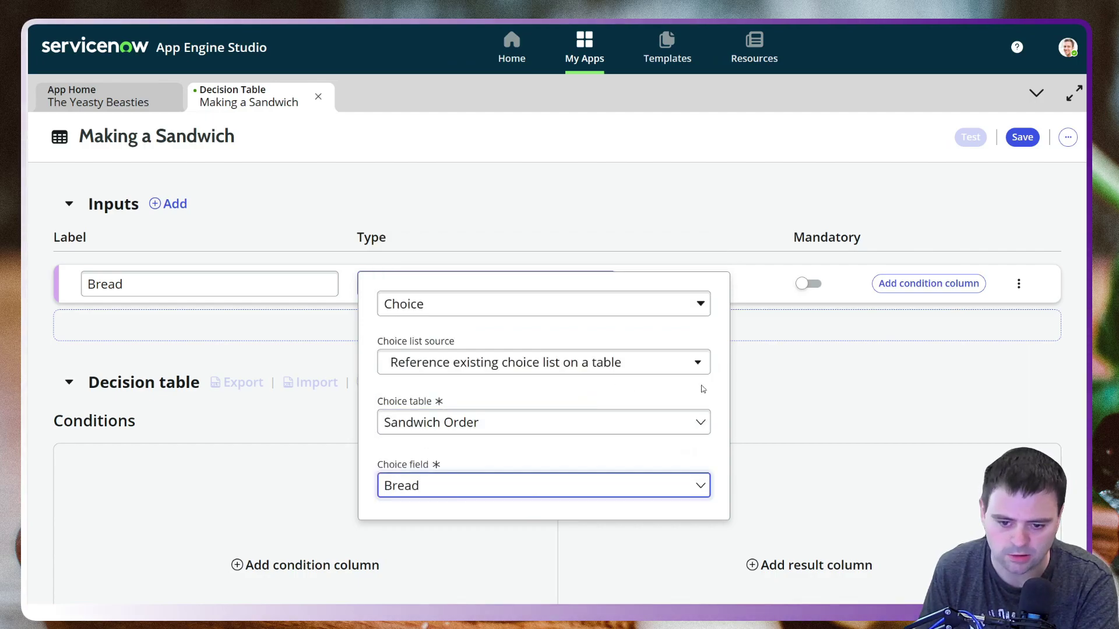
click(827, 384)
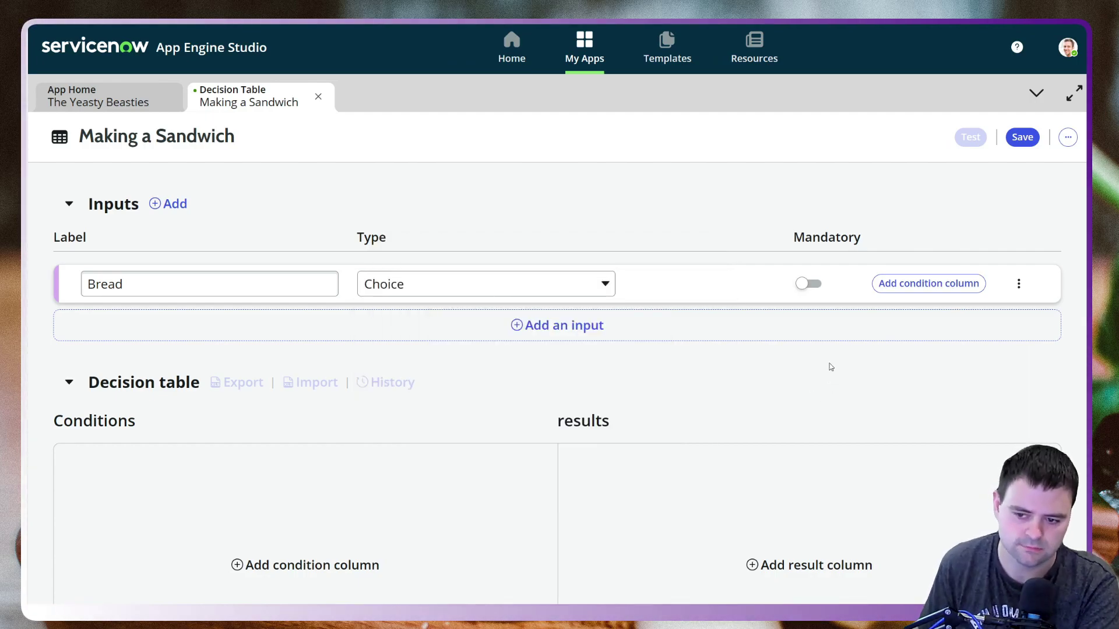
click(808, 283)
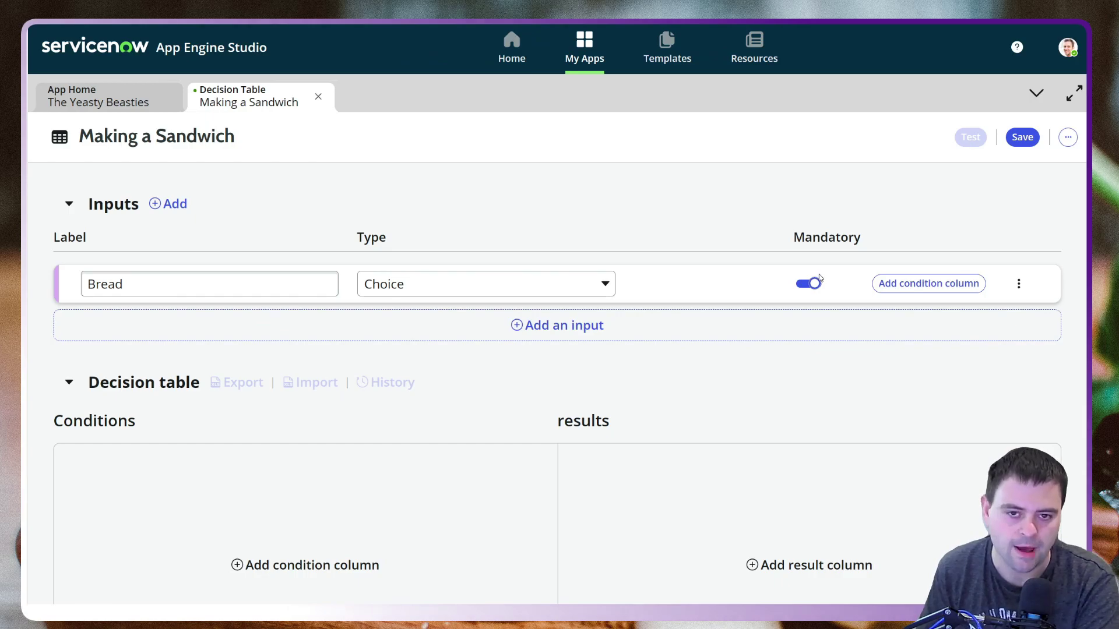
- Add an input labelled Spread with the type Choice to the decision table
click(494, 329)
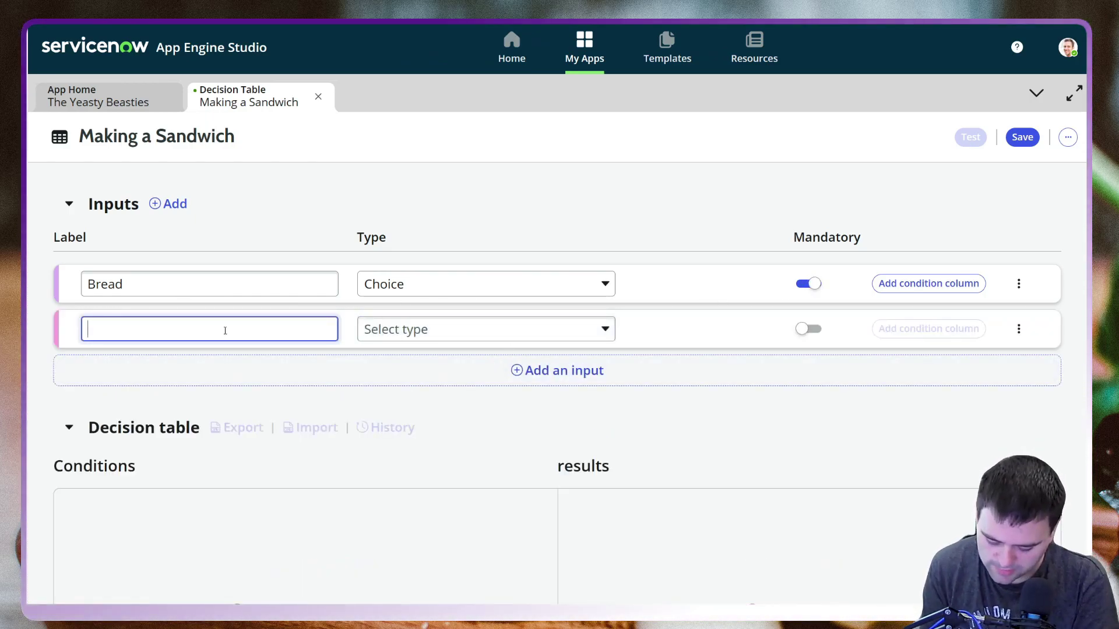
text(Spread)
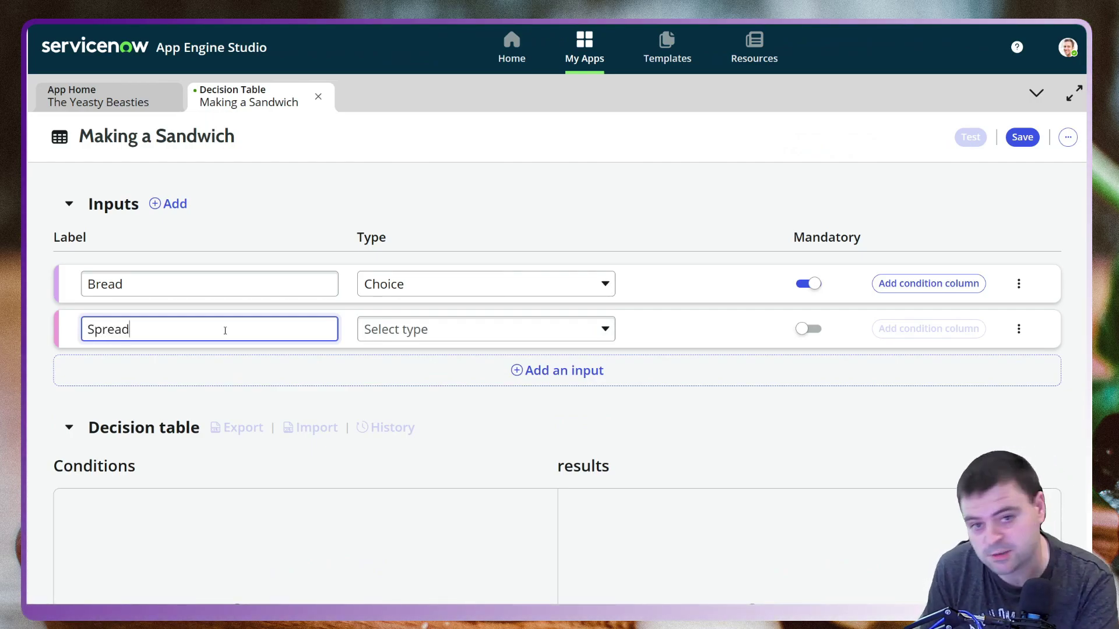
click(382, 329)
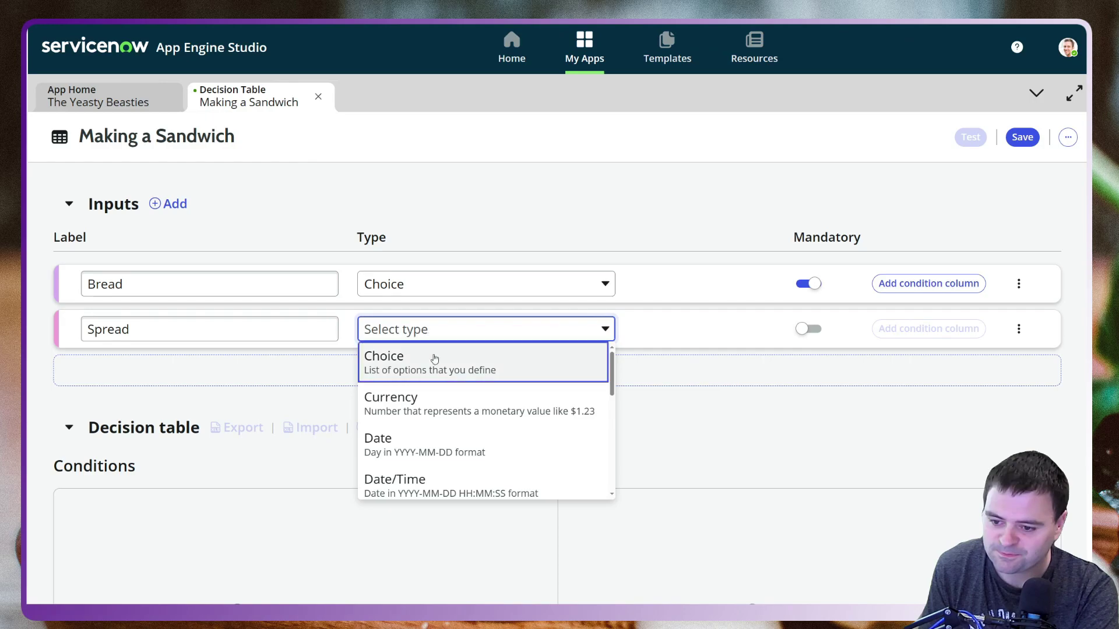
click(429, 358)
- Link the Spread input to the existing choice list of the Sandwich Order table's Spread field and make it mandatory
click(498, 410)
click(473, 457)
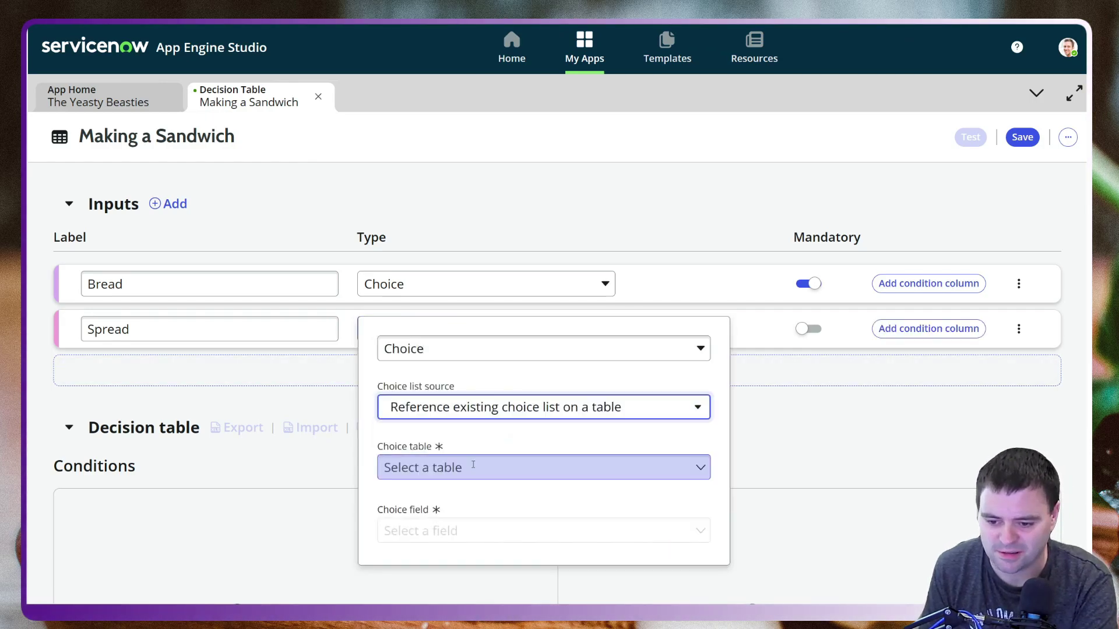
click(485, 471)
click(490, 520)
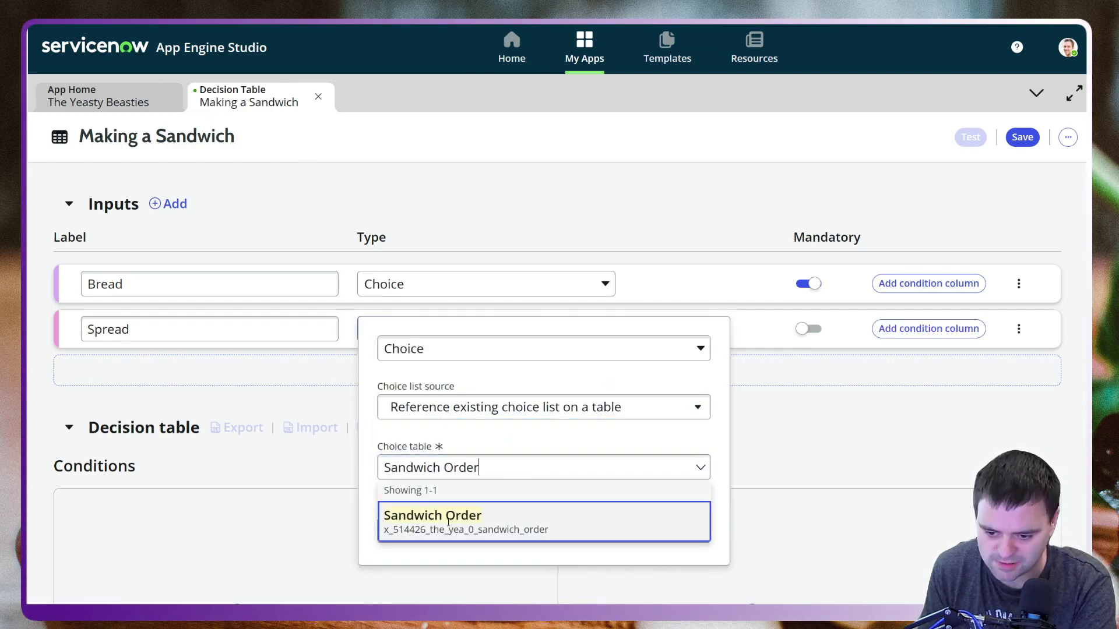
click(493, 526)
scroll(443, 382, down, 5)
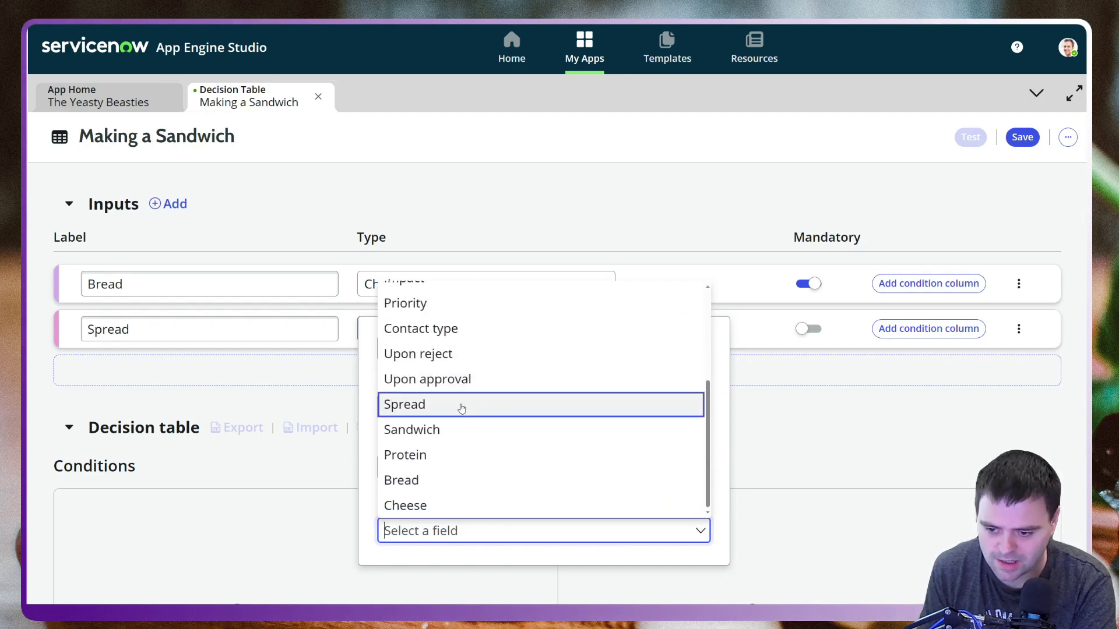
click(410, 406)
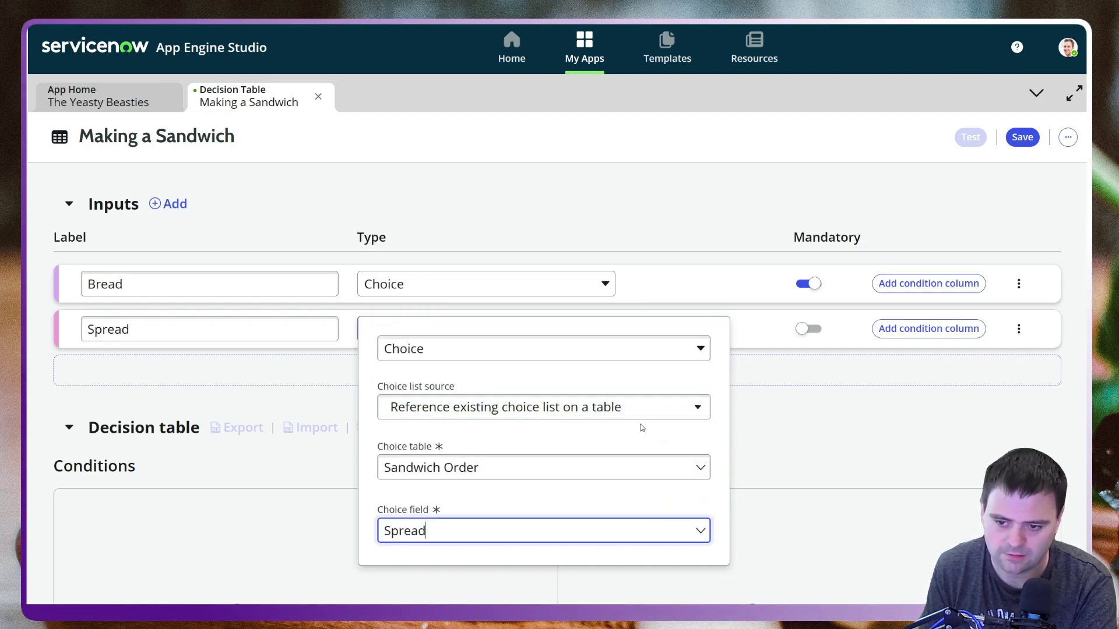
click(791, 415)
click(809, 328)
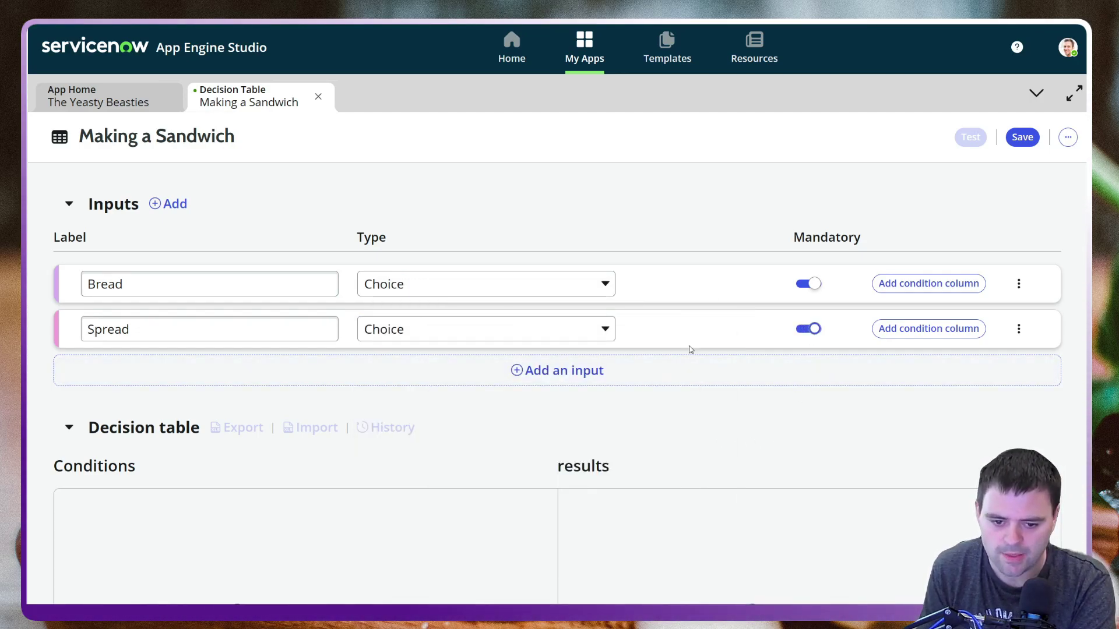
- Add an input labelled Protein with the type Choice to the decision table
click(349, 376)
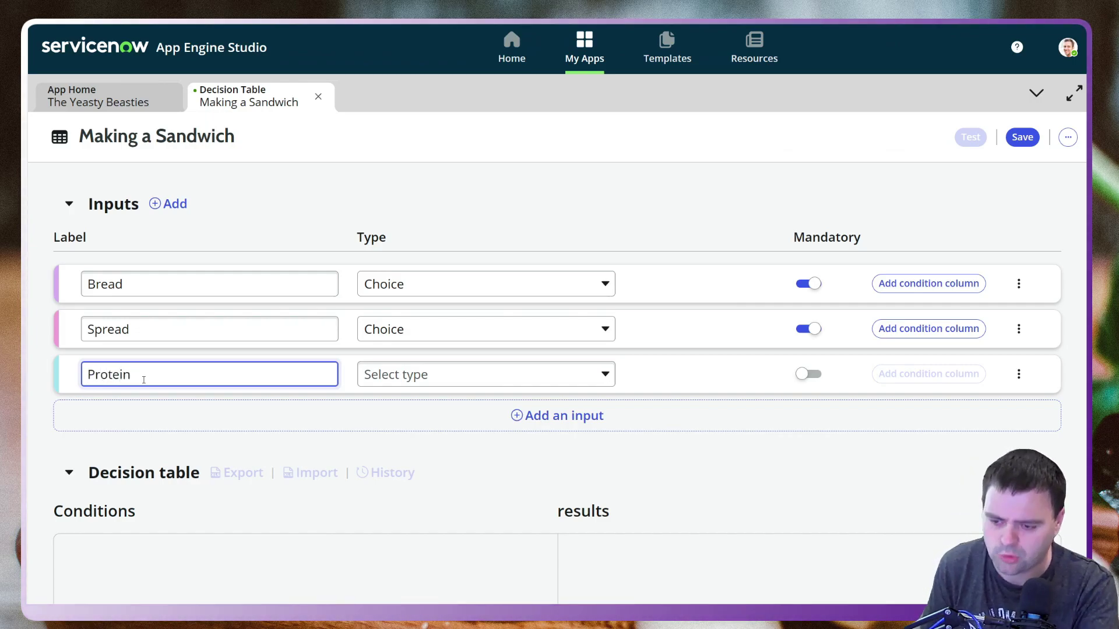
click(472, 369)
click(438, 405)
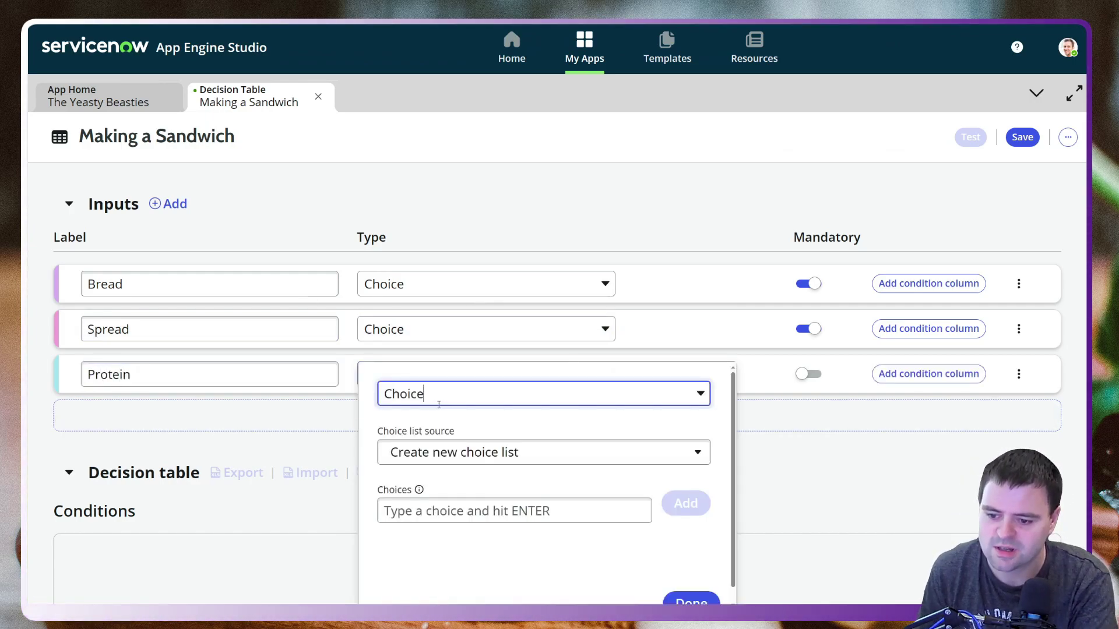
- Link the Protein input to the existing choice list of the Sandwich Order table's Protein field and make it mandatory
click(606, 458)
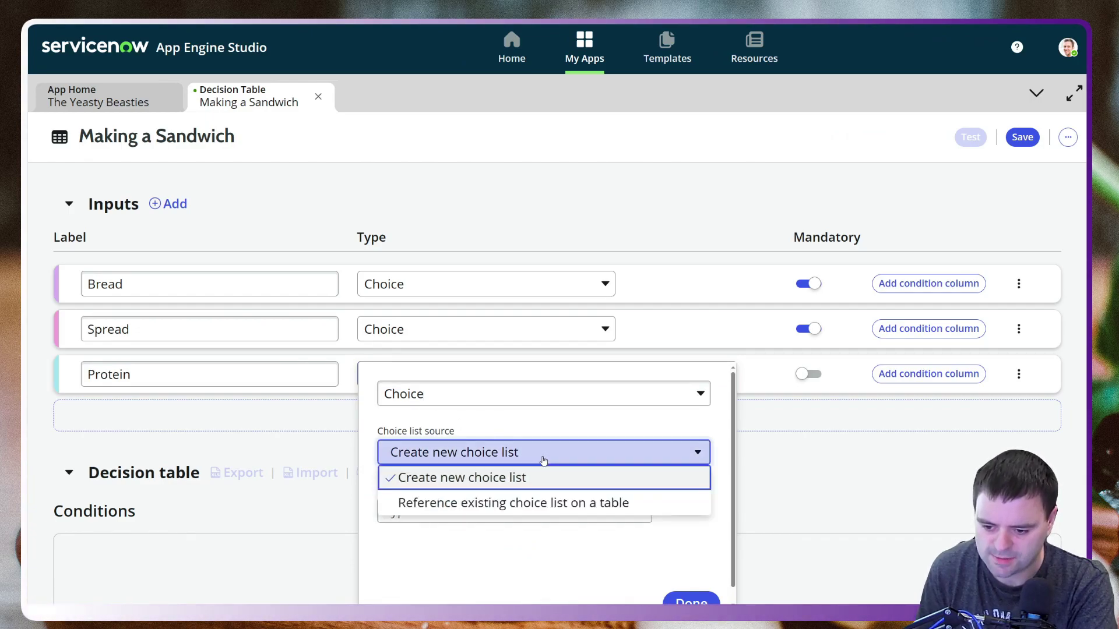
click(501, 504)
click(474, 513)
click(441, 563)
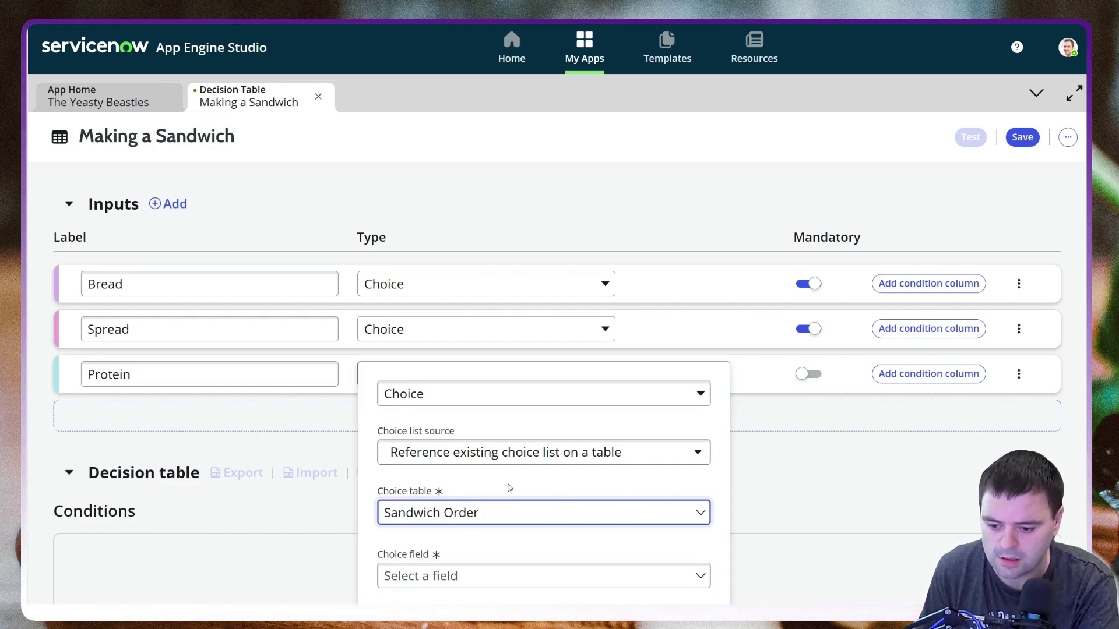
click(470, 575)
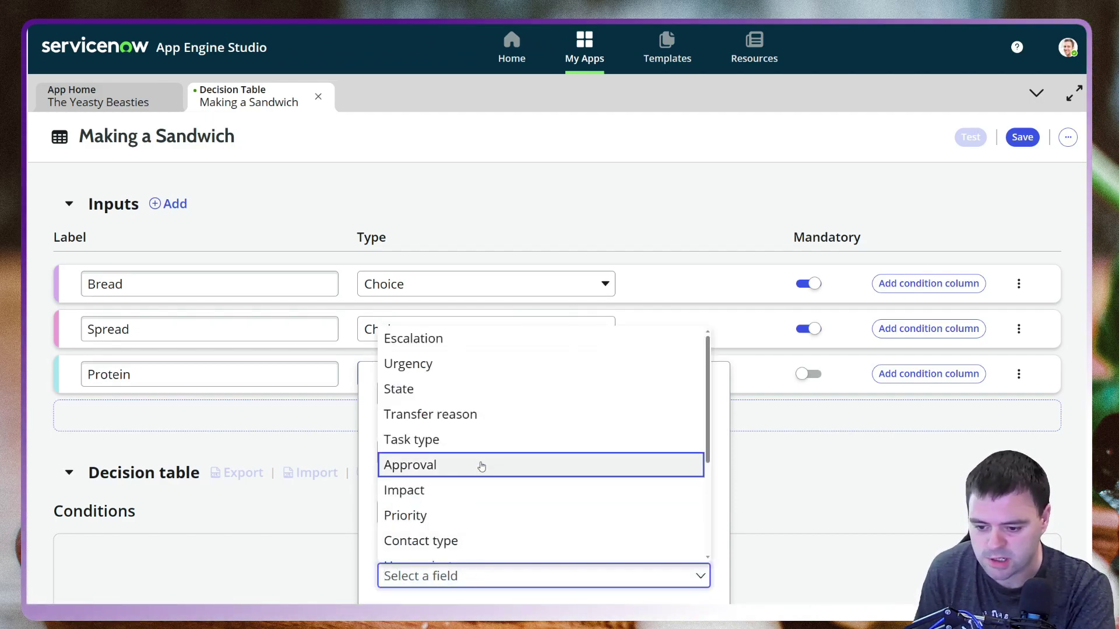
scroll(480, 464, down, 3)
click(433, 504)
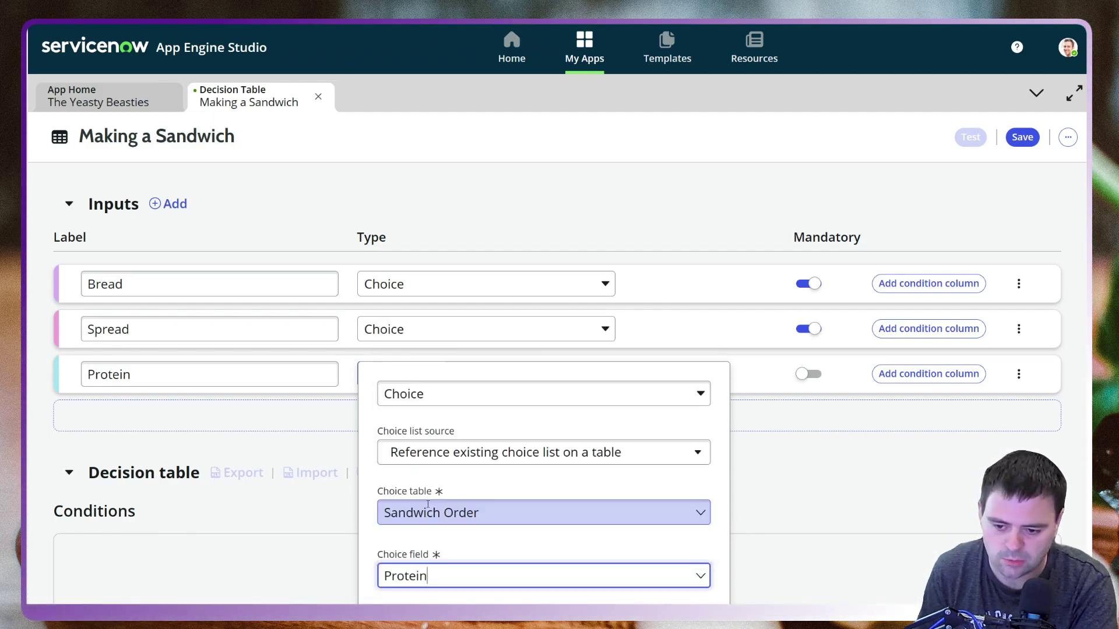
click(836, 489)
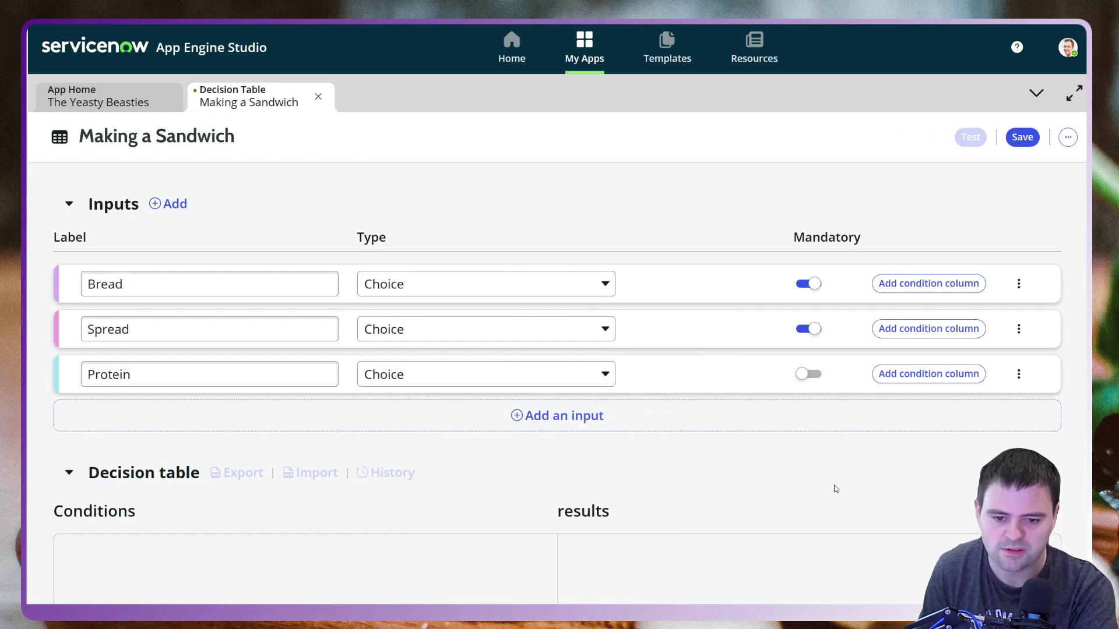
click(803, 375)
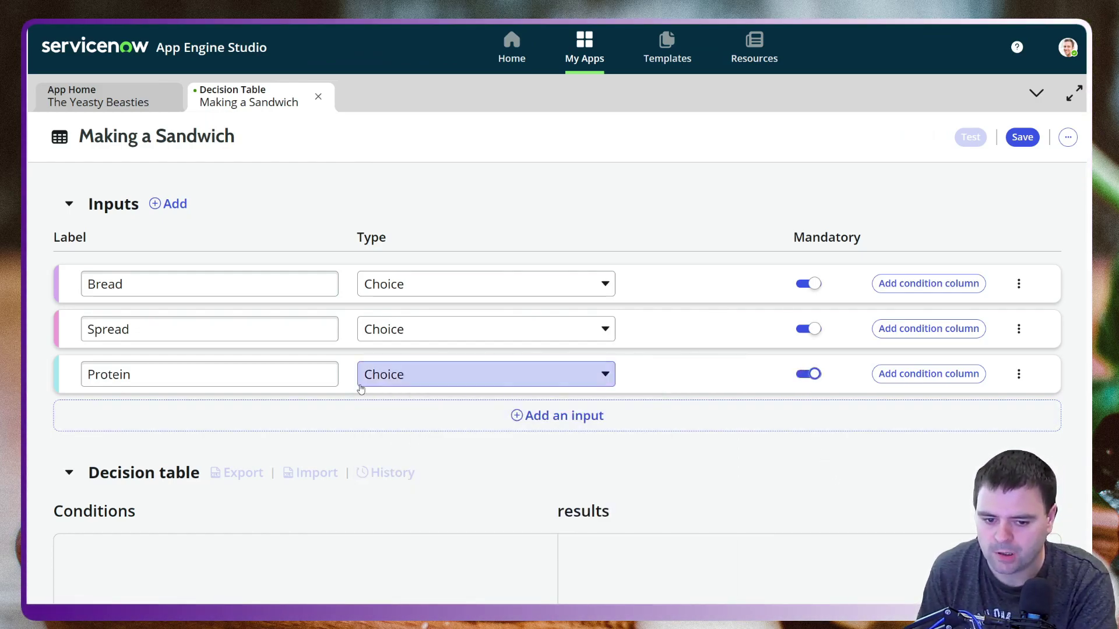
- Add an input labelled Cheese with the type Choice to the decision table
click(583, 424)
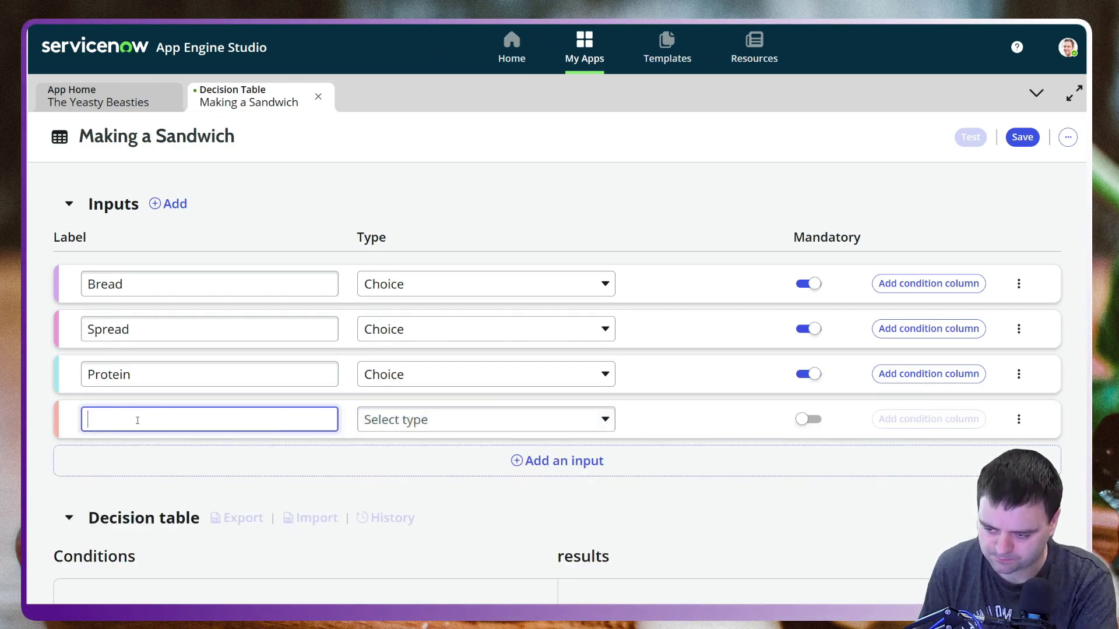
text(Cheese)
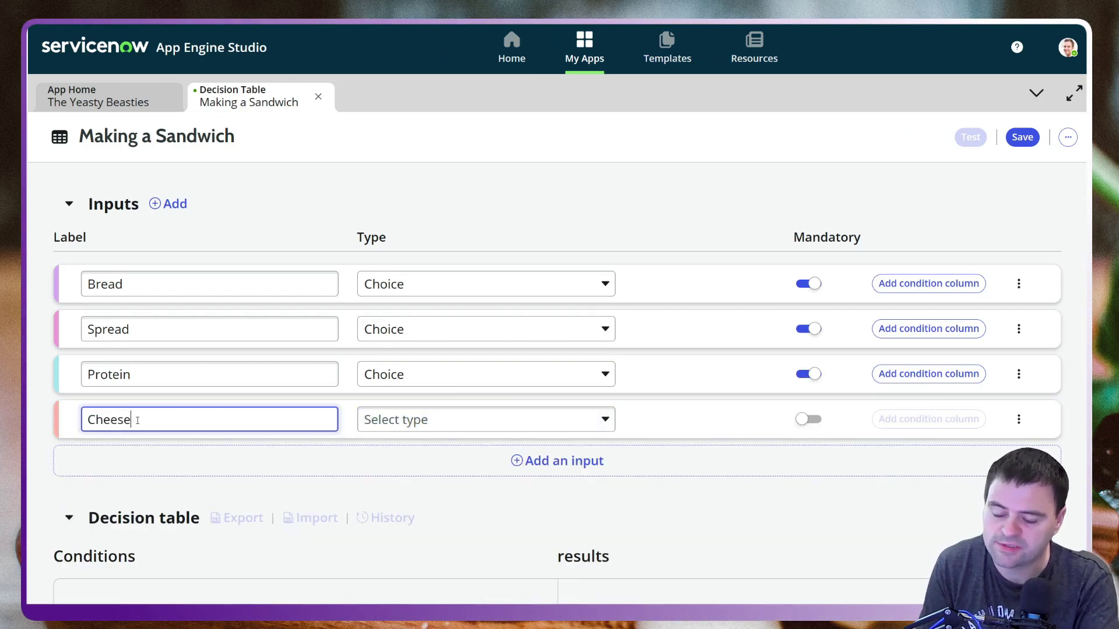
click(408, 421)
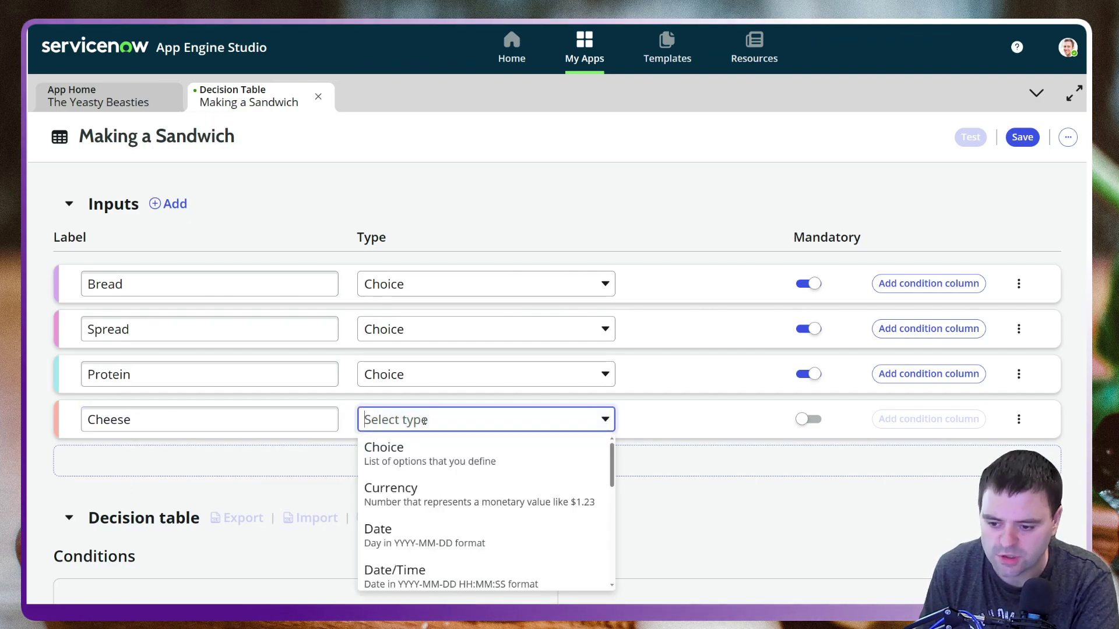
click(445, 457)
- Link the Cheese input to the existing choice list of the Sandwich Order table's Cheese field and make it mandatory
click(548, 499)
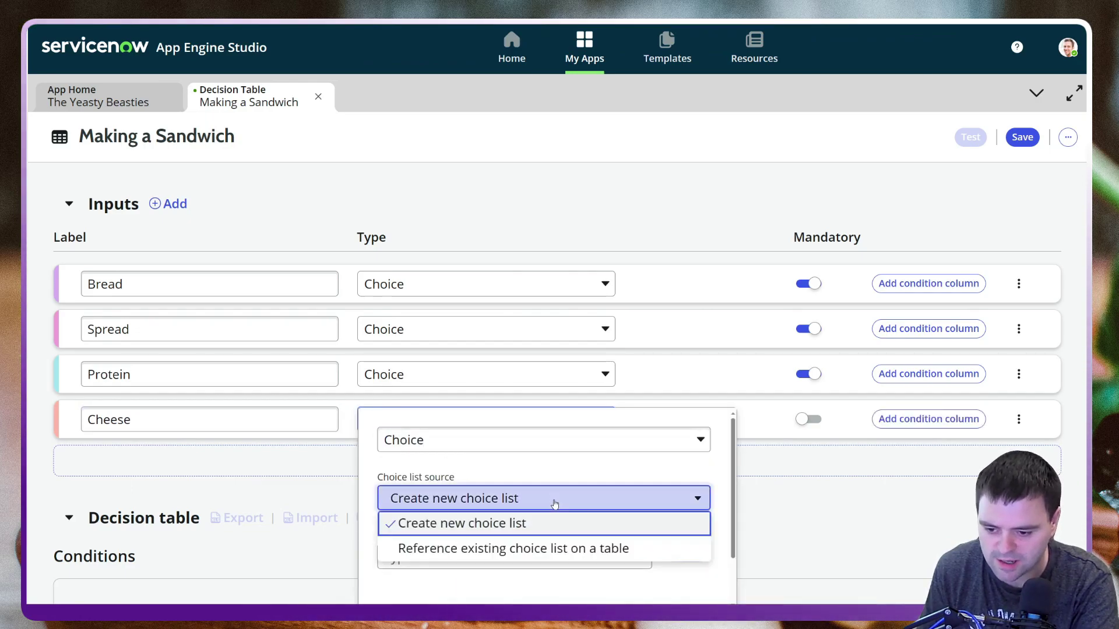
click(469, 546)
click(469, 556)
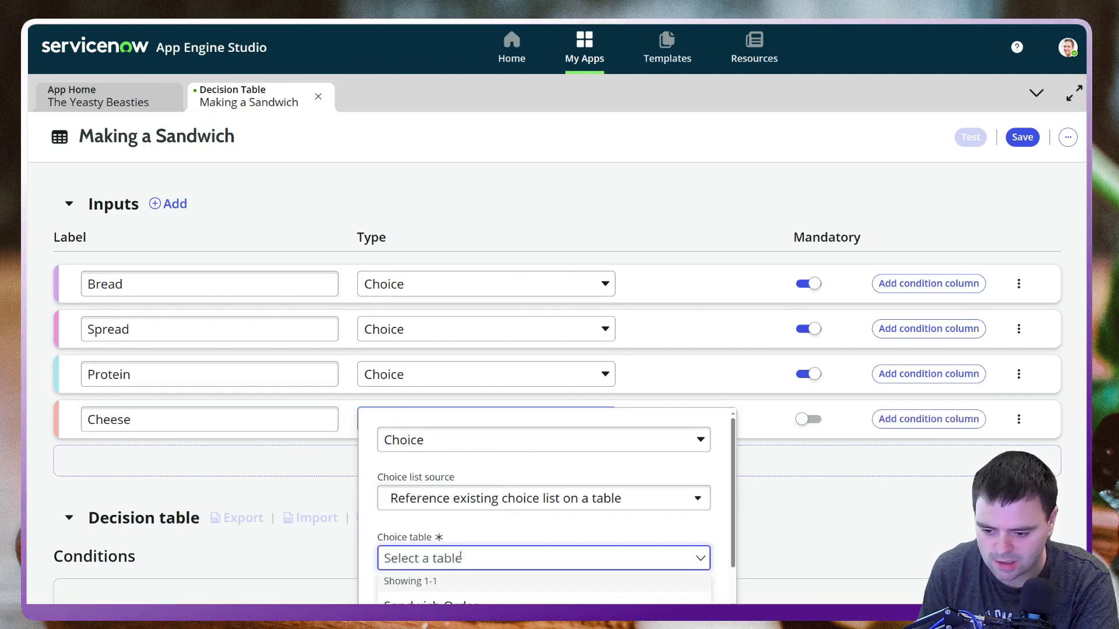
click(468, 601)
scroll(468, 604, down, 1)
click(470, 579)
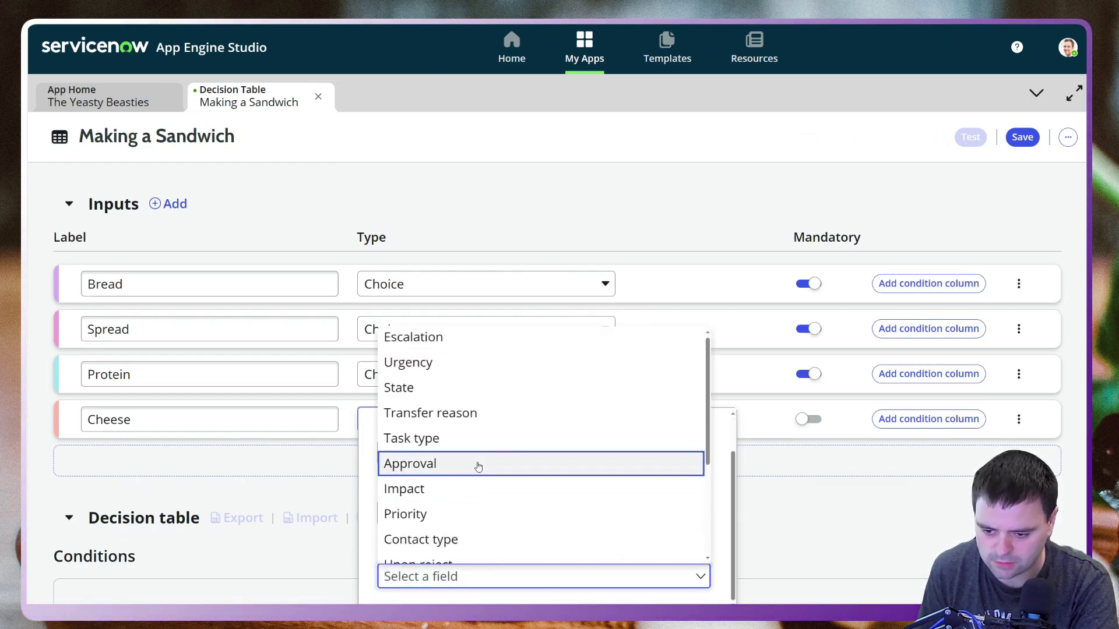
scroll(460, 475, down, 3)
click(432, 549)
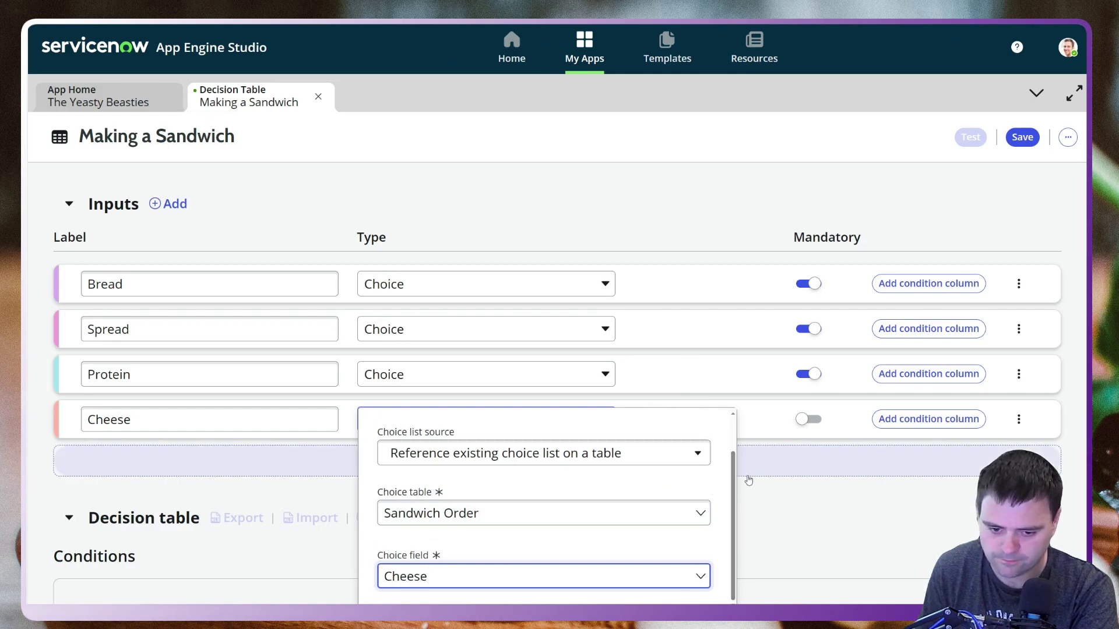
click(770, 495)
click(802, 421)
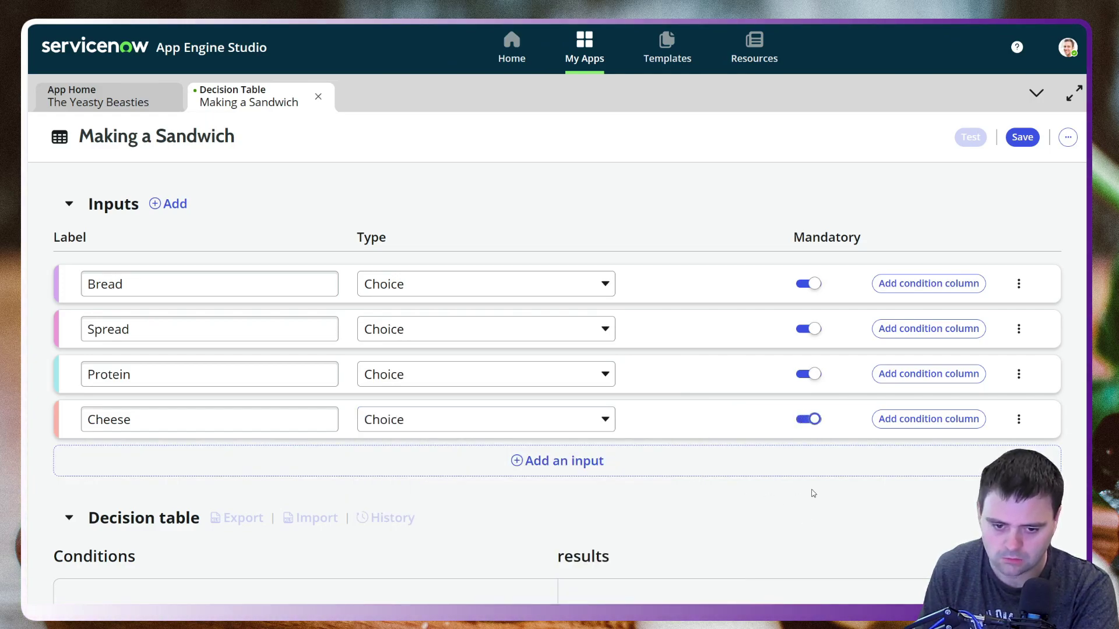
- Add an input labelled Ref with the type Reference to the decision table
scroll(810, 500, down, 2)
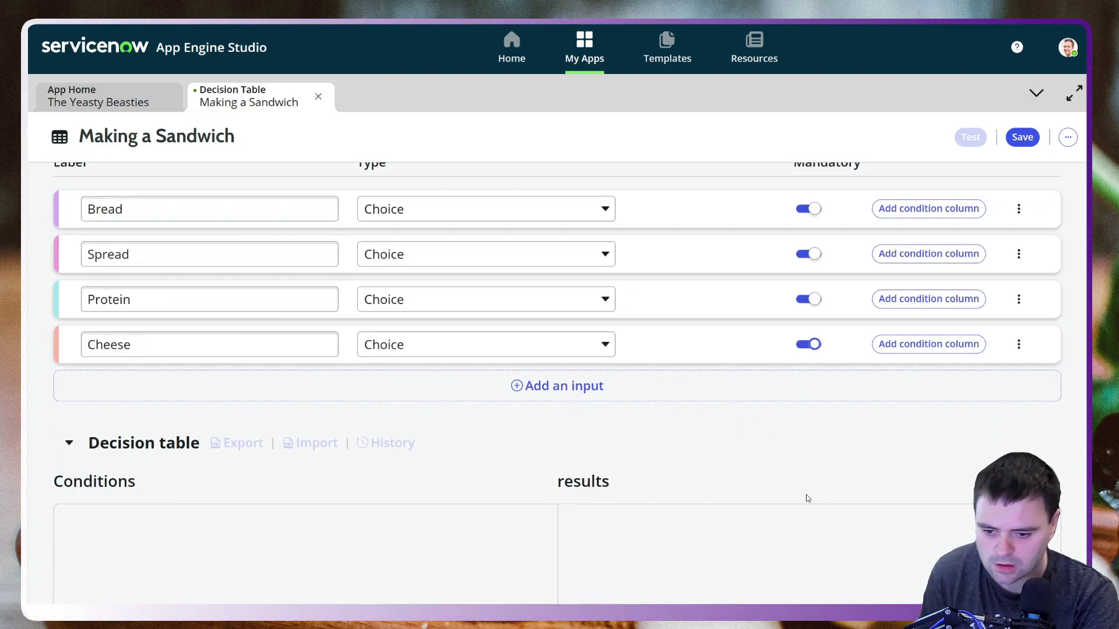
scroll(806, 495, up, 2)
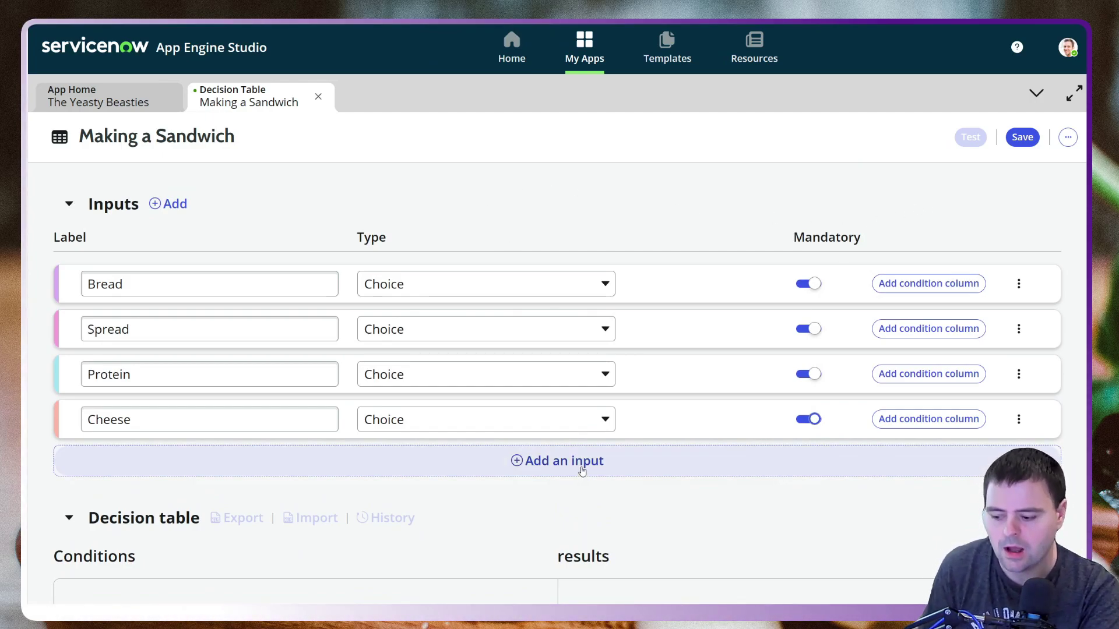
click(581, 470)
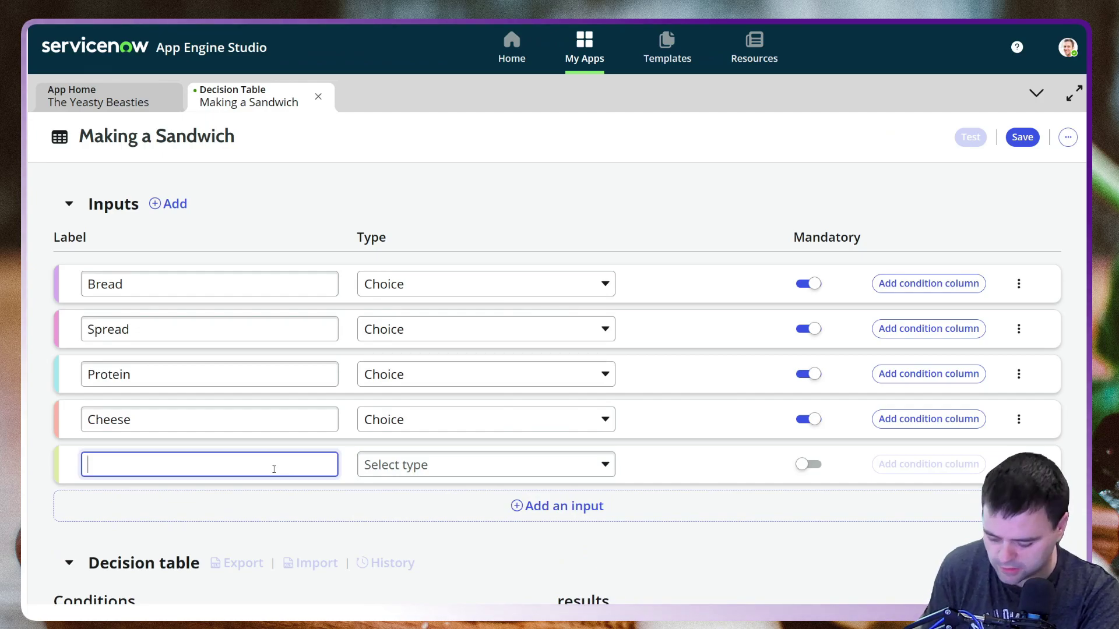
text(Ref)
click(501, 469)
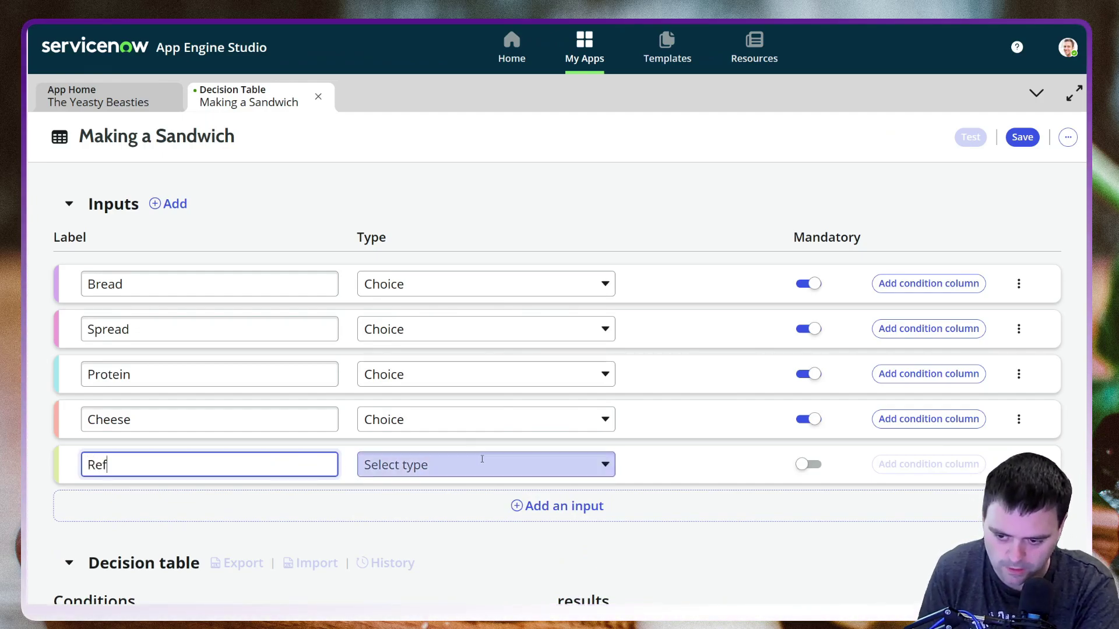
text(ref)
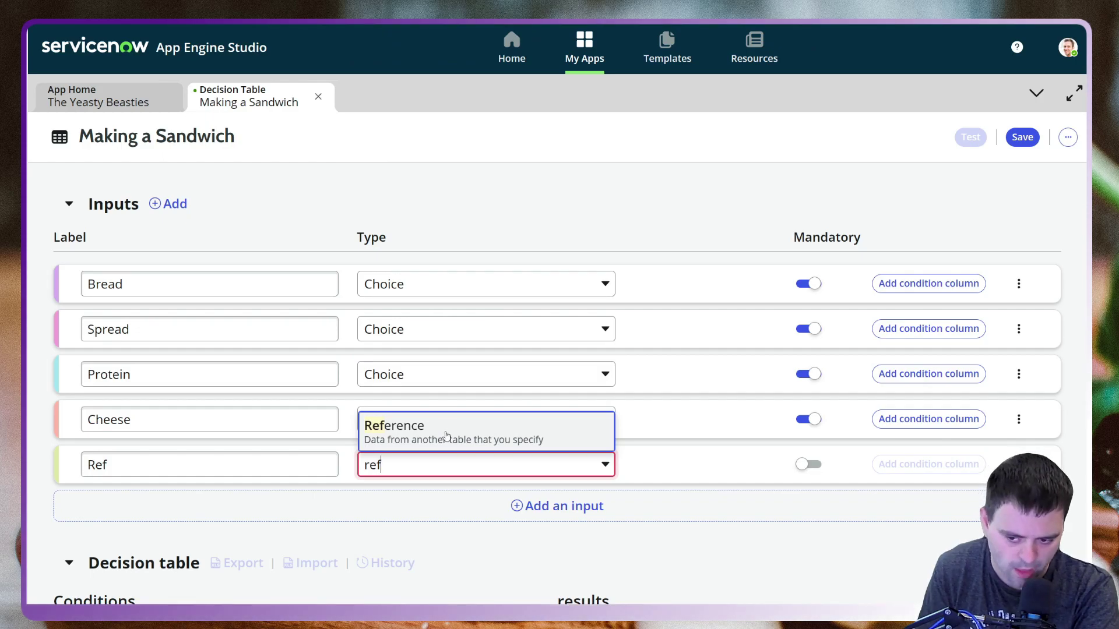
click(446, 436)
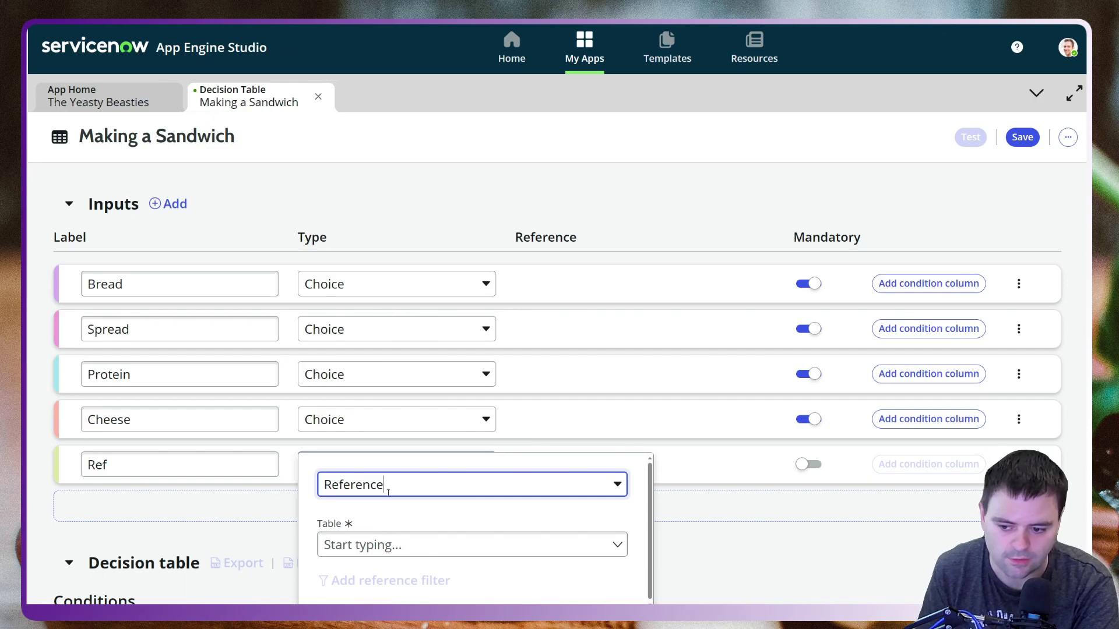
- Point the Ref input to the Sandwich Order table and open its reference filter conditions
click(425, 545)
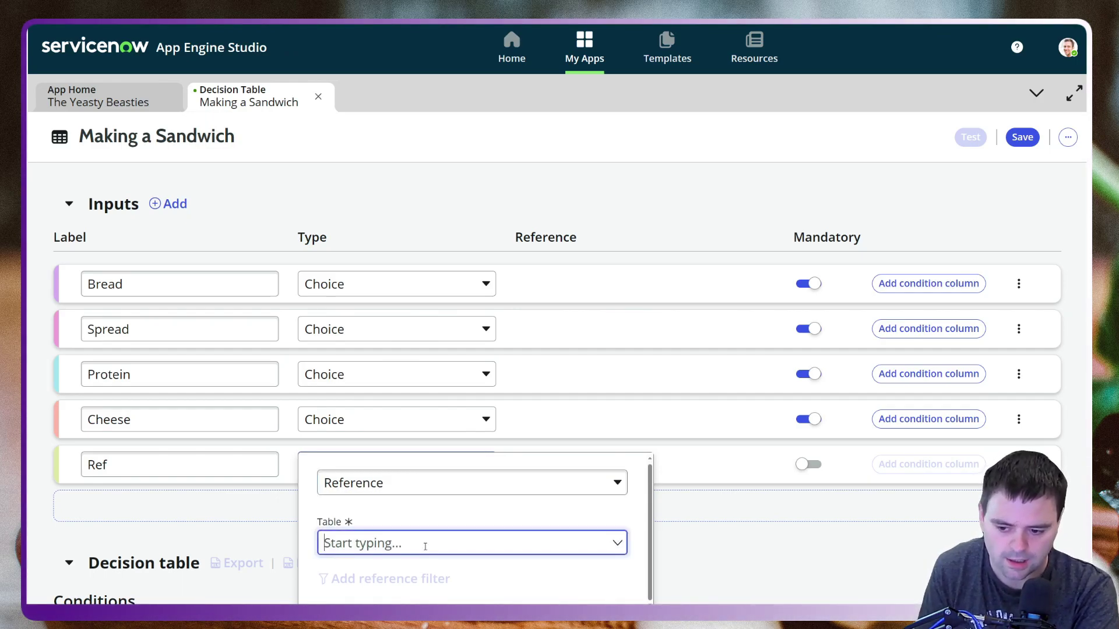
click(379, 542)
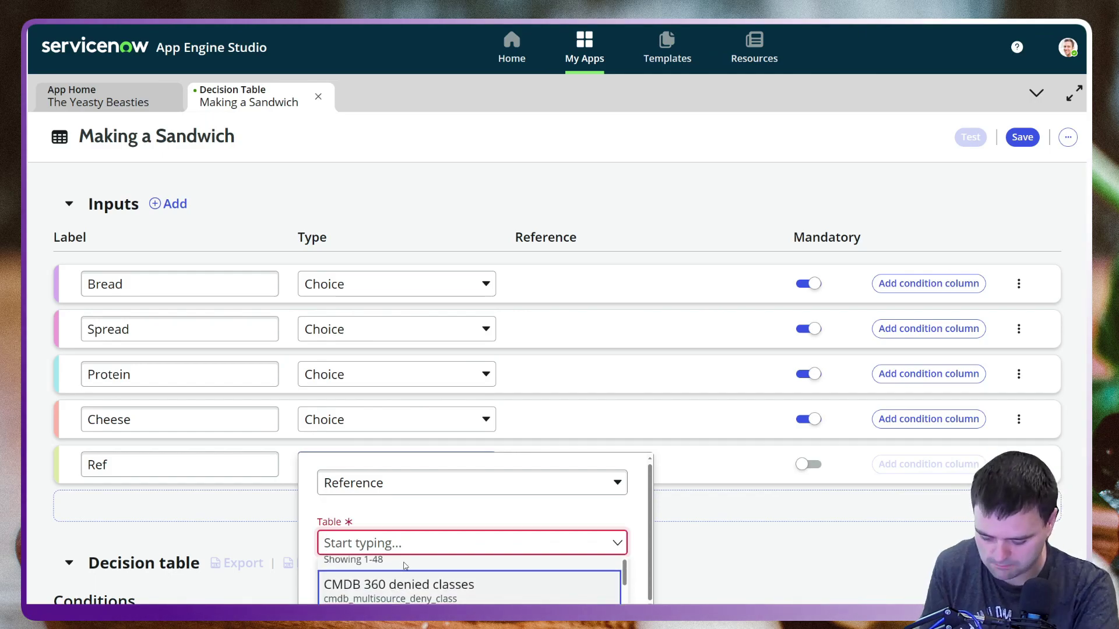
text(sand)
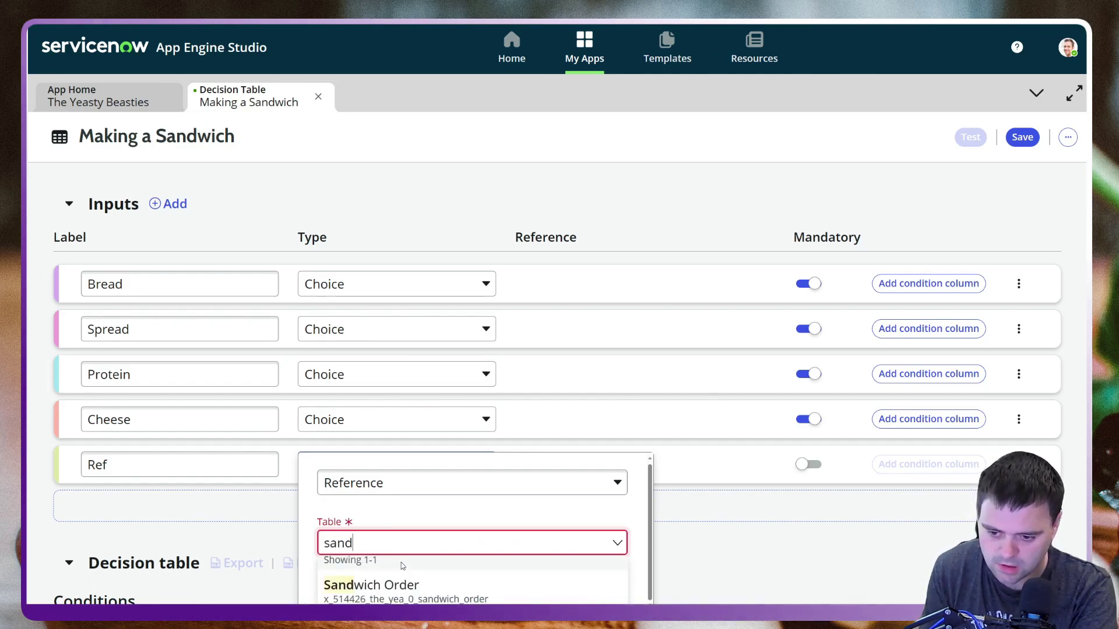
click(421, 580)
click(420, 578)
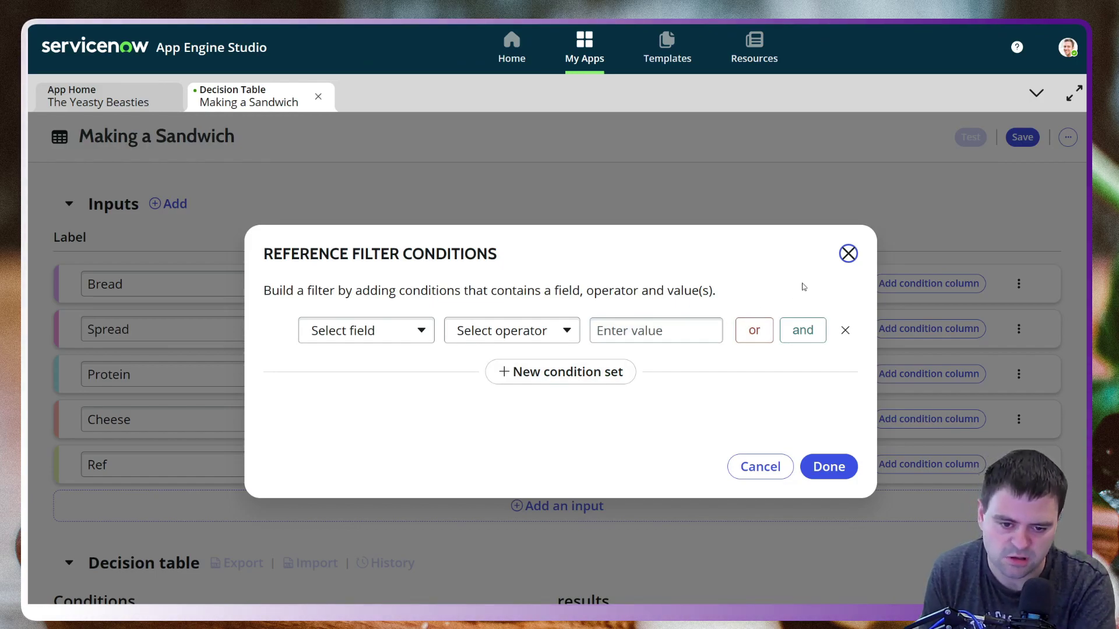
- Close the reference filter conditions without adding any and delete the Ref input
click(848, 254)
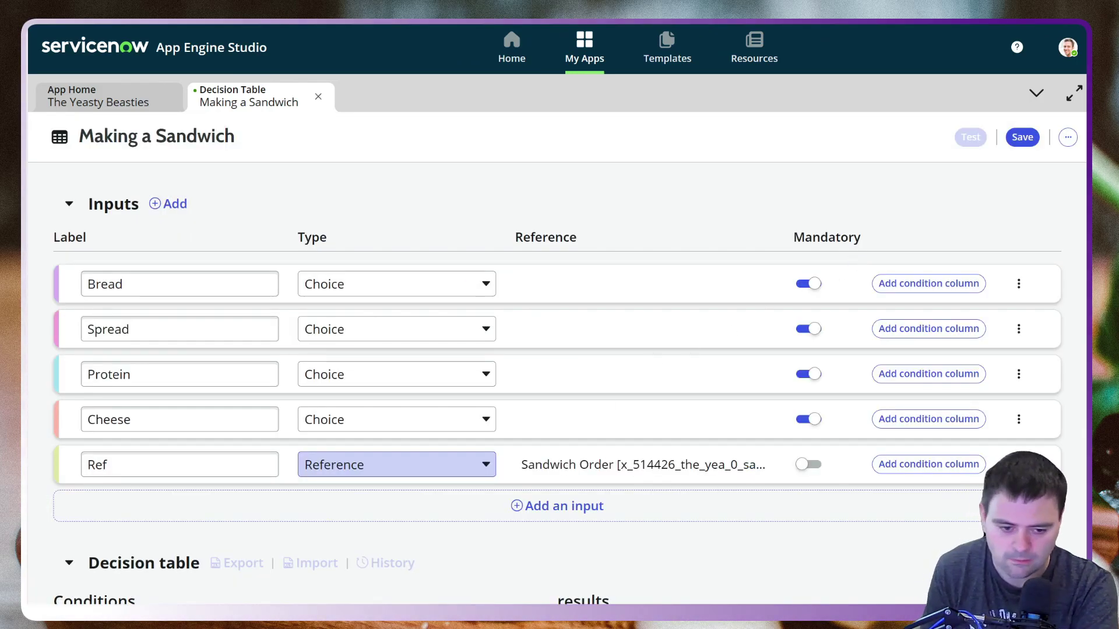
click(1043, 490)
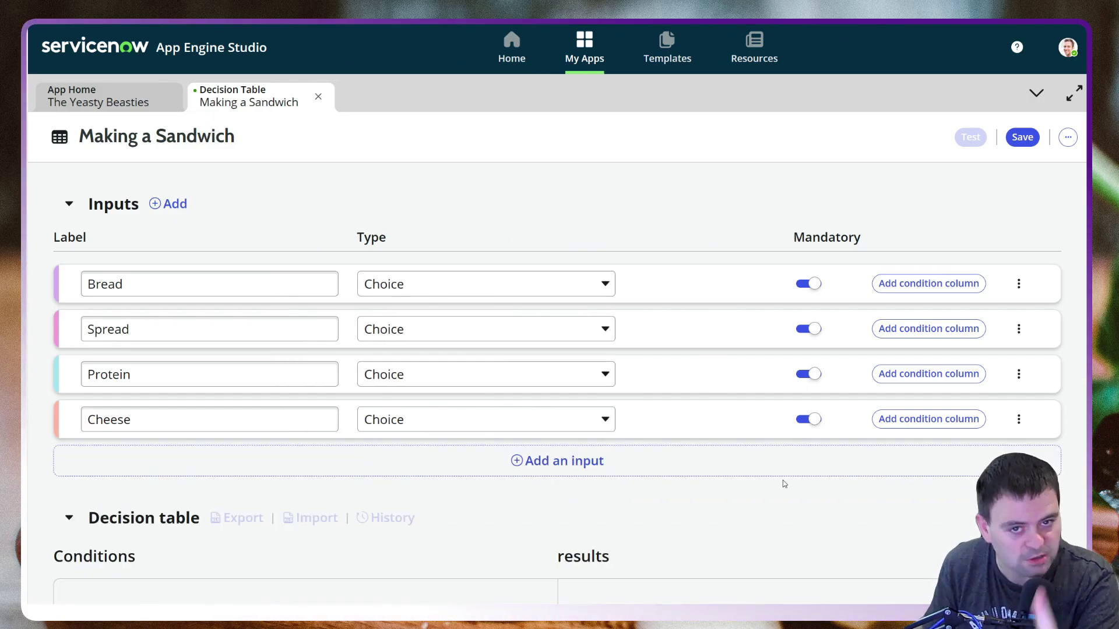
- Add a condition column labelled Bread based on the Bread input to the decision table
scroll(559, 435, down, 3)
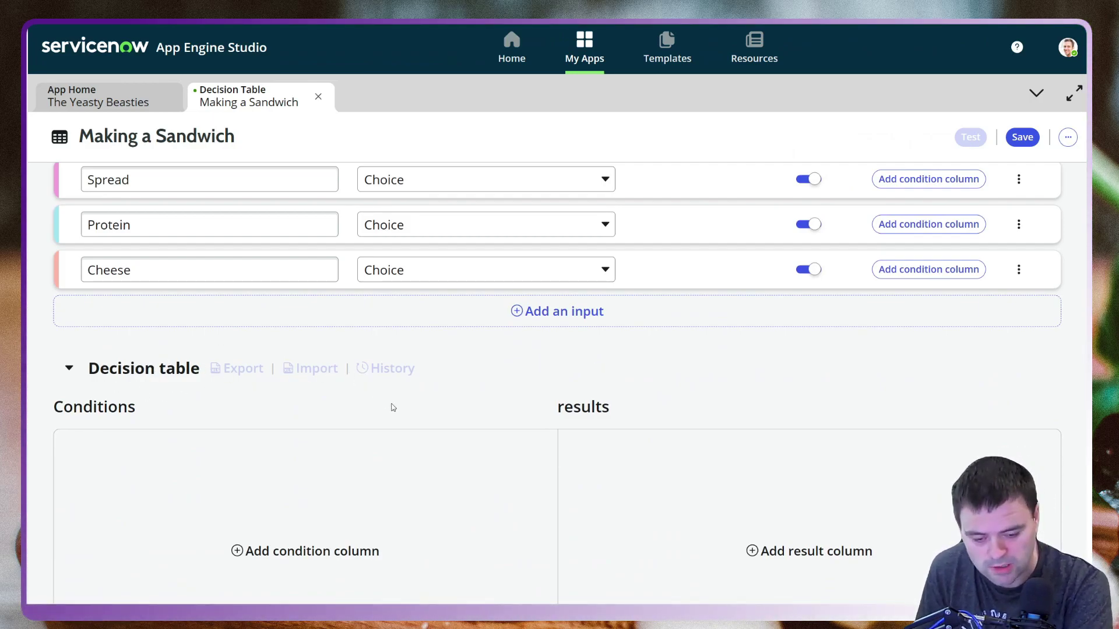
scroll(399, 412, down, 2)
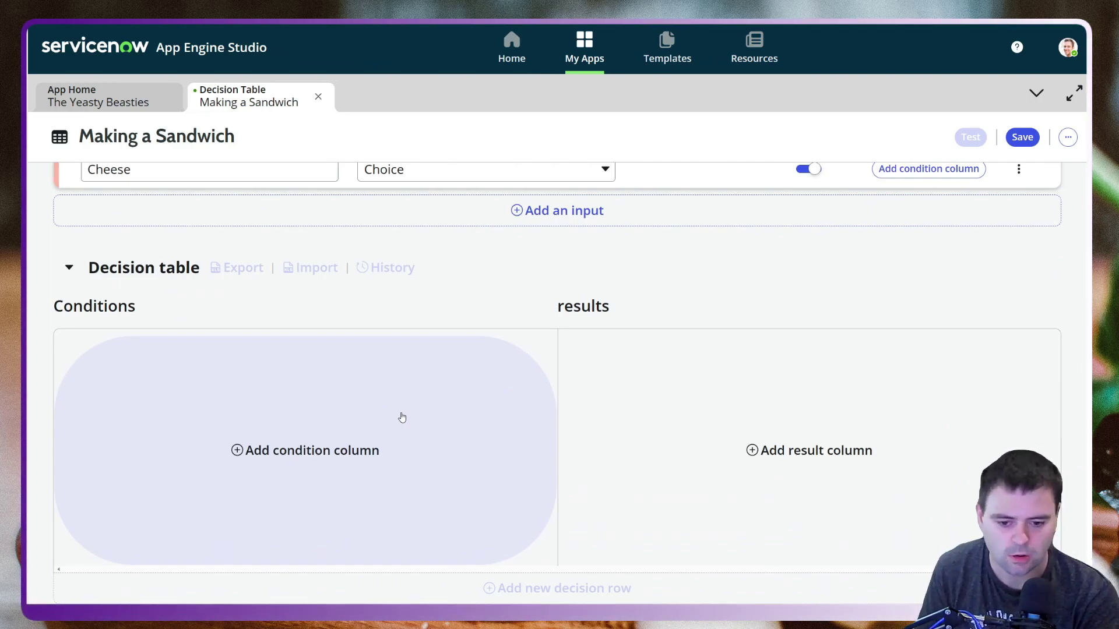
click(391, 432)
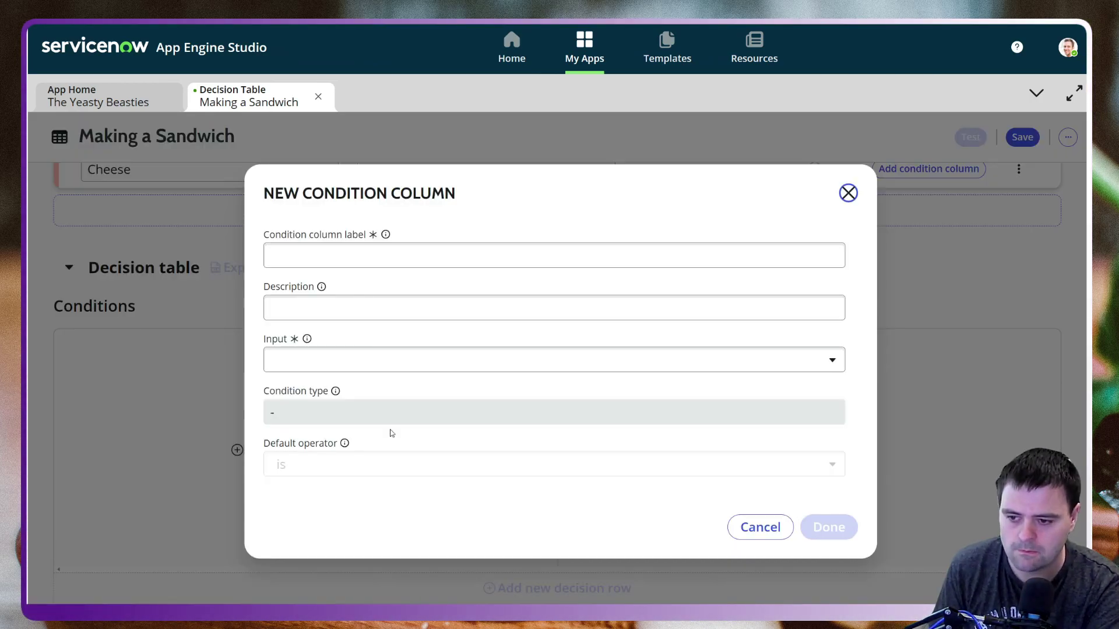
click(385, 363)
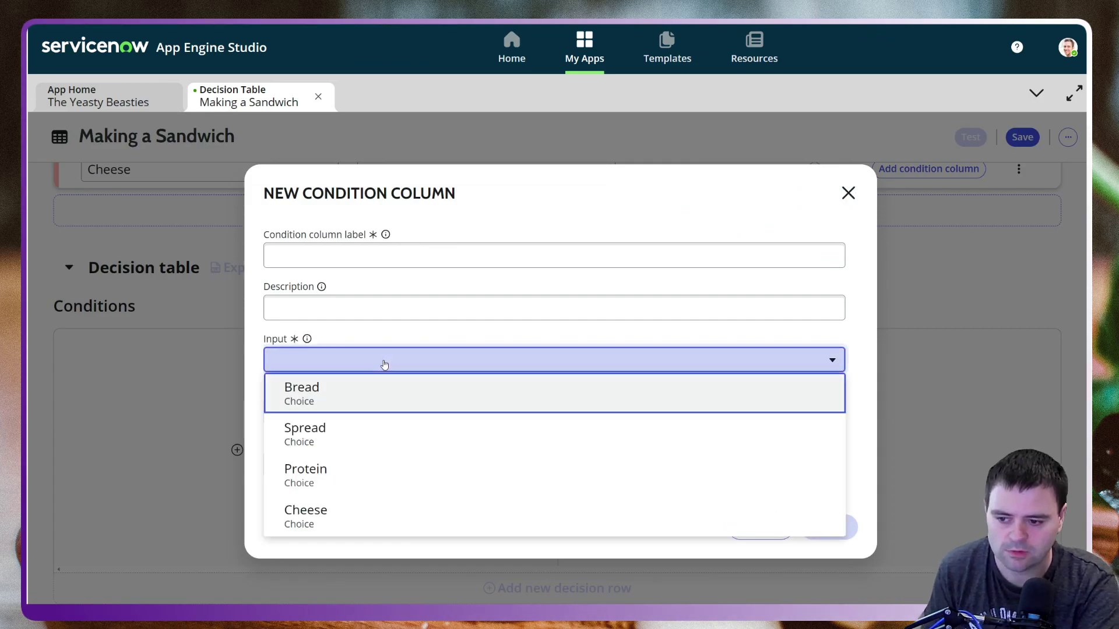
click(369, 403)
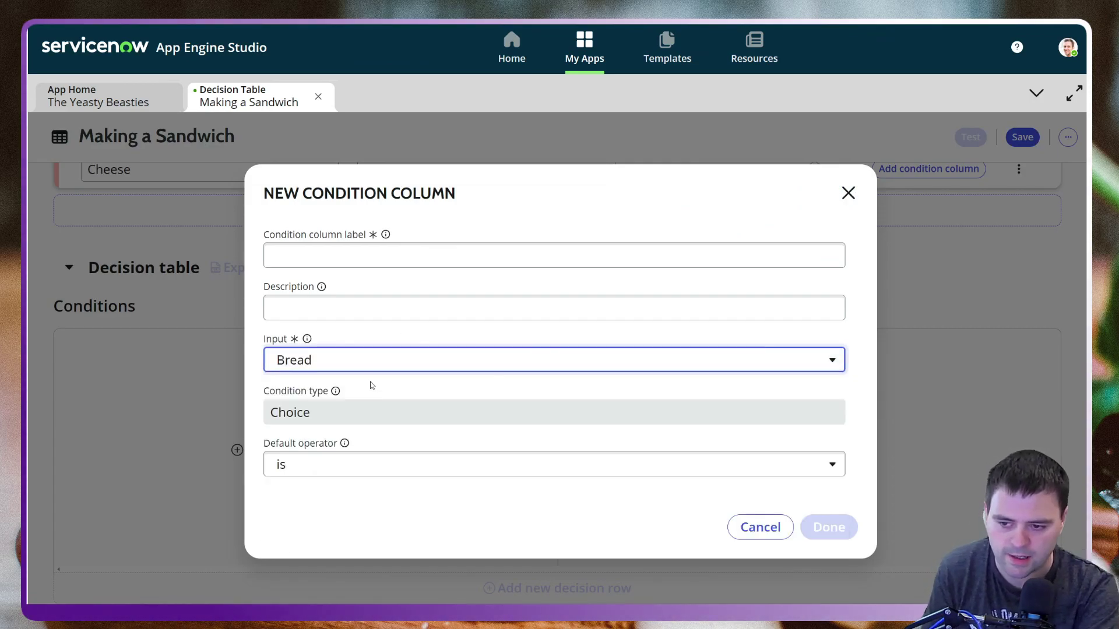
click(336, 266)
text(Bread)
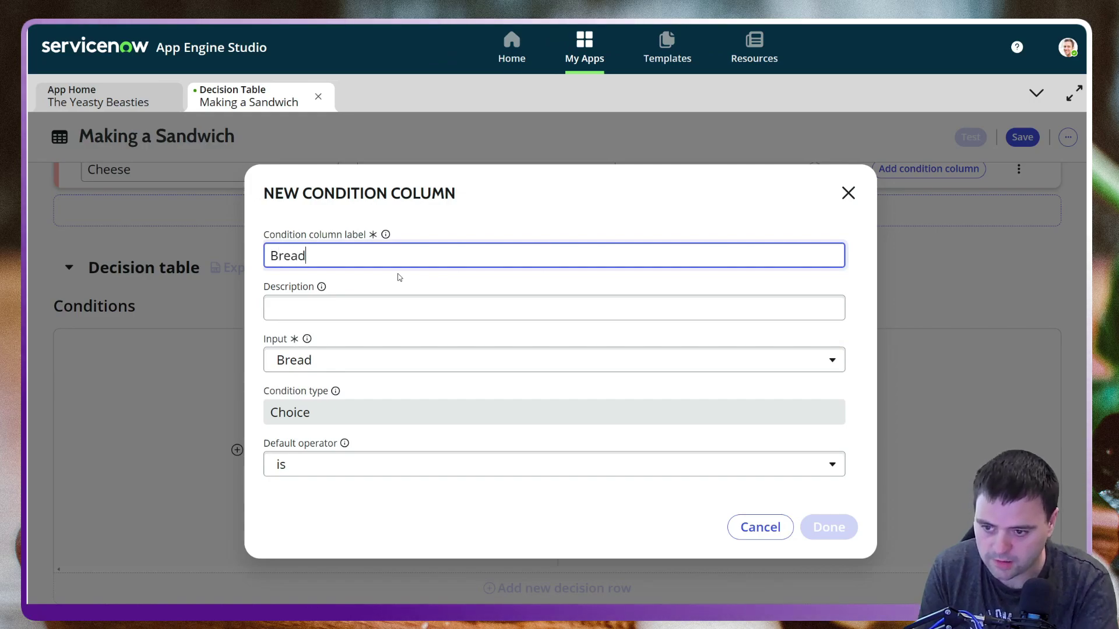
click(828, 527)
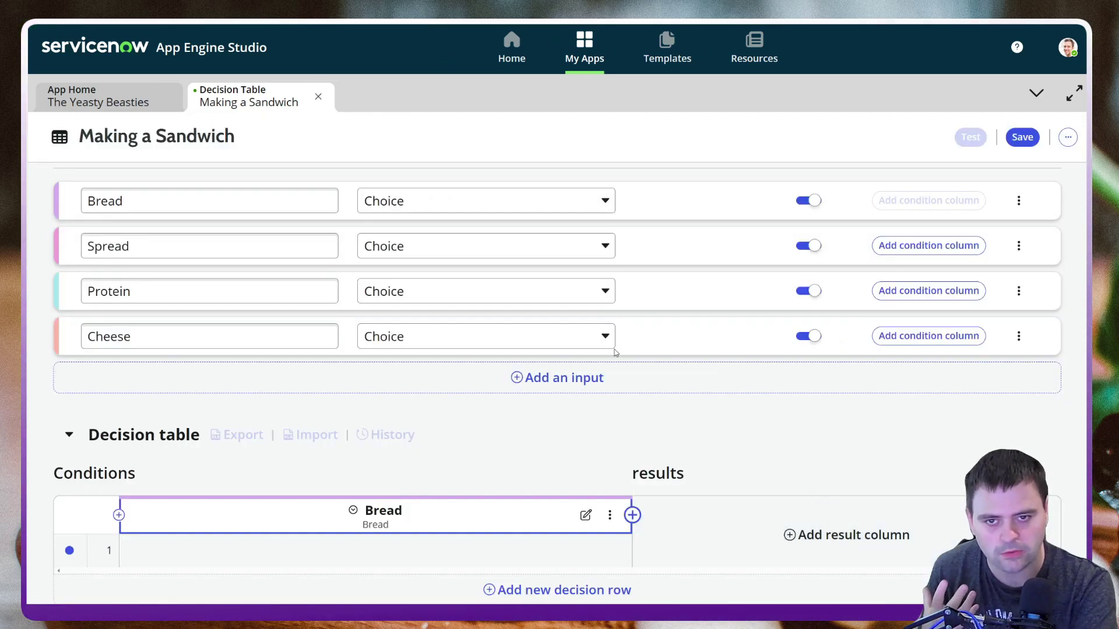
- Add a condition column labelled Spread based on the Spread input after the Bread column
click(632, 517)
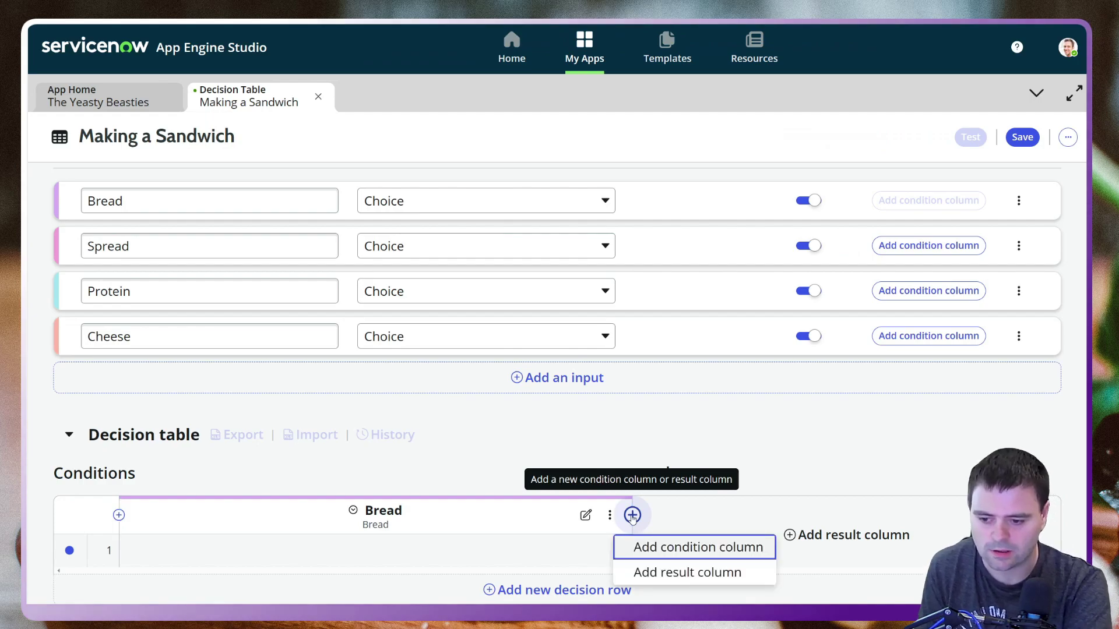
click(693, 549)
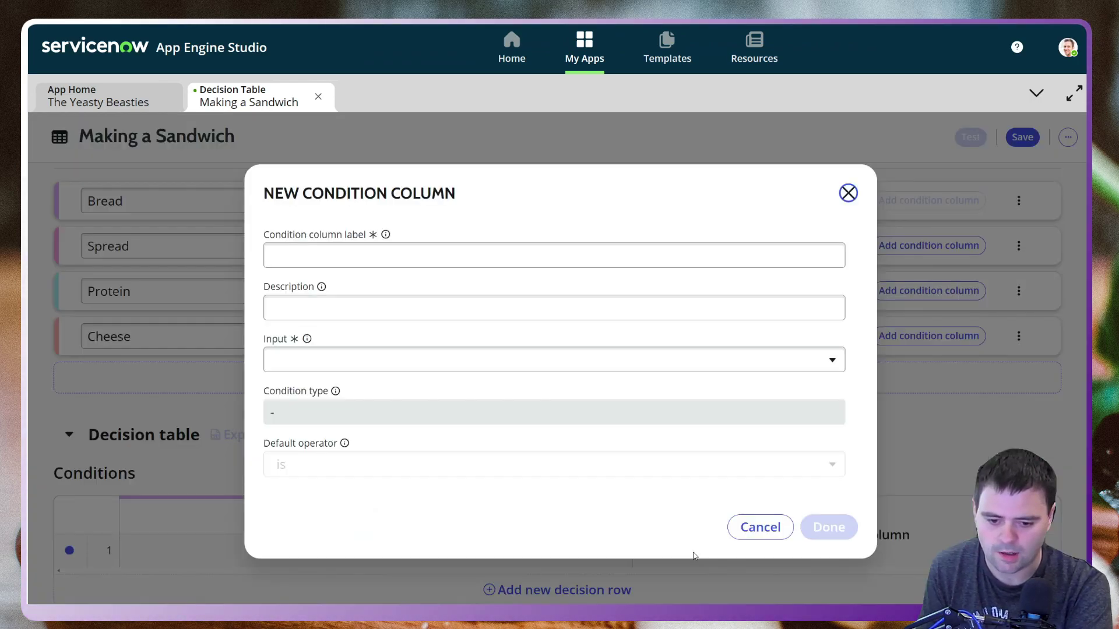
click(356, 365)
click(329, 404)
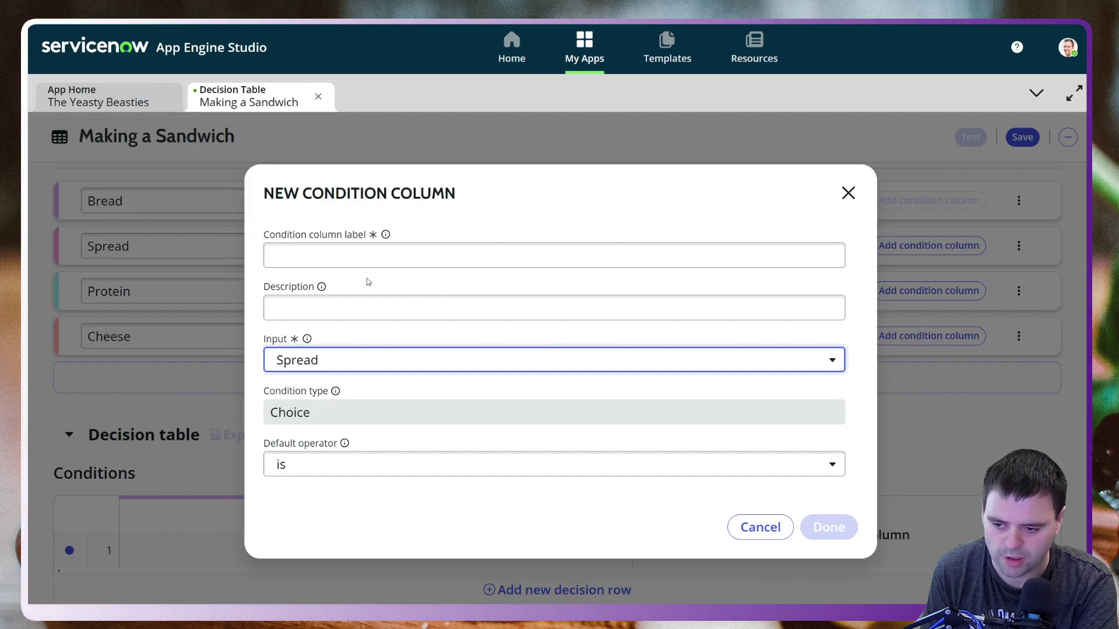
click(355, 263)
text(Spread)
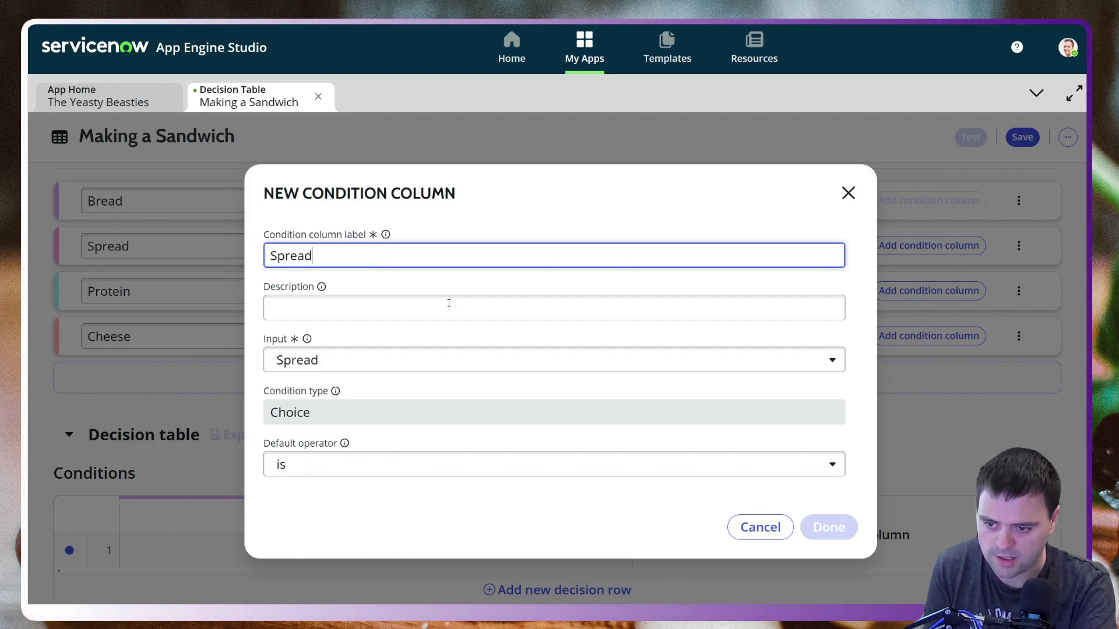
click(828, 527)
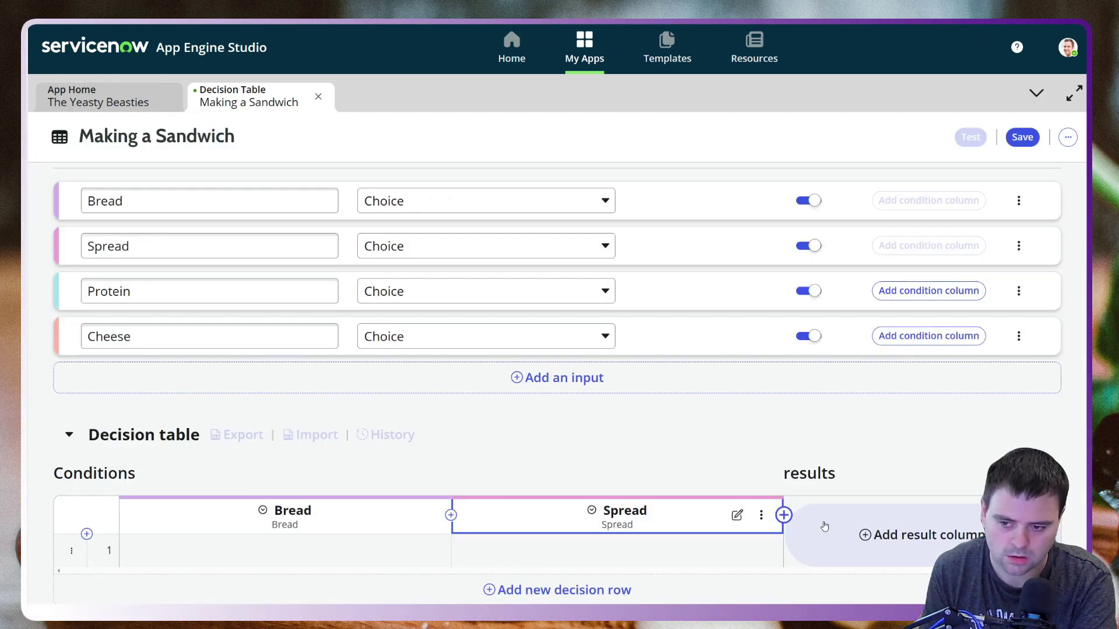
- Add a condition column labelled Protein based on the Protein input after the Spread column
click(784, 515)
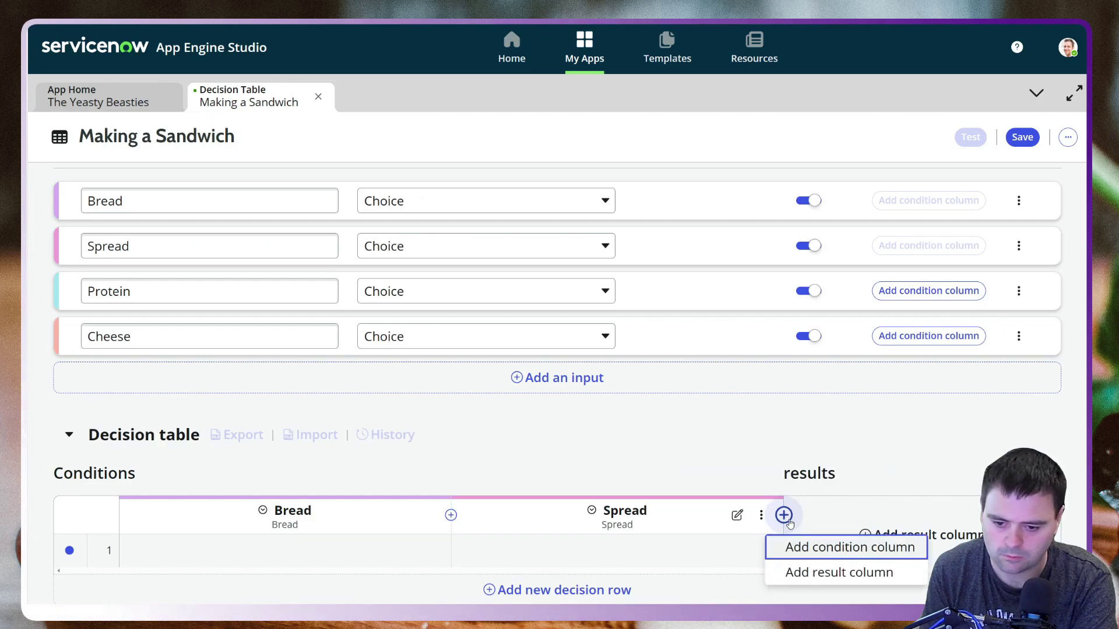
click(837, 547)
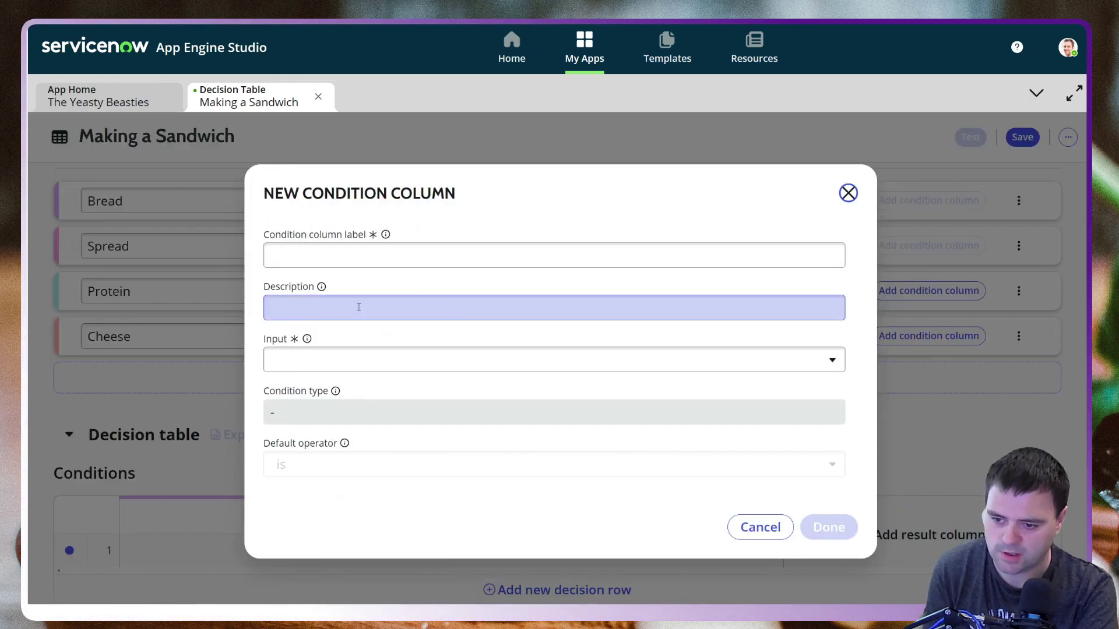
click(356, 359)
click(327, 405)
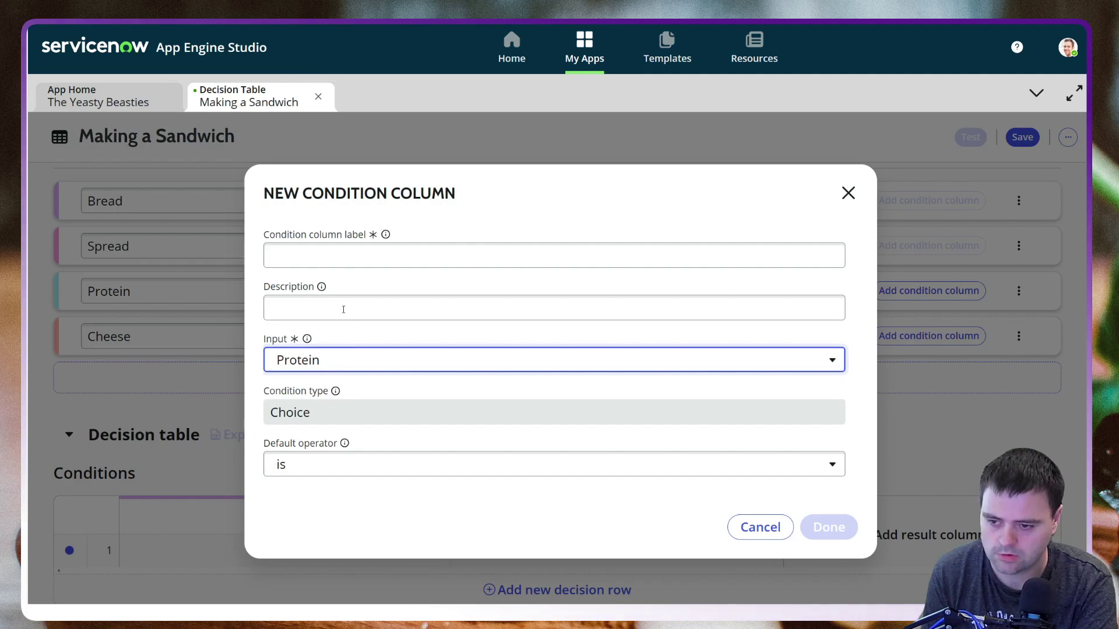
click(370, 266)
text(Protein)
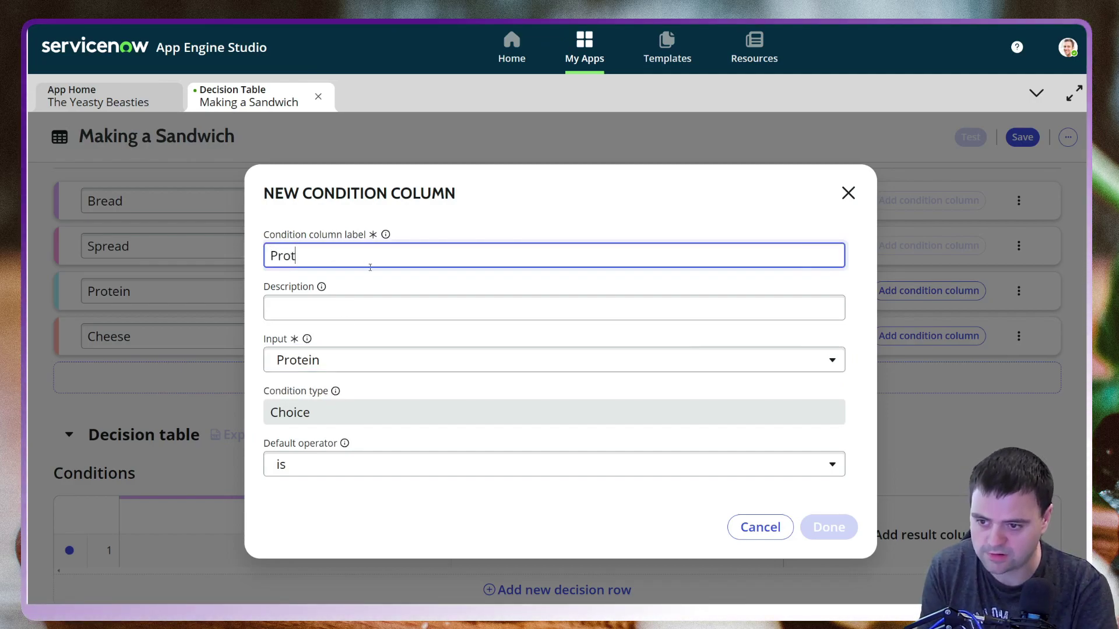
click(790, 510)
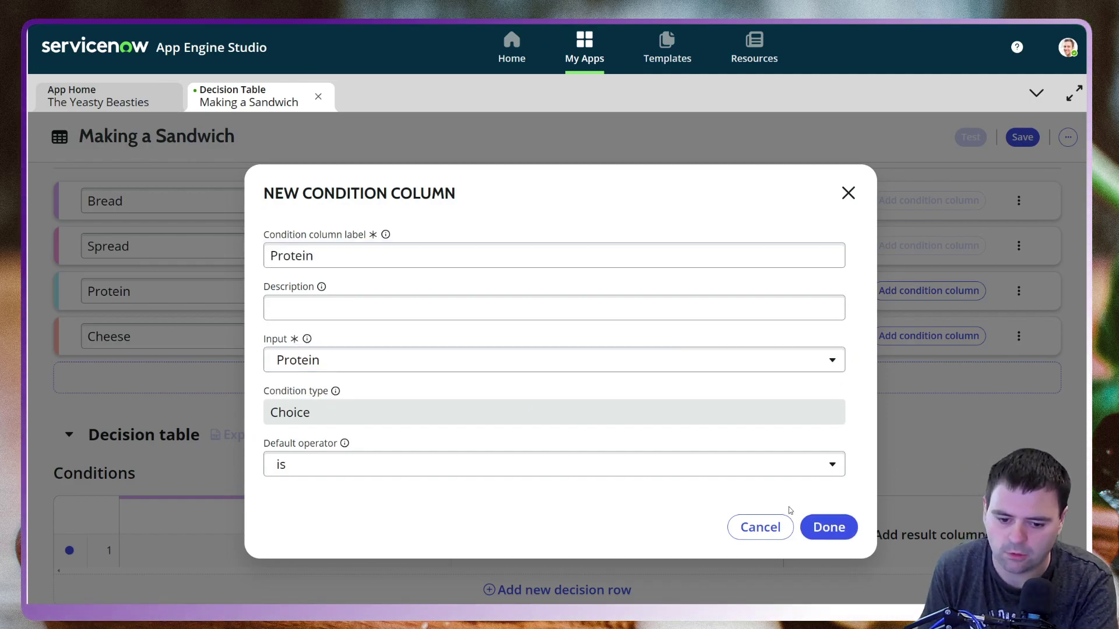
click(829, 528)
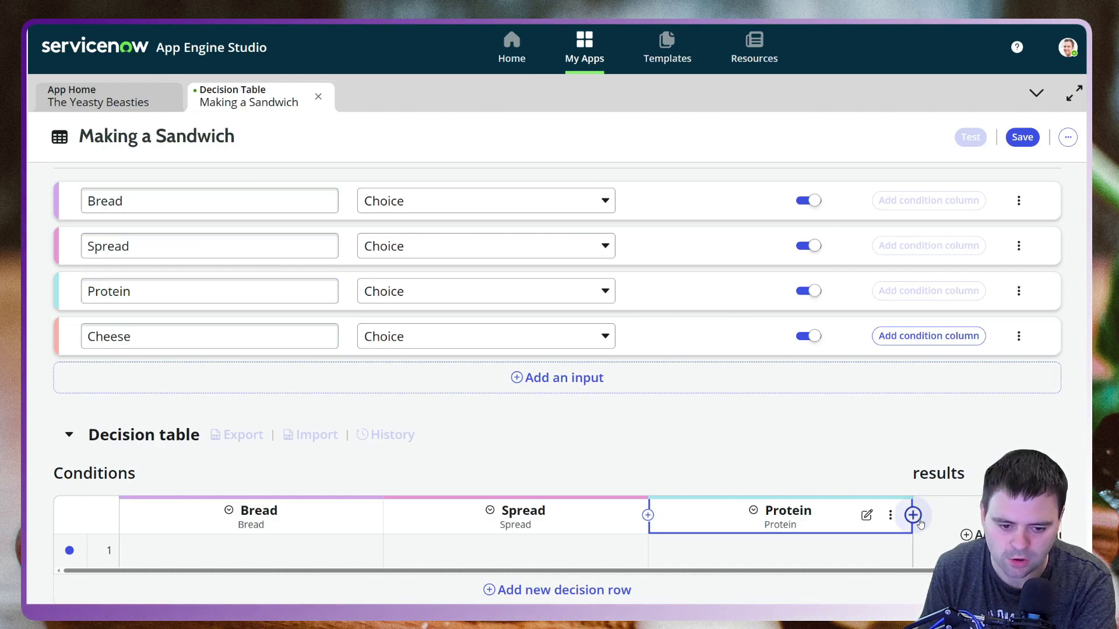
- Add a condition column labelled Cheese based on the Cheese input after the Protein column
click(945, 549)
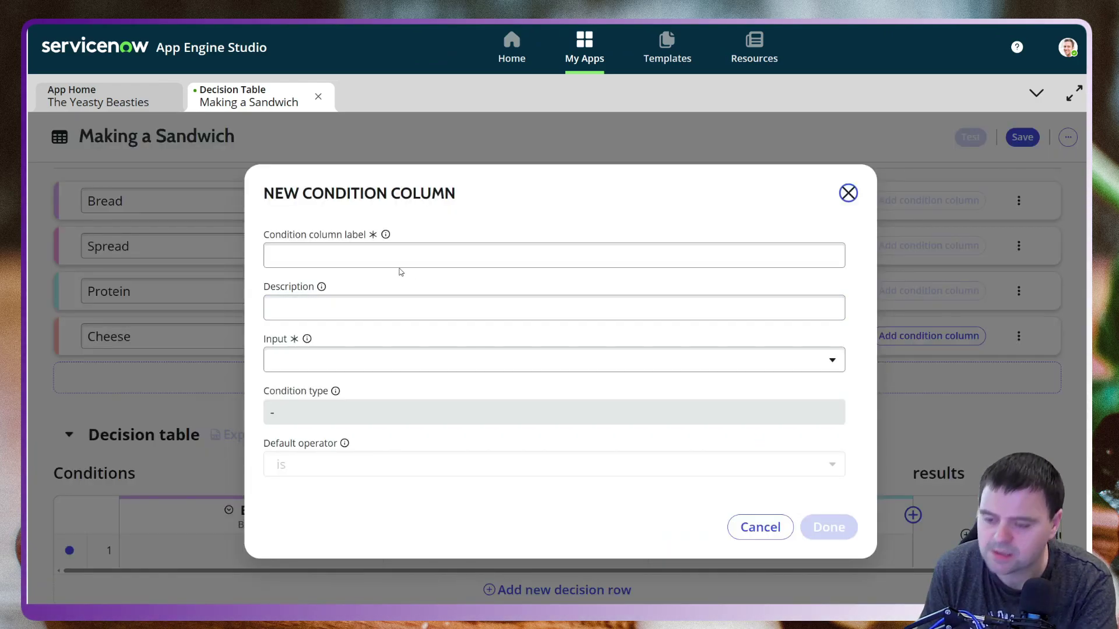
click(328, 368)
click(341, 388)
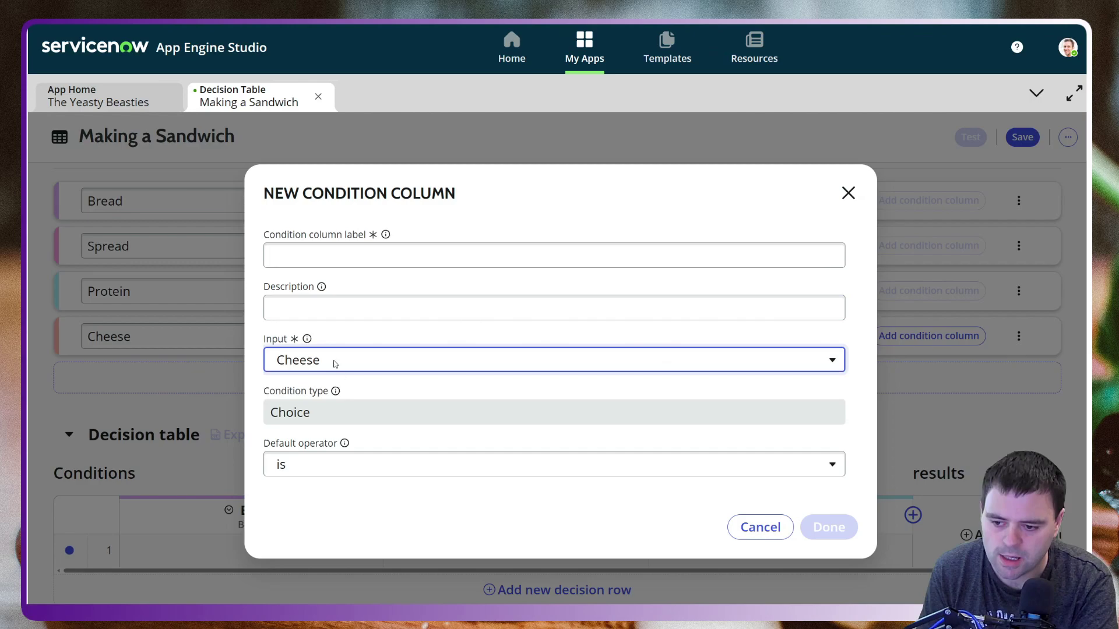
click(335, 264)
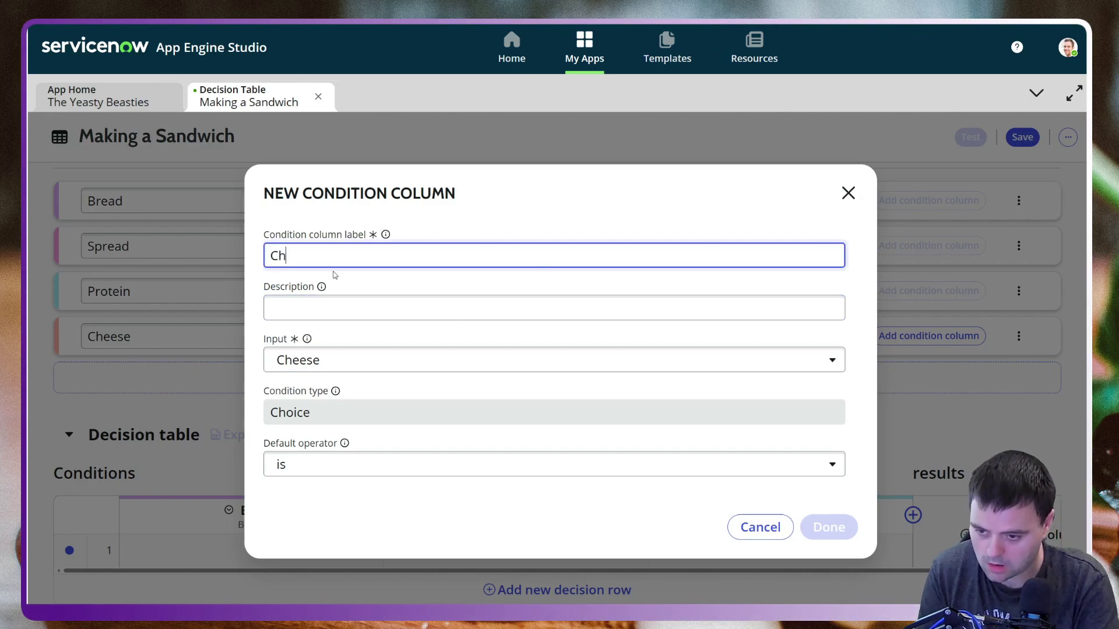
click(817, 528)
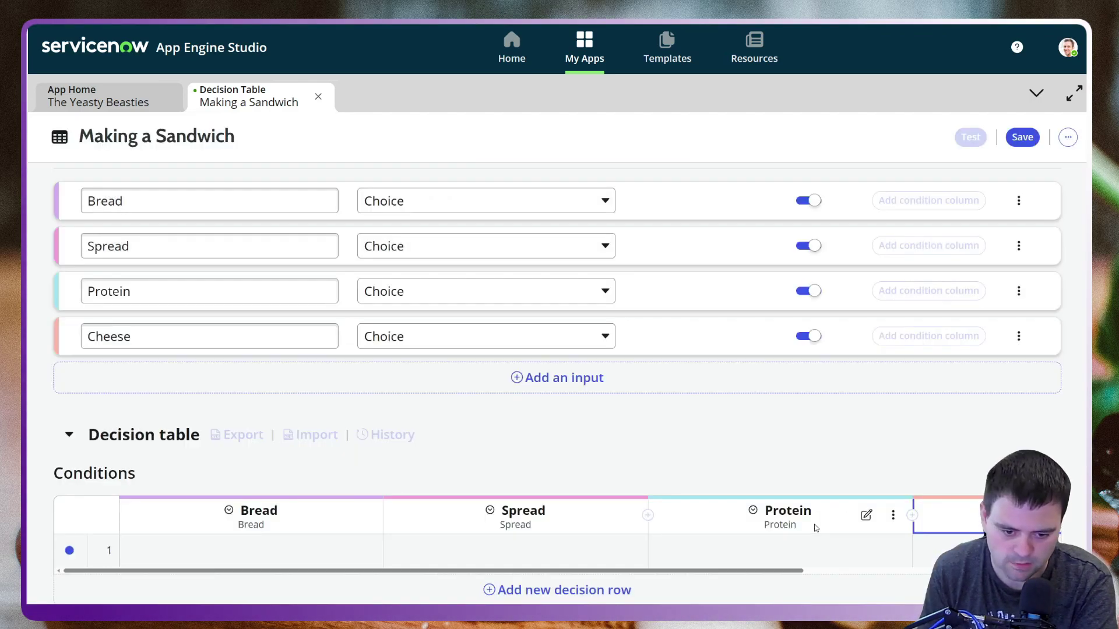
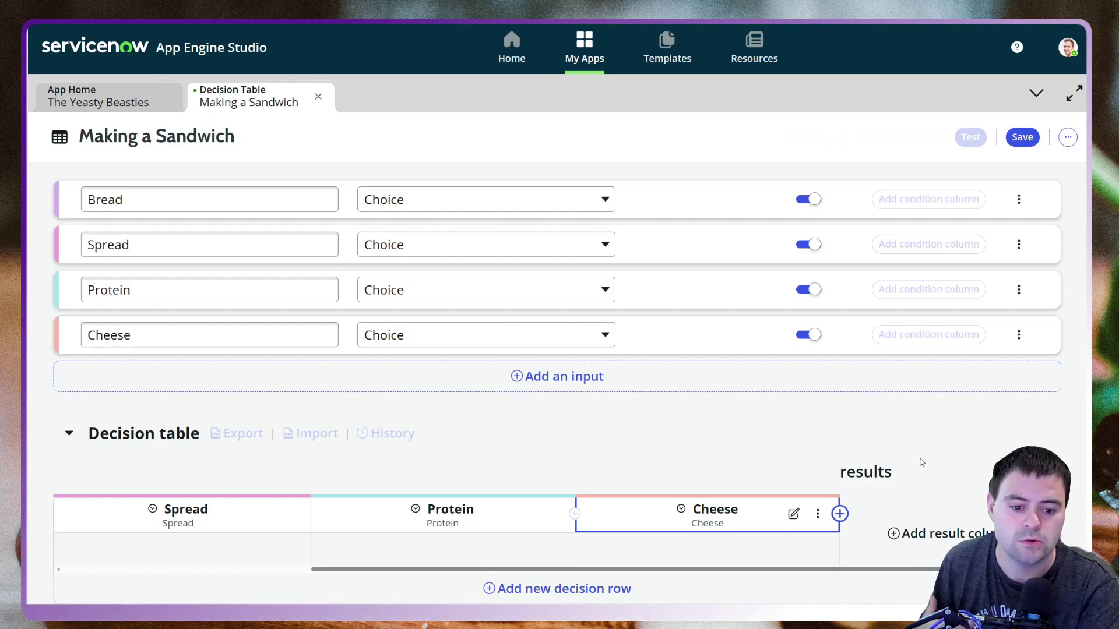
- Start a new result column labelled Sandwich Name with the Choice result type
click(967, 539)
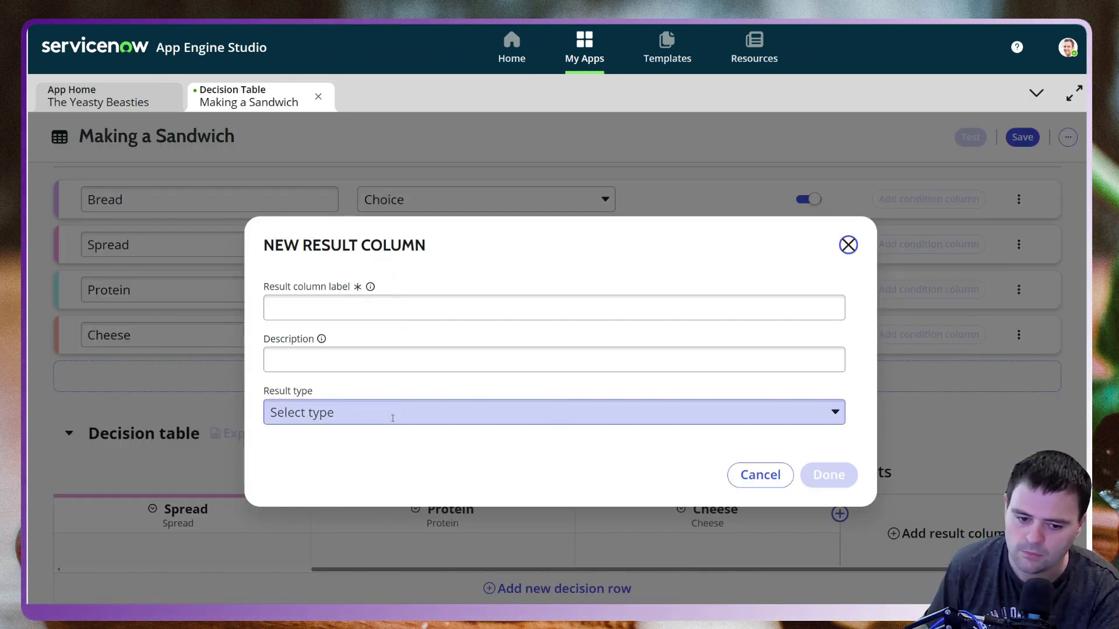
click(359, 309)
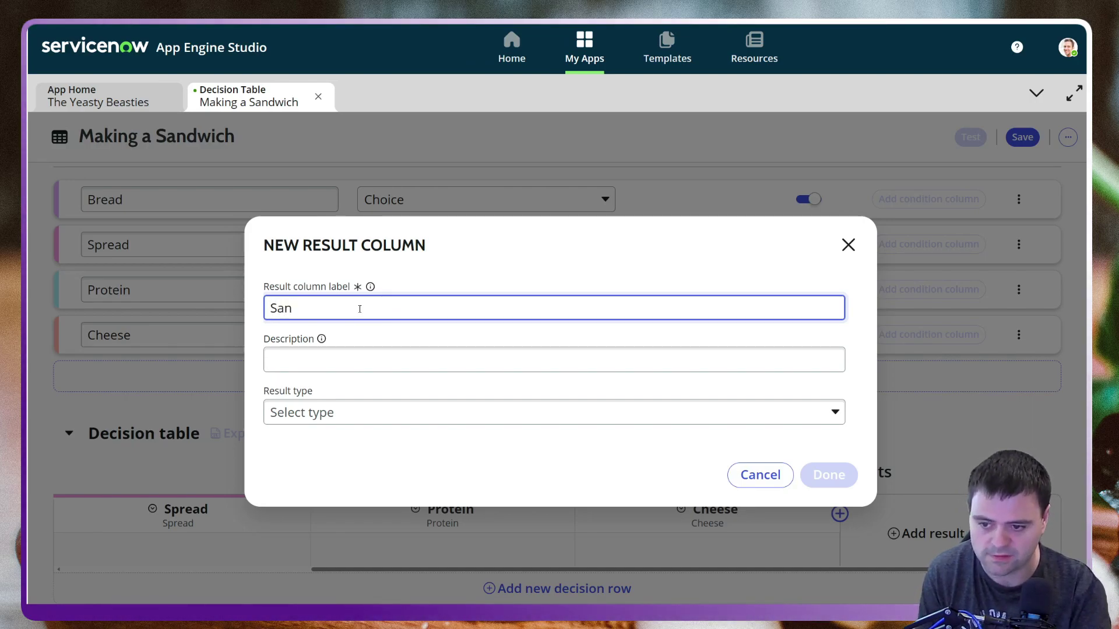
text(Sandwi)
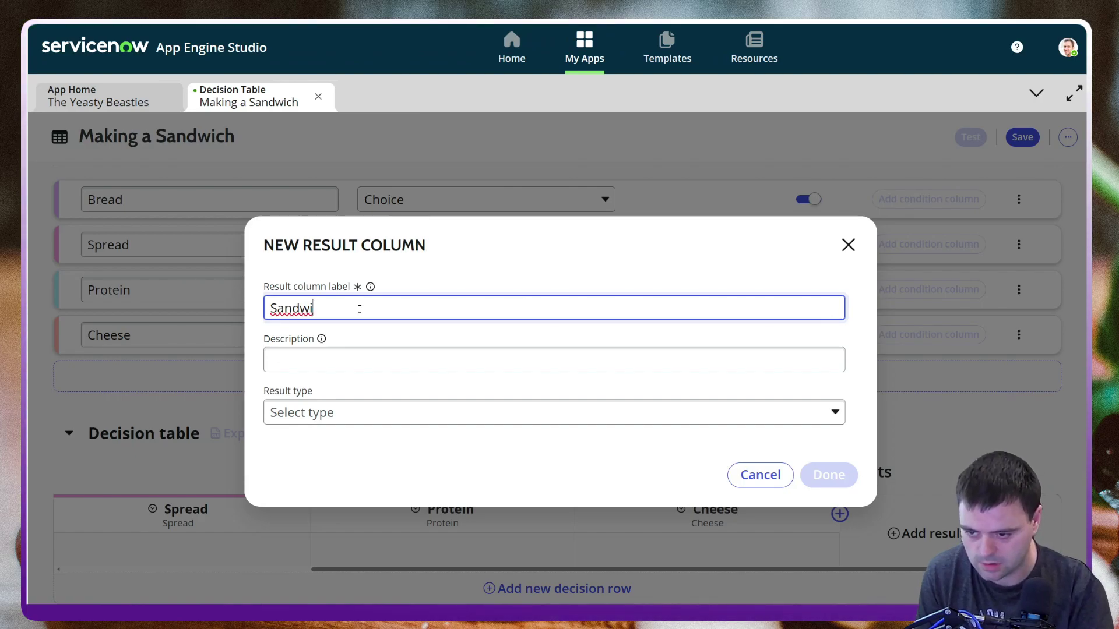
text(ch Name)
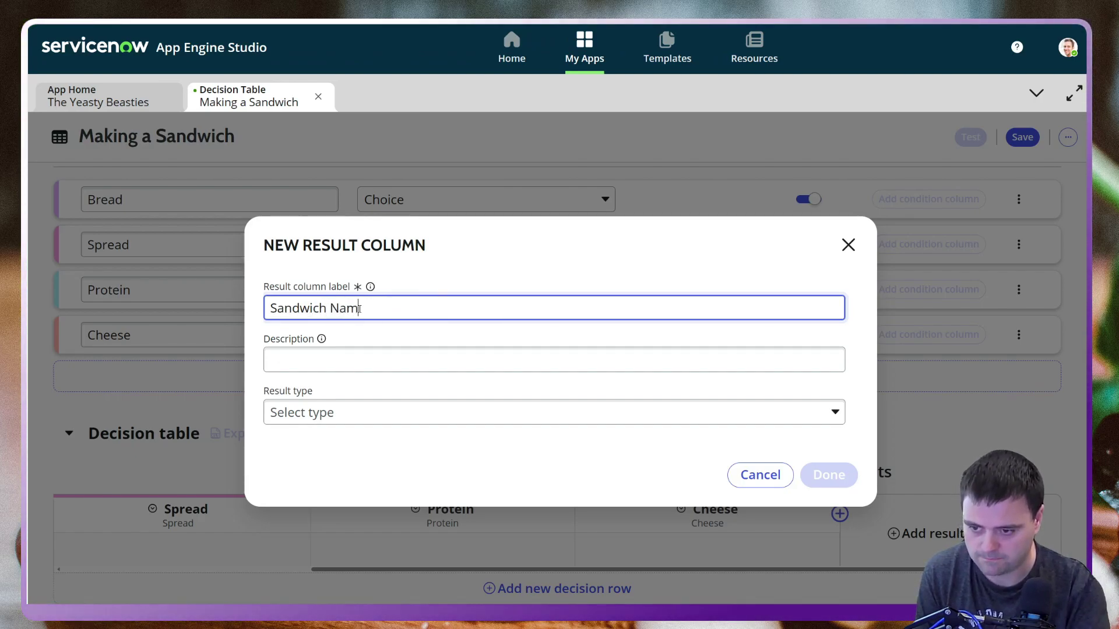
click(375, 418)
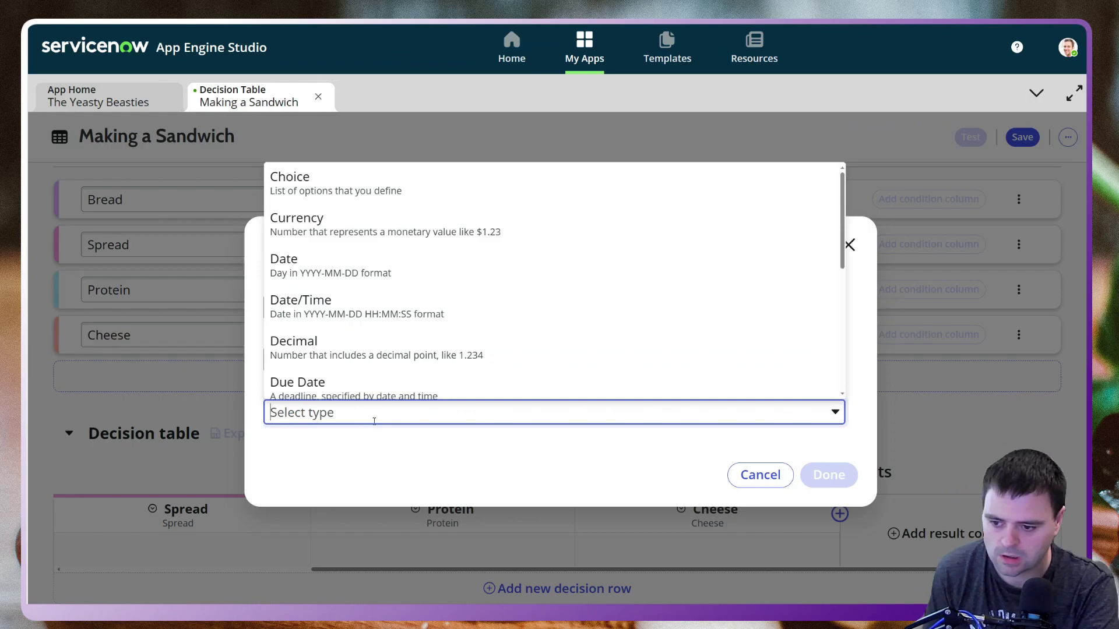
click(341, 193)
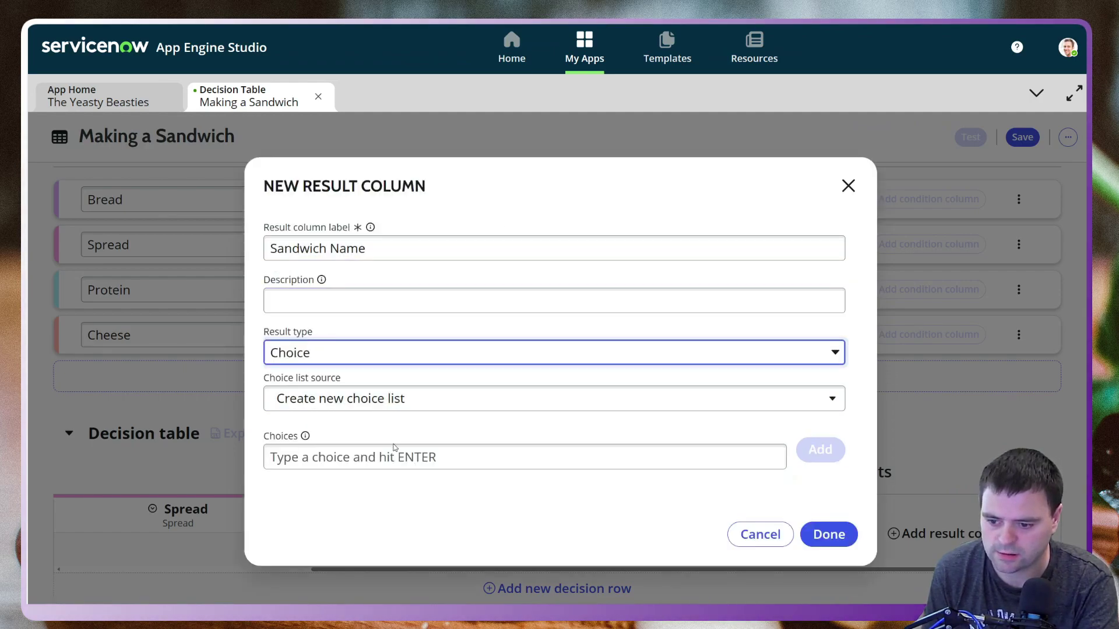
- Source the Sandwich Name choices from the existing list in the Sandwich Order table's Sandwich field and finish the result column
click(385, 408)
click(373, 450)
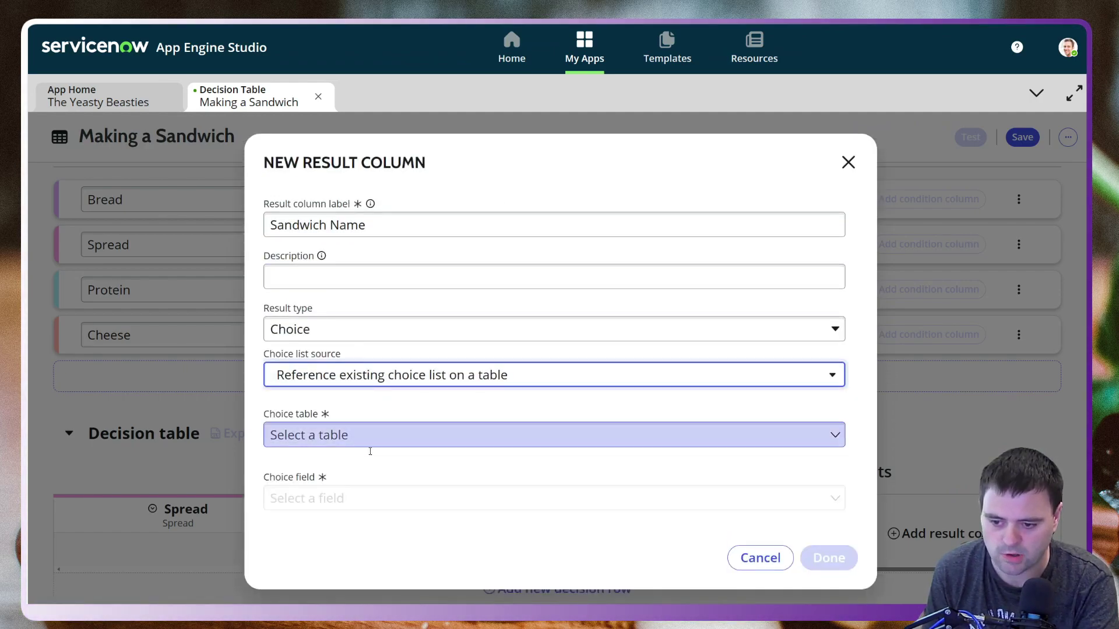
click(392, 443)
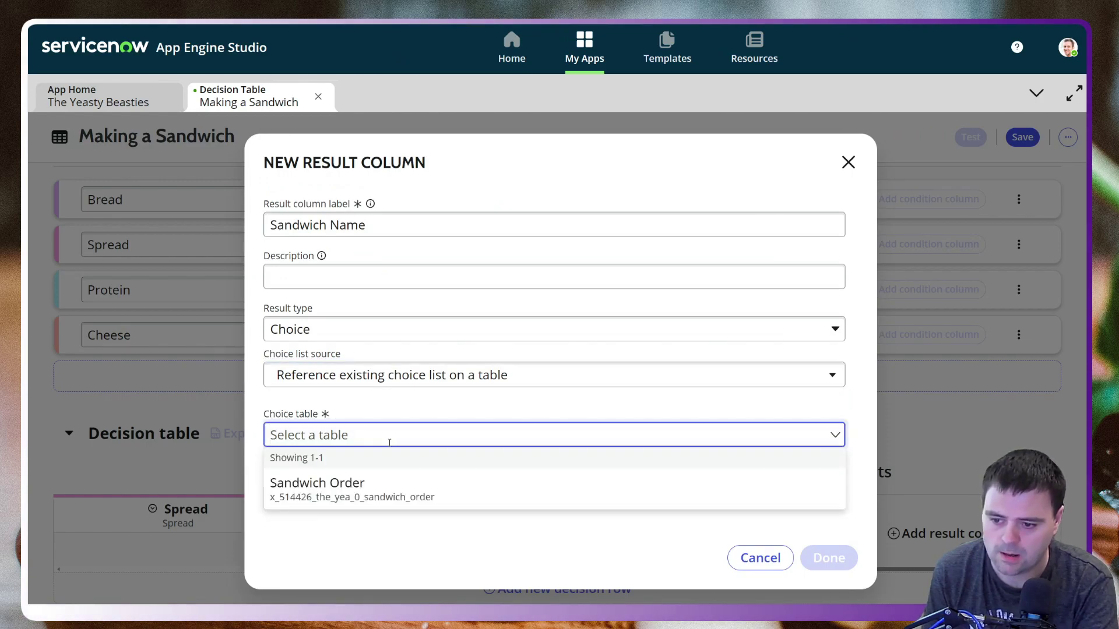
click(379, 485)
click(377, 497)
scroll(386, 402, down, 3)
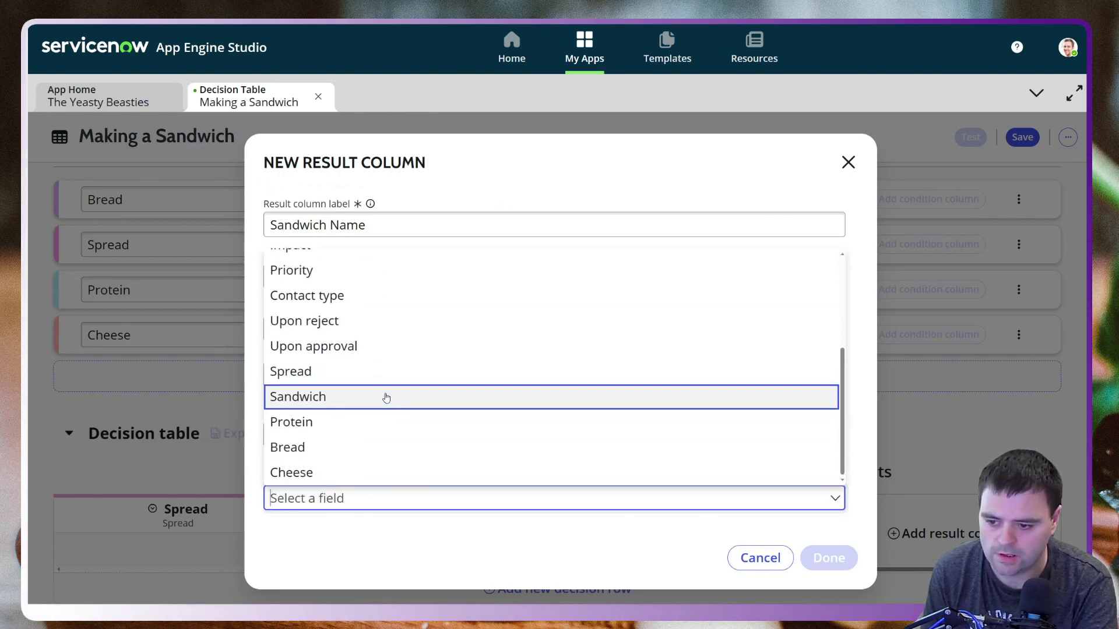
click(314, 401)
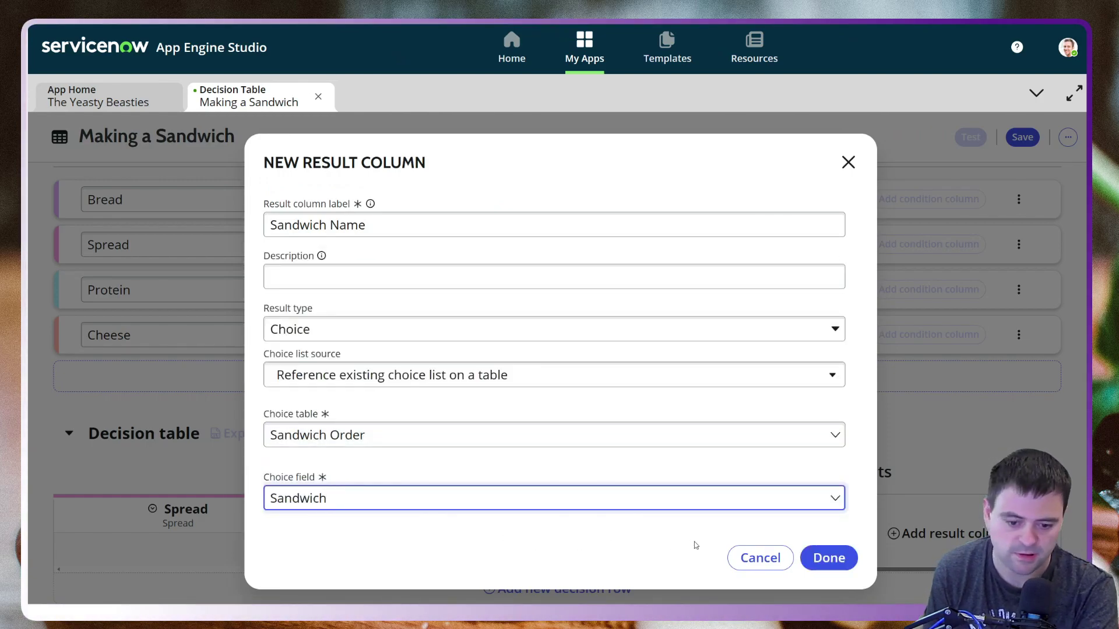
click(847, 556)
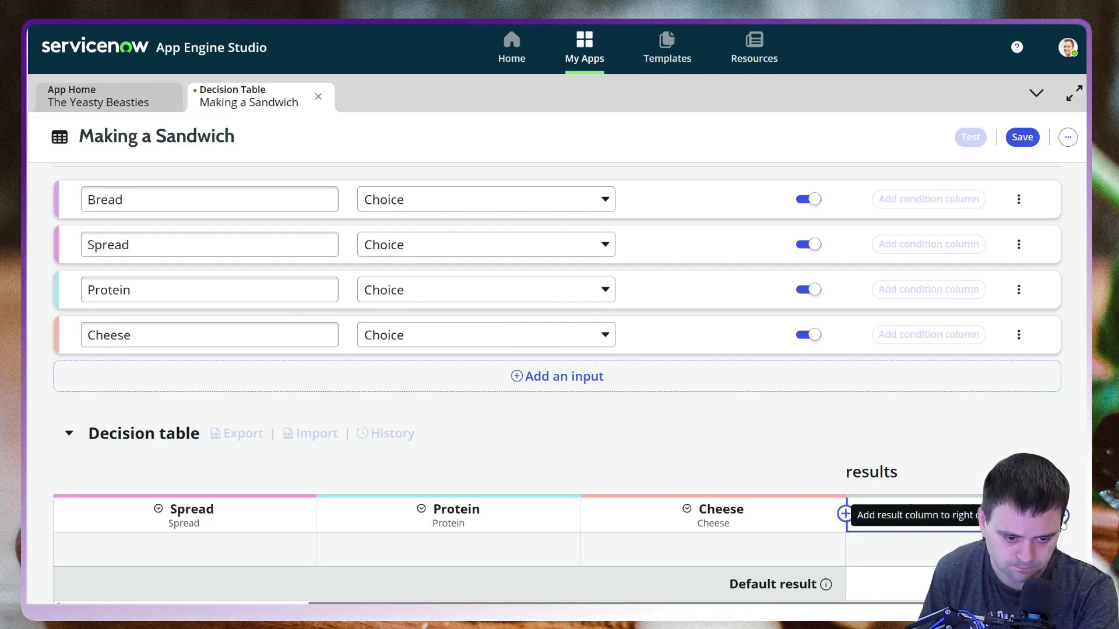
- Add a result column labelled Price with the Currency type after the Sandwich Name column
click(1063, 521)
click(350, 307)
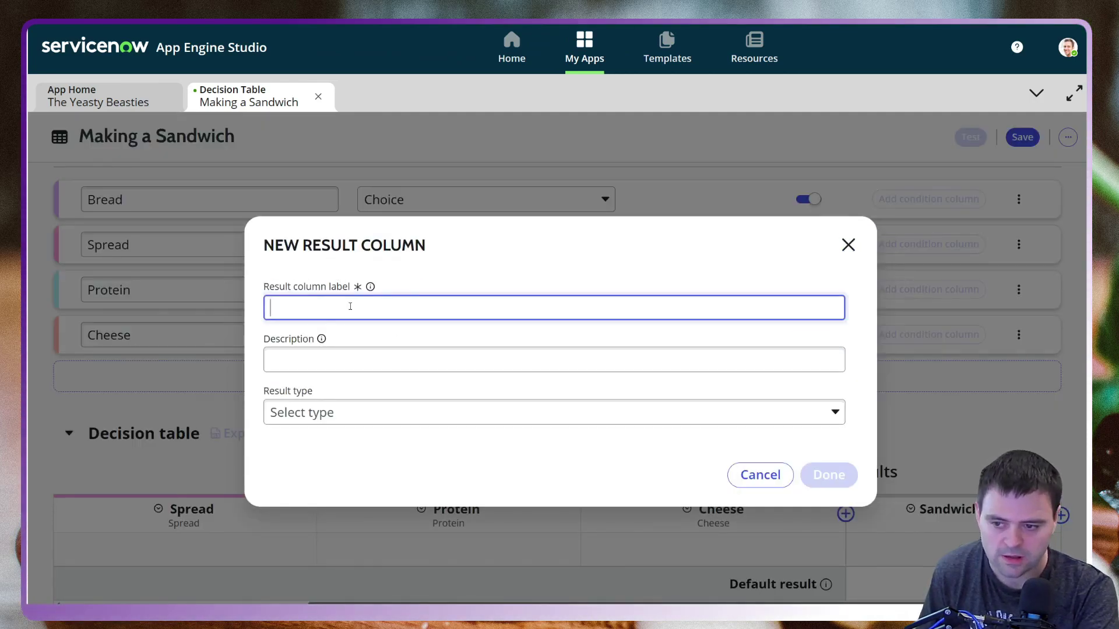
click(405, 357)
click(373, 411)
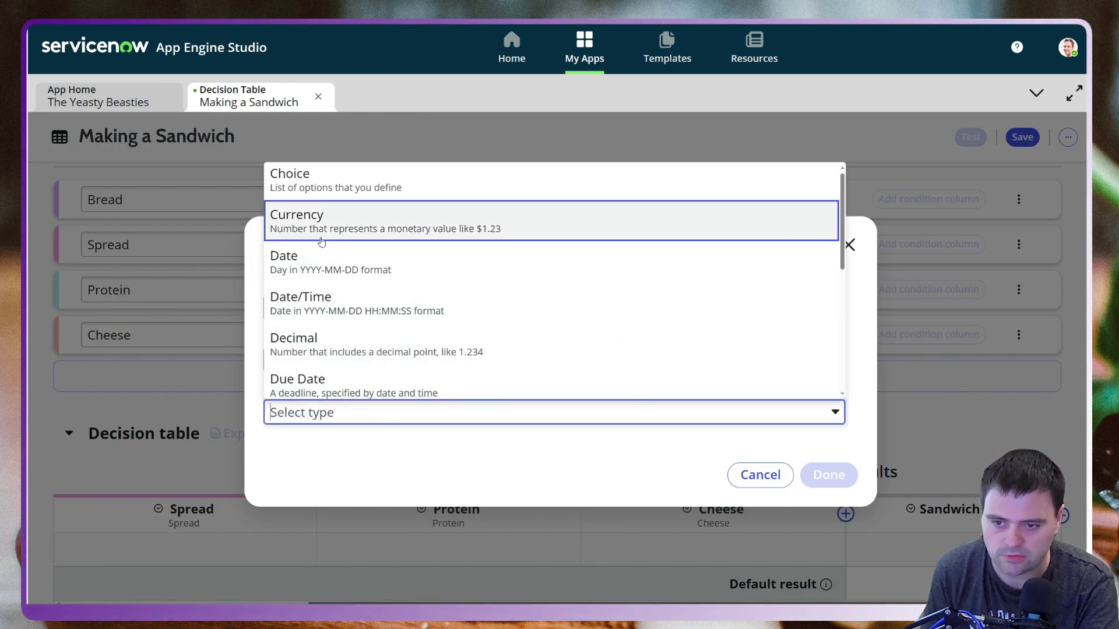
click(320, 239)
click(830, 473)
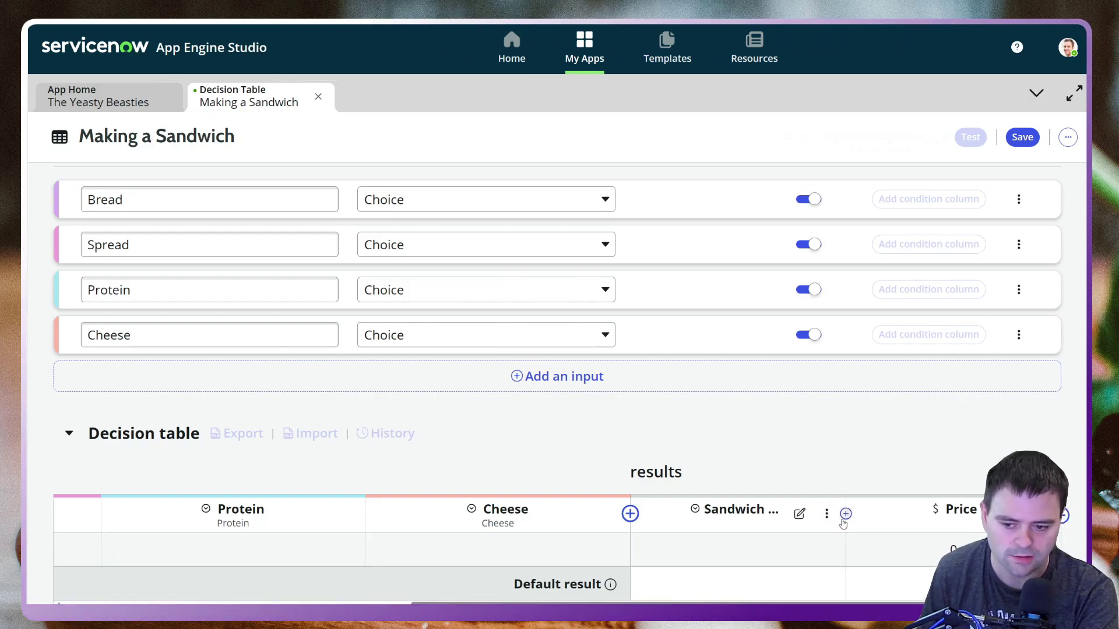
- Add a result column labelled Time to Make with the Duration type after the Price column
click(1064, 515)
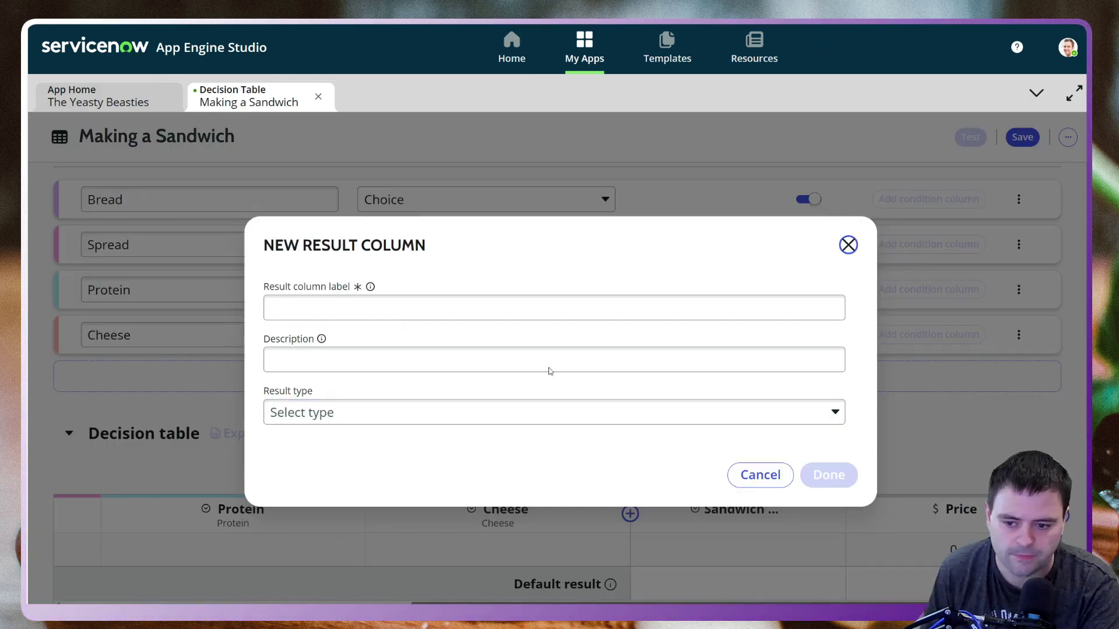
click(457, 304)
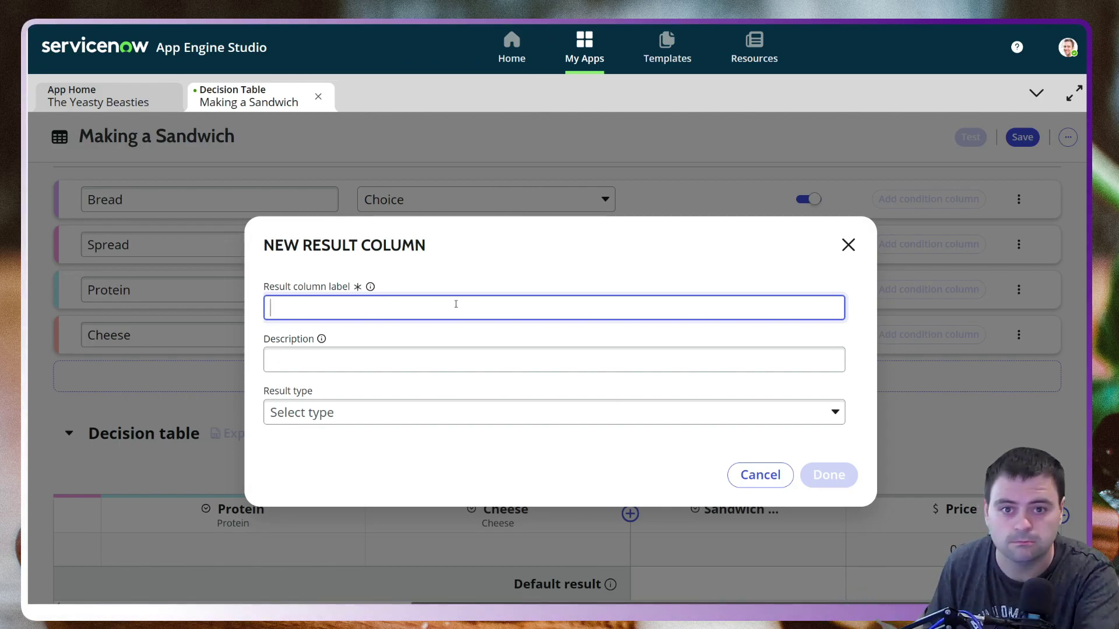
click(335, 414)
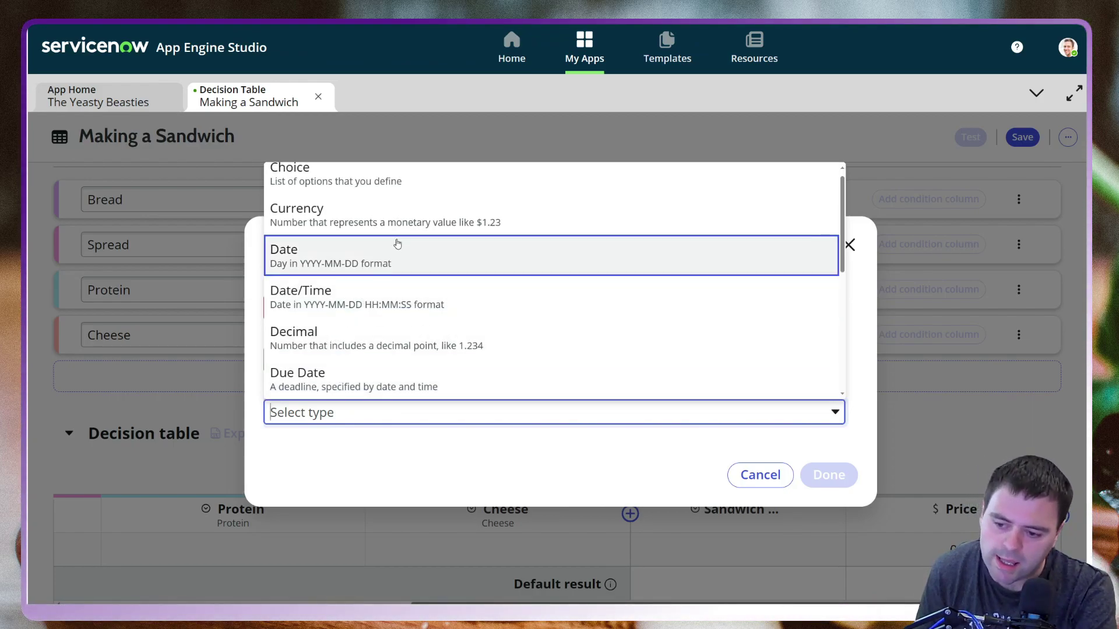
scroll(450, 324, down, 2)
scroll(362, 326, down, 3)
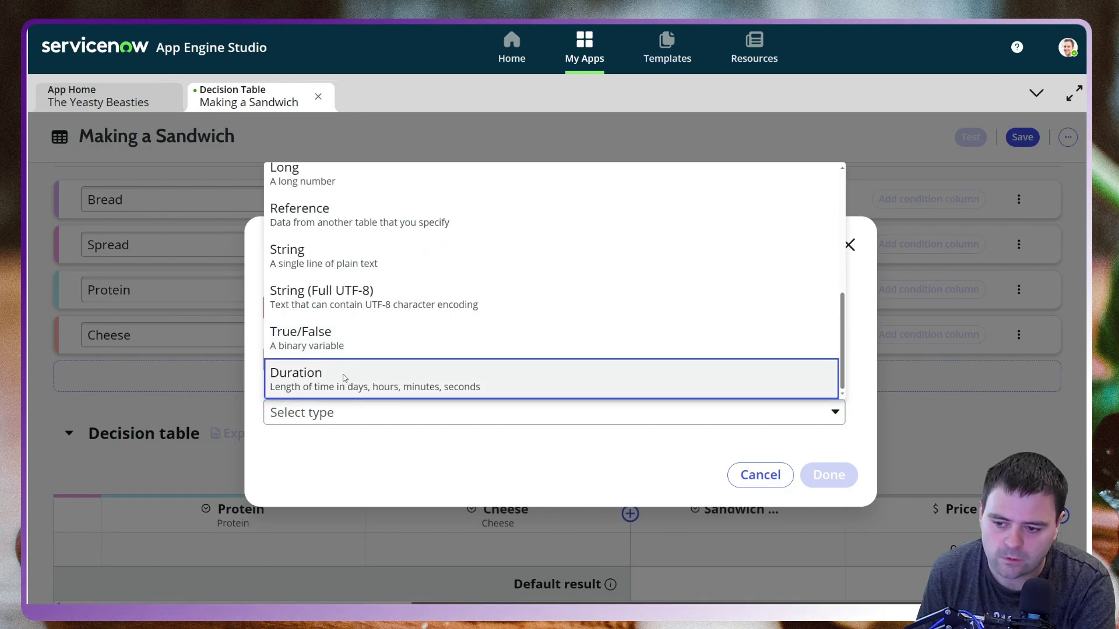
click(339, 377)
click(316, 311)
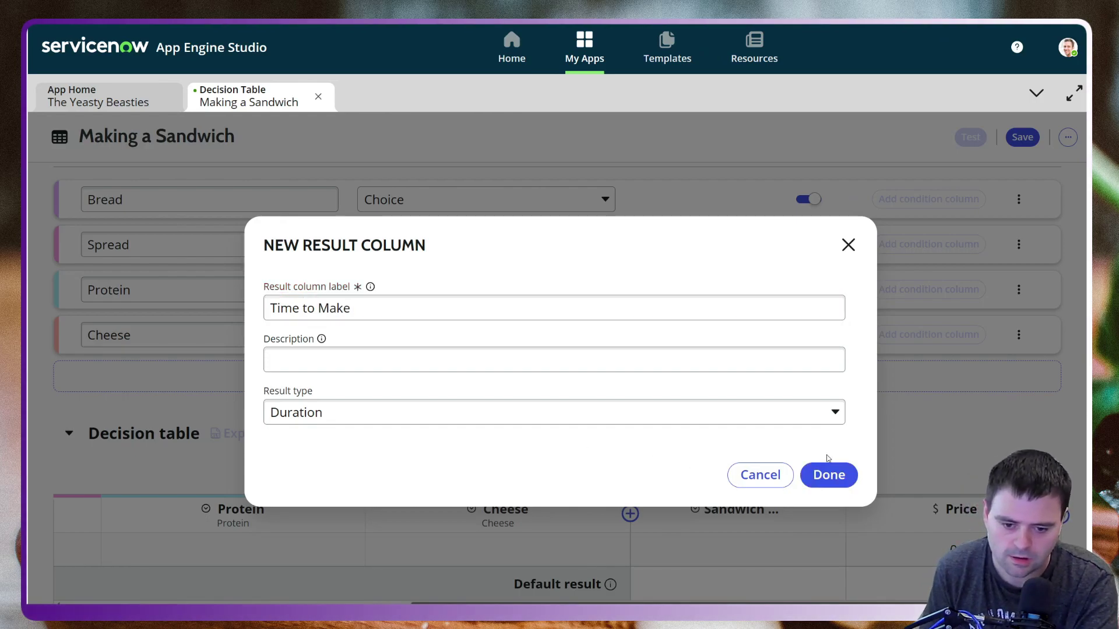
click(828, 475)
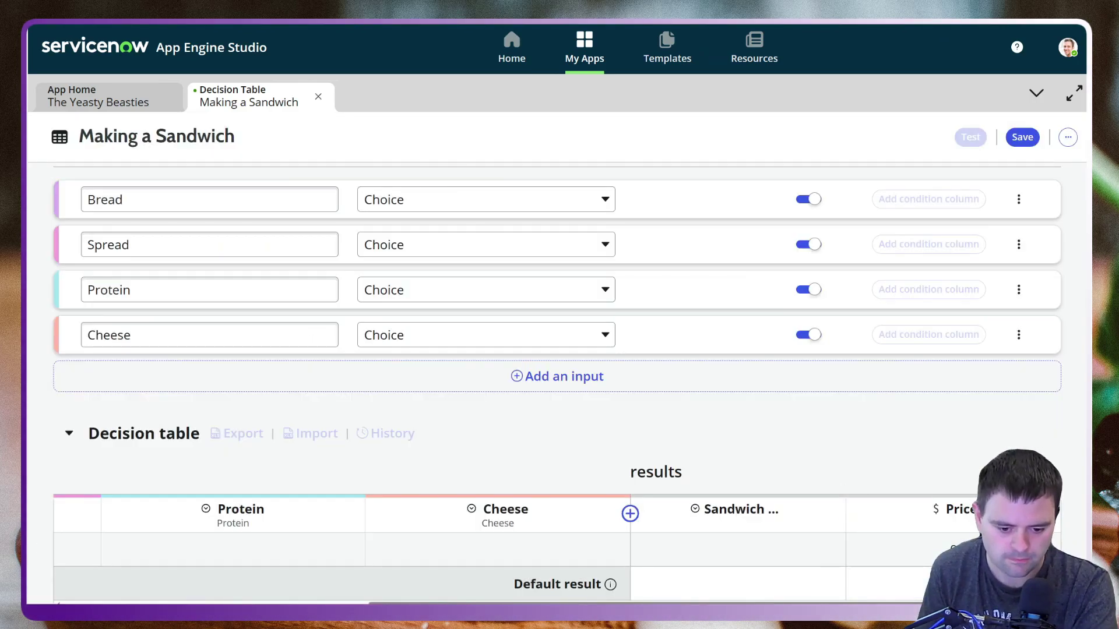
- Set the Bread condition in the first decision row to is Sourdough
scroll(939, 543, right, 5)
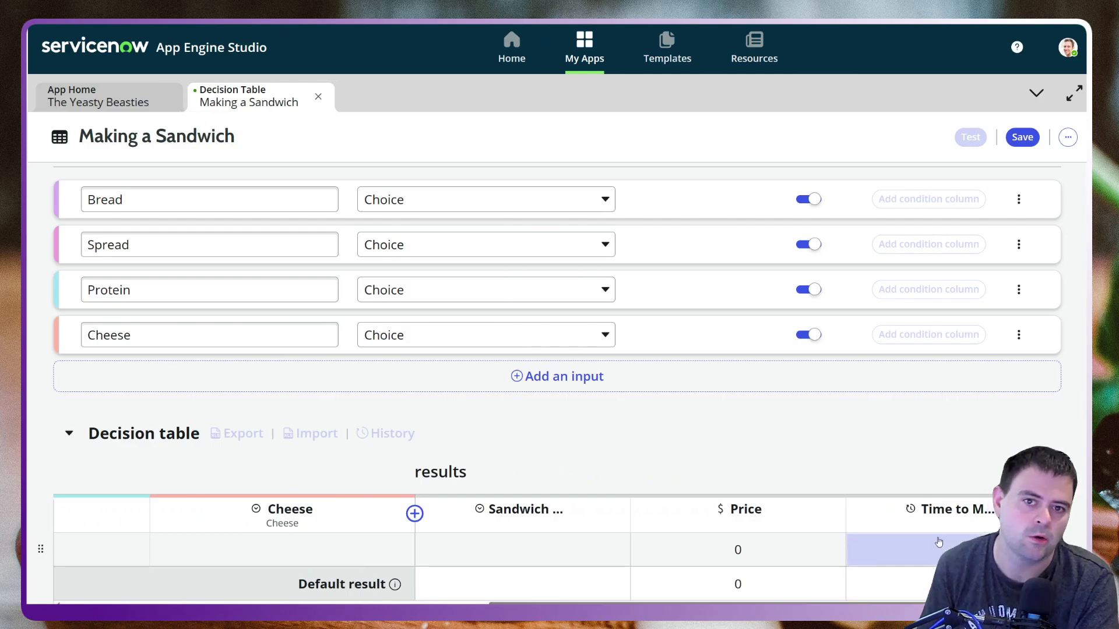
scroll(337, 594, left, 15)
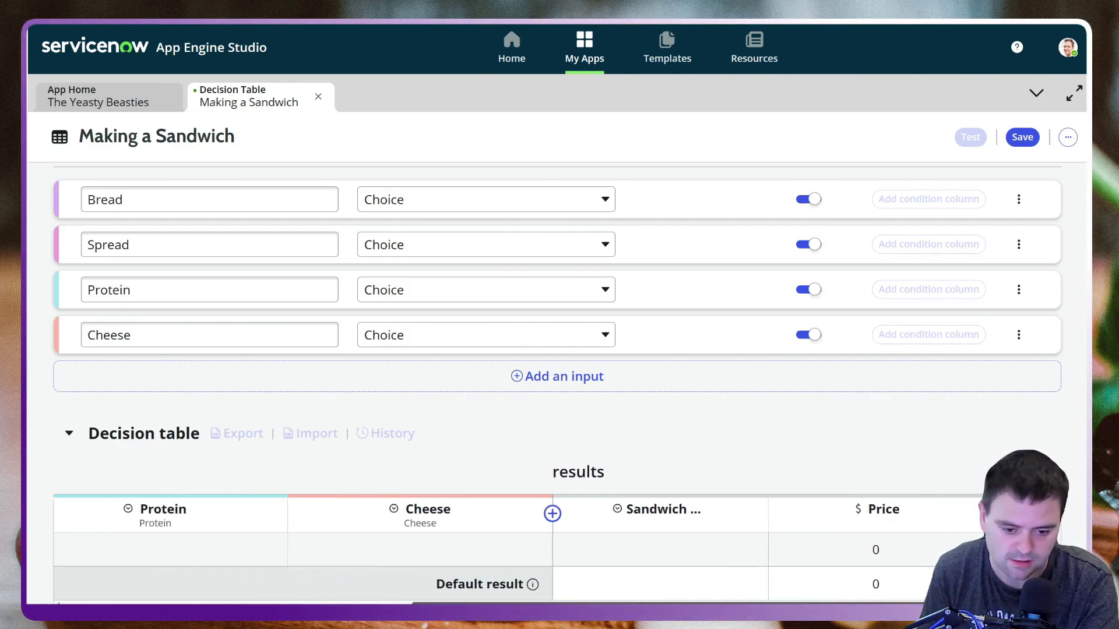
scroll(337, 593, left, 2)
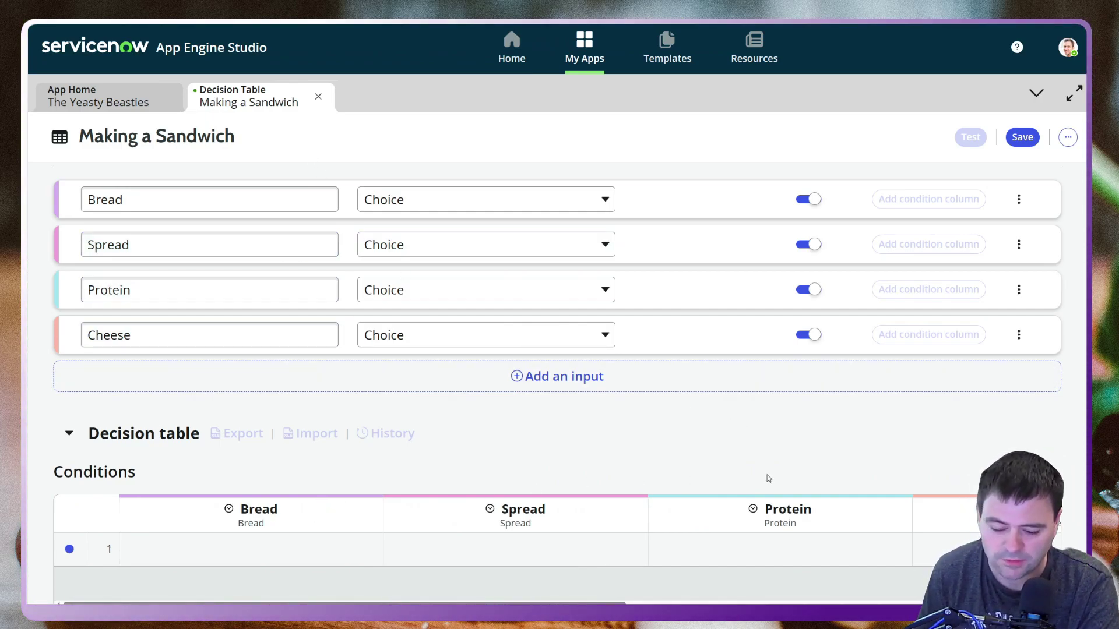
click(297, 555)
click(272, 465)
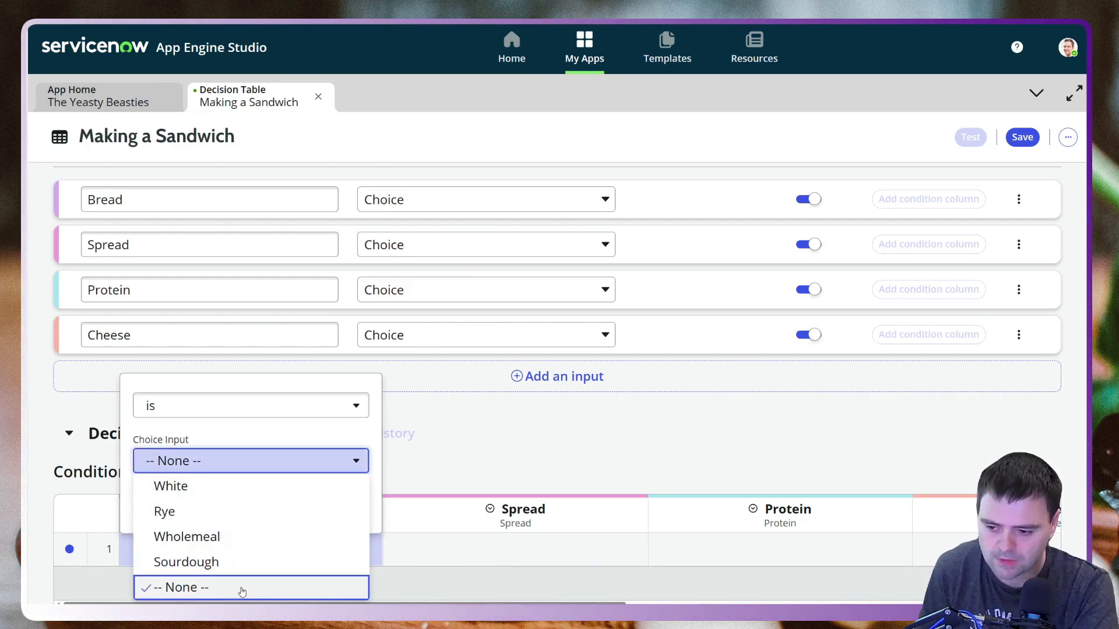
click(224, 564)
click(345, 503)
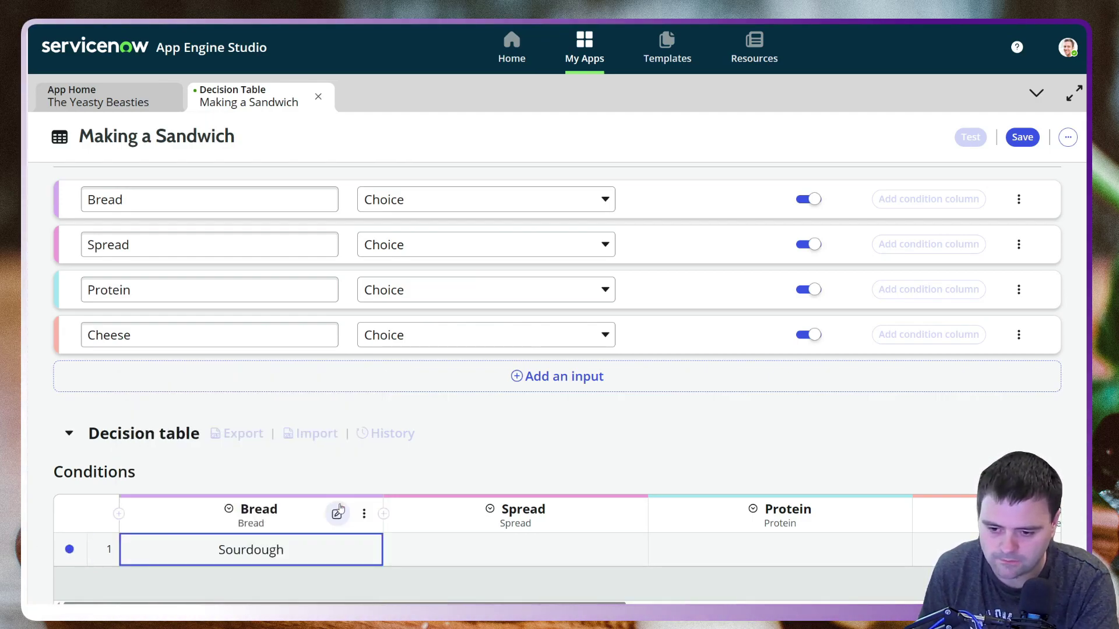
- Set the Spread condition in the first decision row to is Mayo
click(532, 554)
click(497, 461)
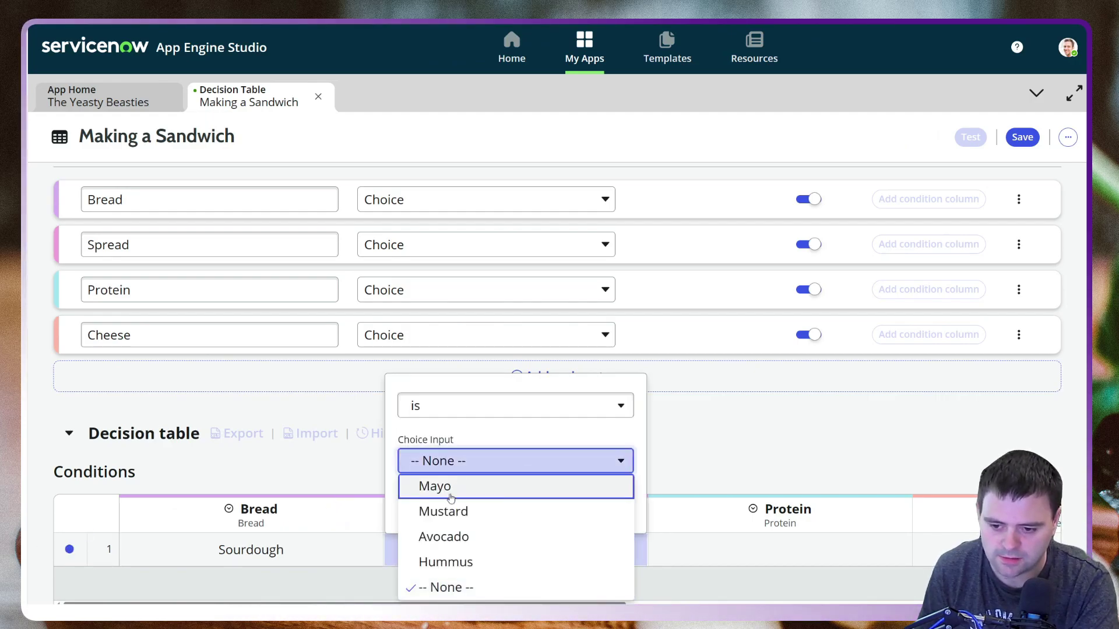
click(443, 485)
click(612, 501)
- Set the Protein condition in the first decision row to is Chicken
click(812, 557)
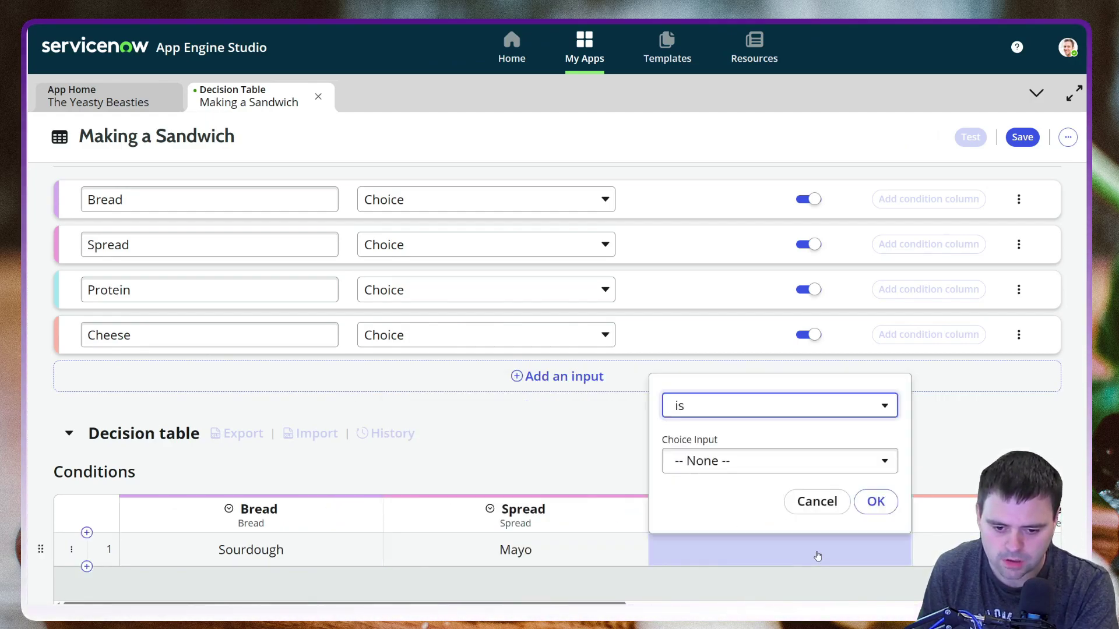
click(742, 475)
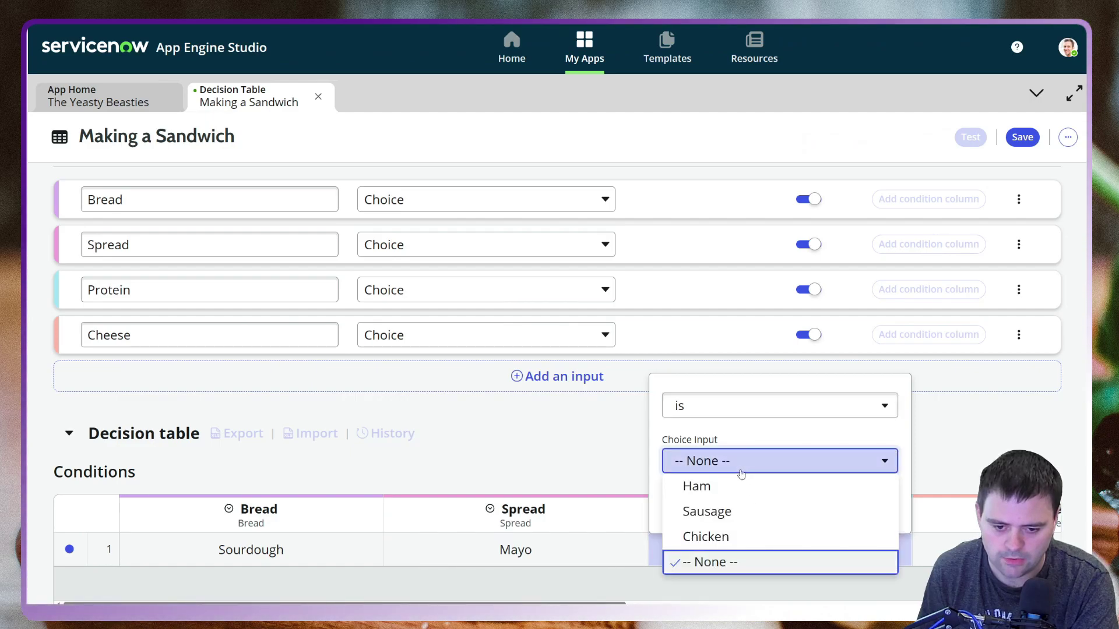
click(744, 534)
click(875, 502)
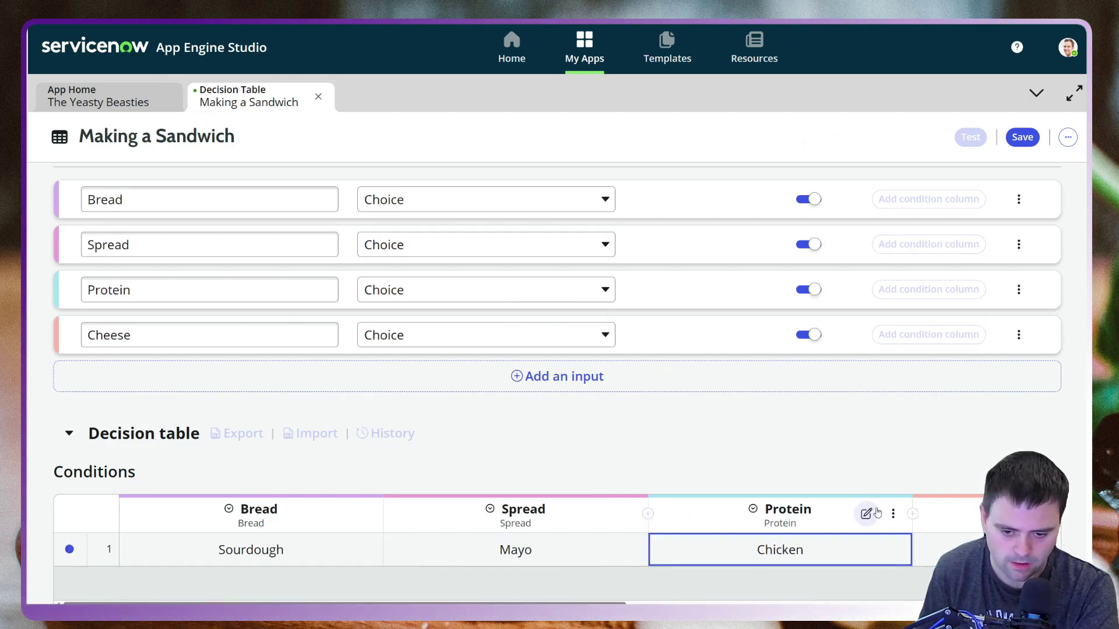
- Set the Cheese condition in the first decision row to is Pepper Jack
scroll(614, 597, right, 1)
scroll(641, 548, right, 8)
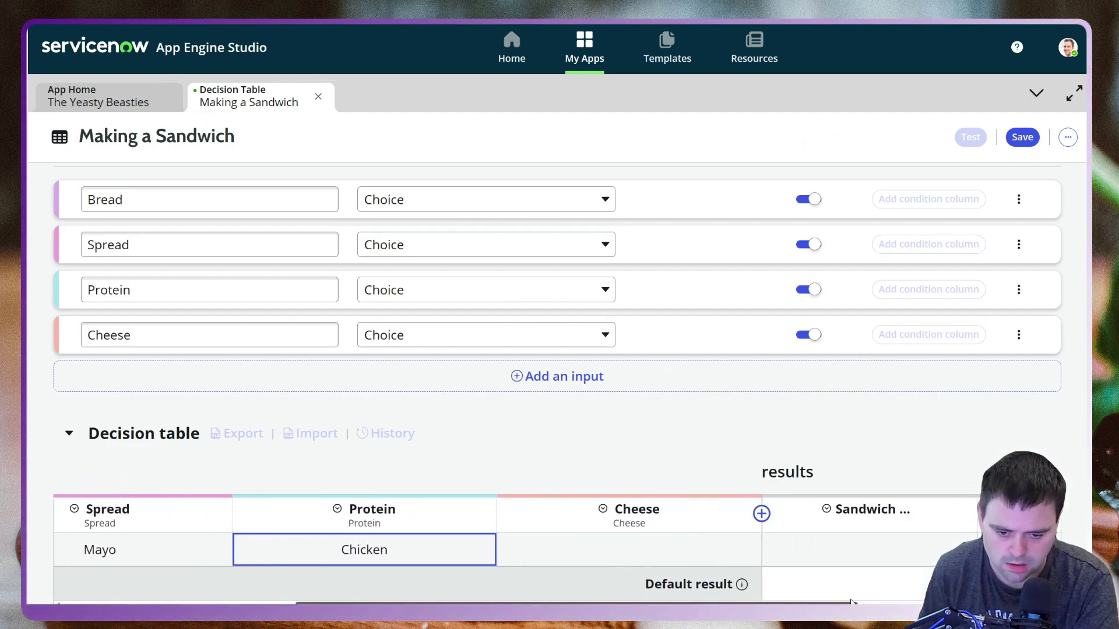
click(679, 557)
click(601, 473)
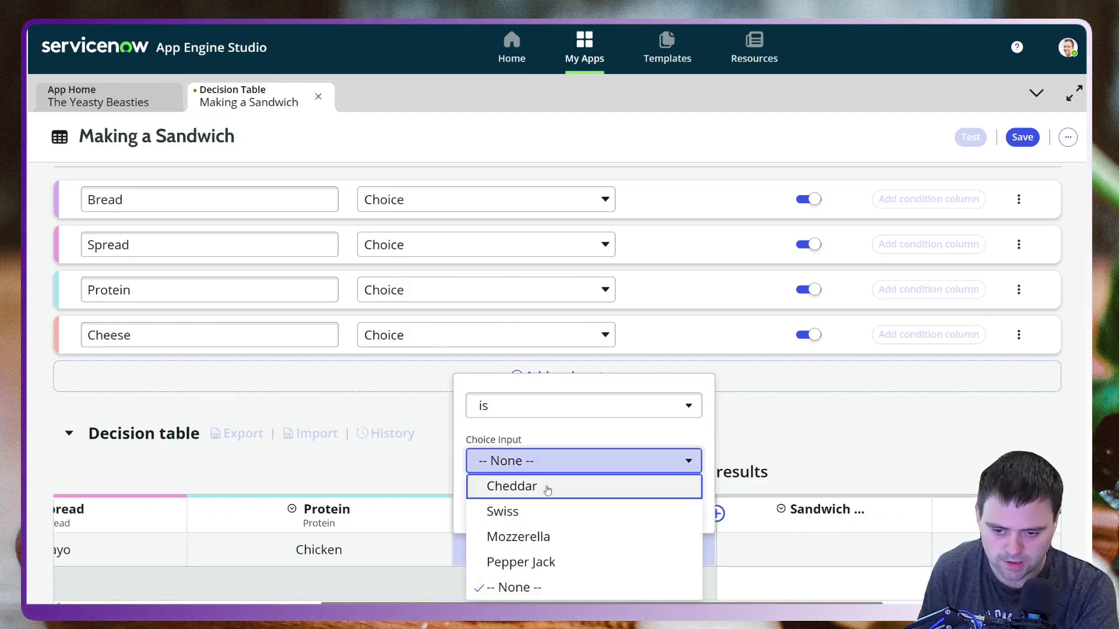
click(532, 561)
click(690, 507)
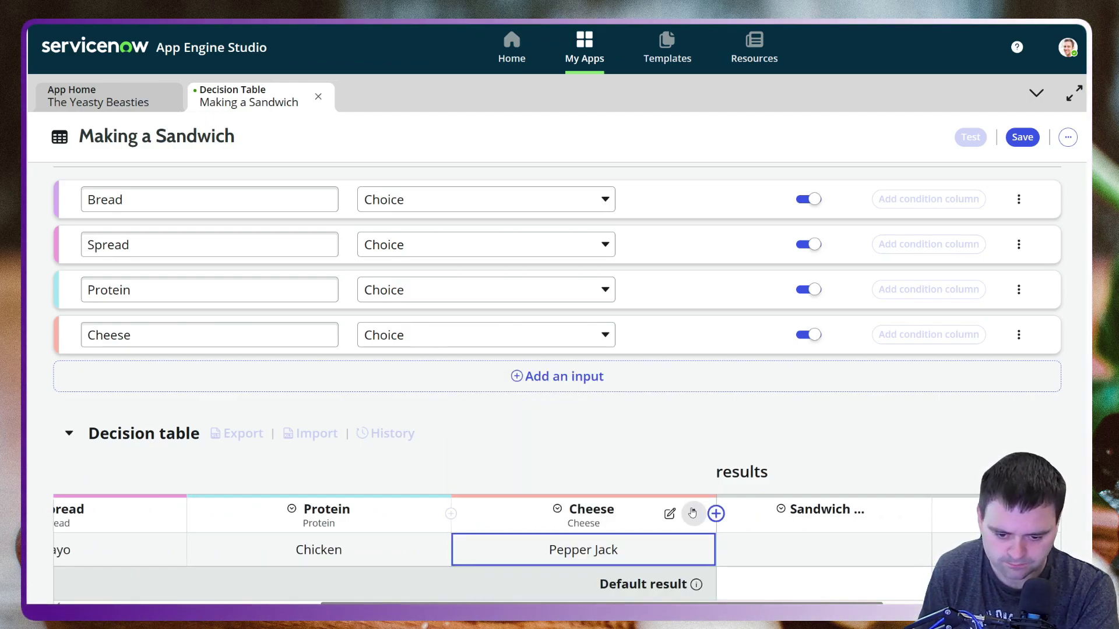
- Set the Sandwich Name result in the first decision row to The Sunny Sourdough
click(854, 558)
click(836, 471)
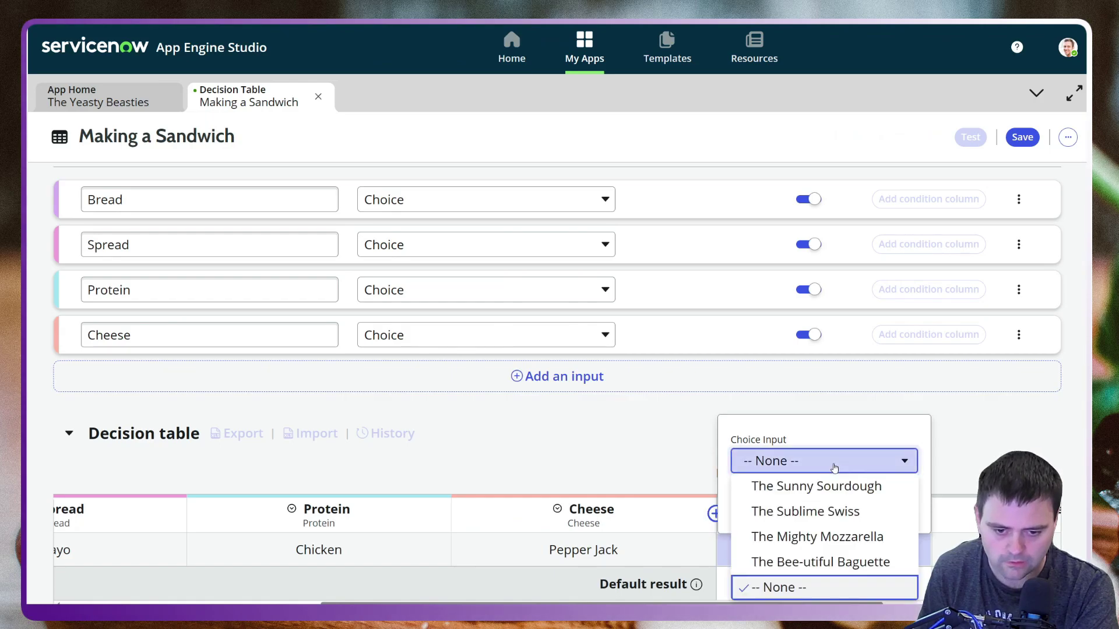
click(834, 485)
click(898, 504)
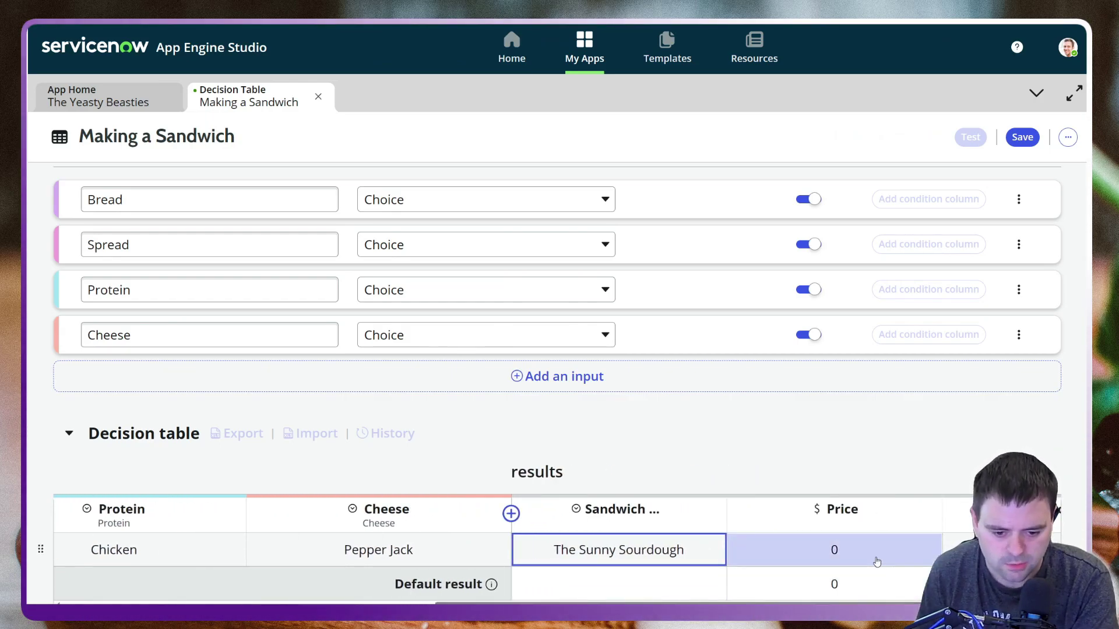
- Set the Price result in the first decision row to 10.00 USD
click(871, 559)
click(815, 502)
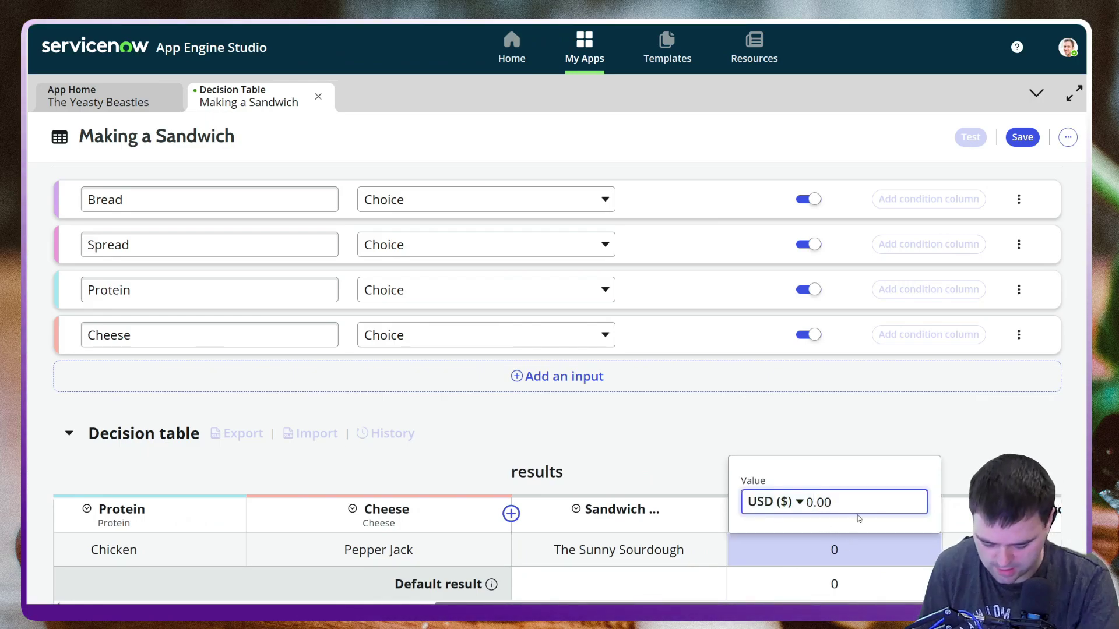
key(BackSpace)
text(10)
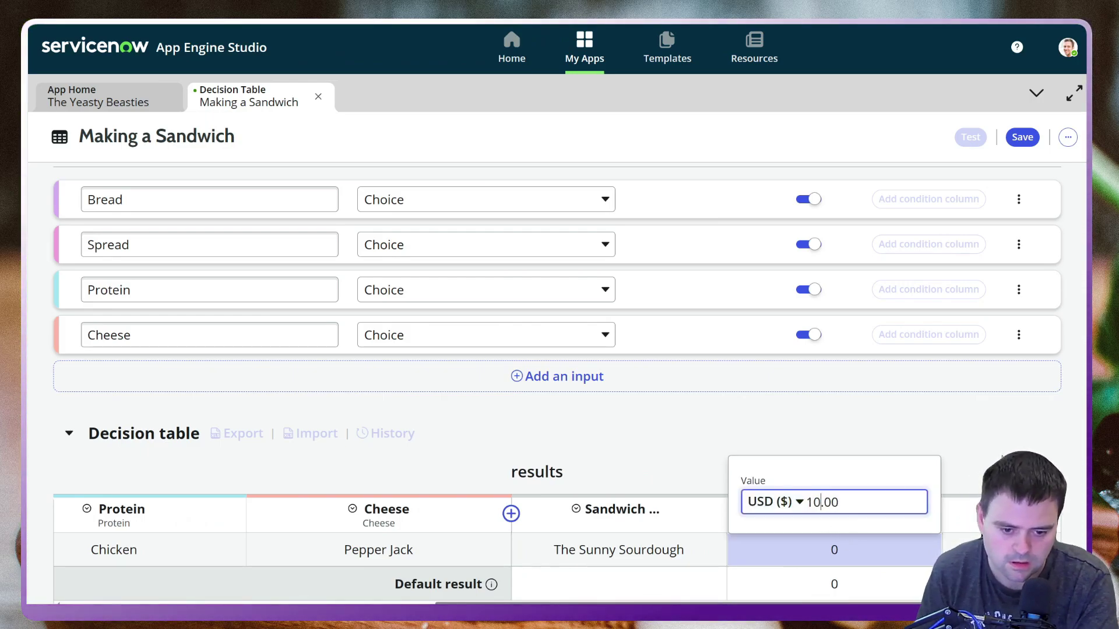
key(Return)
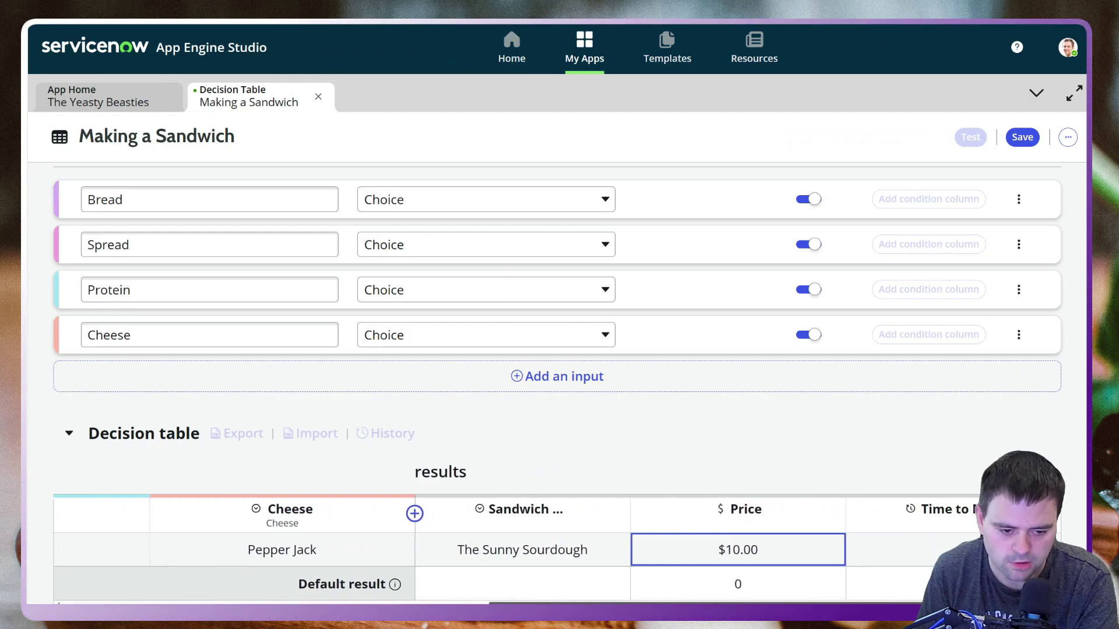
- Set the Time to Make result in the first decision row to 5 minutes
click(898, 550)
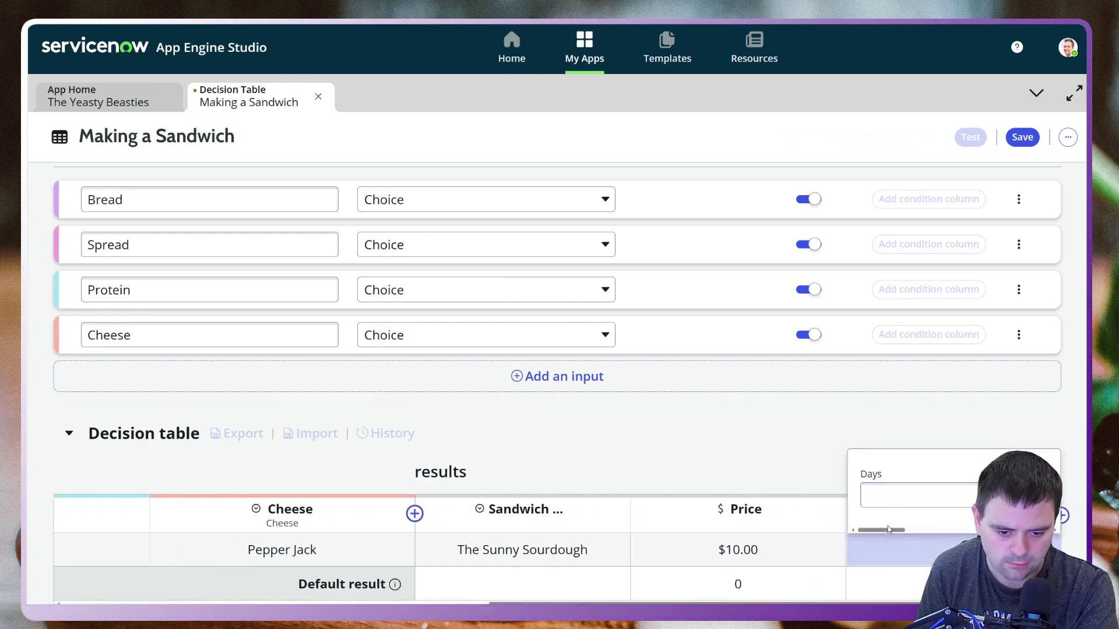
drag(891, 535, 934, 538)
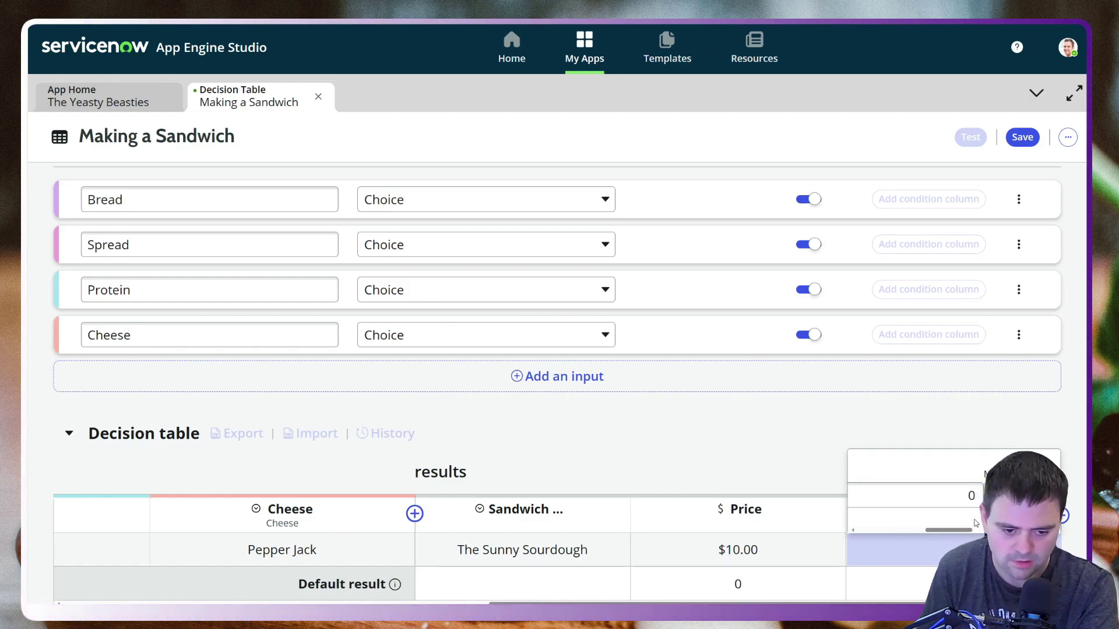
scroll(953, 496, right, 3)
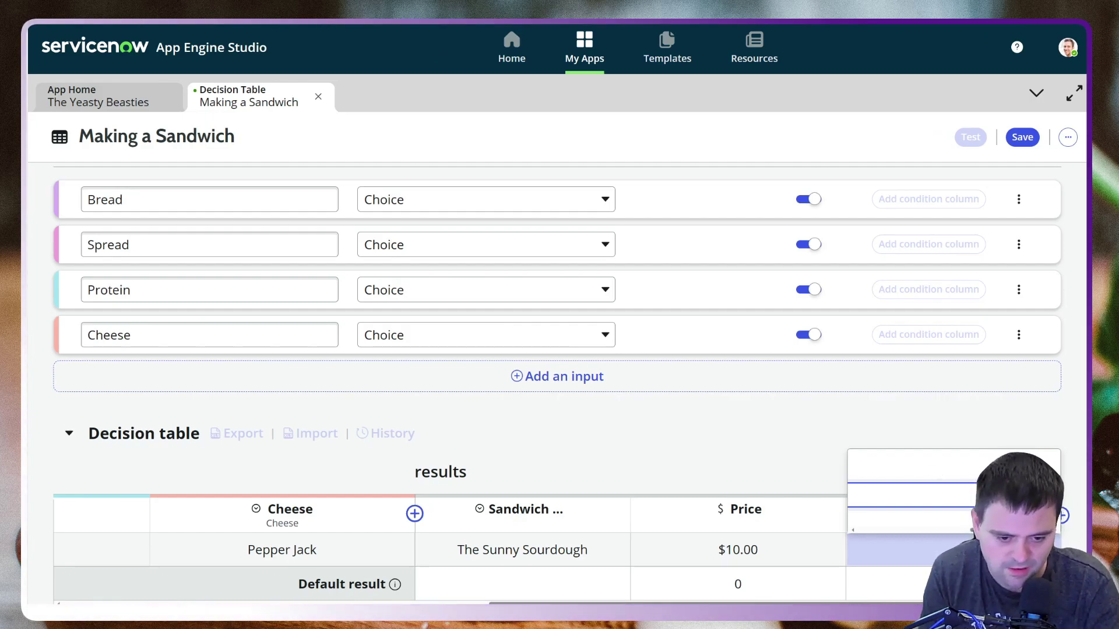
click(814, 460)
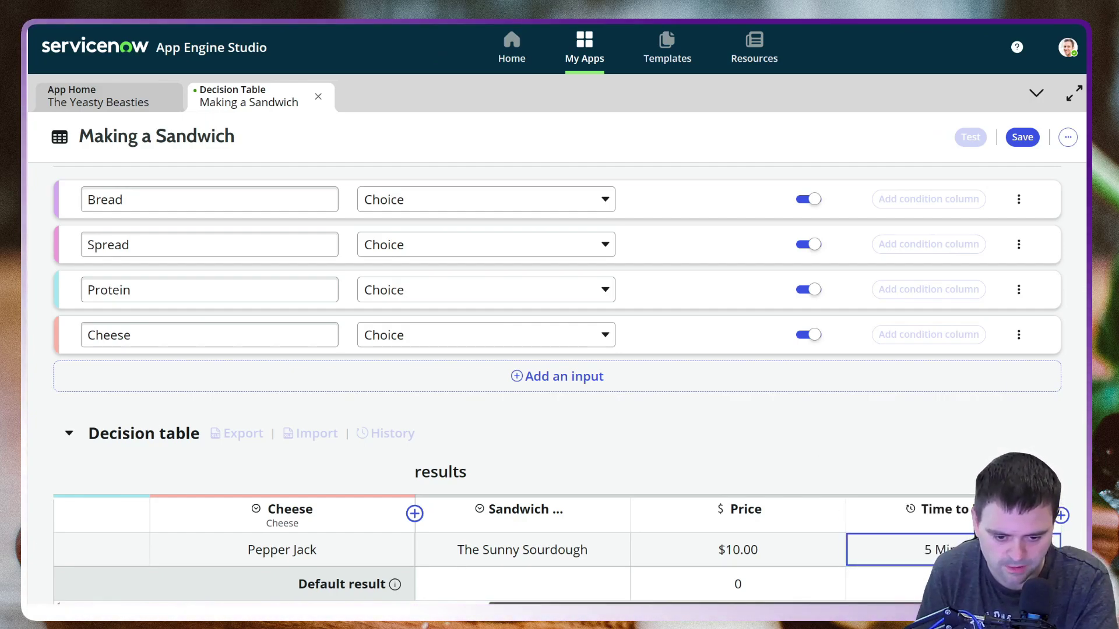
- Add a second decision row below the first and set its Bread condition to is Wholemeal
scroll(572, 561, left, 10)
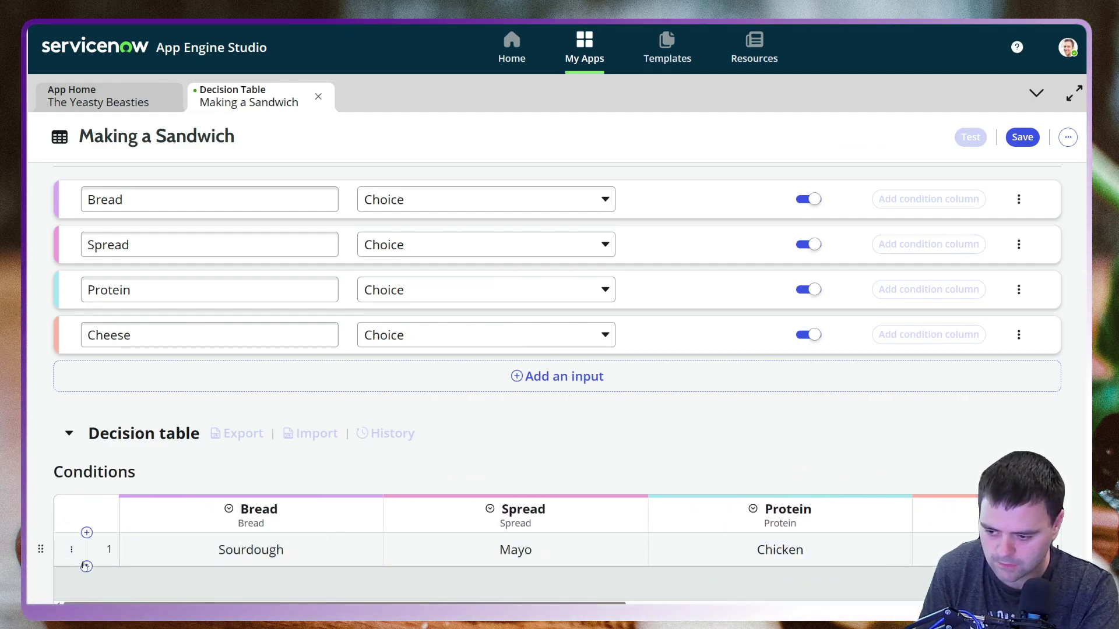
click(86, 566)
click(251, 583)
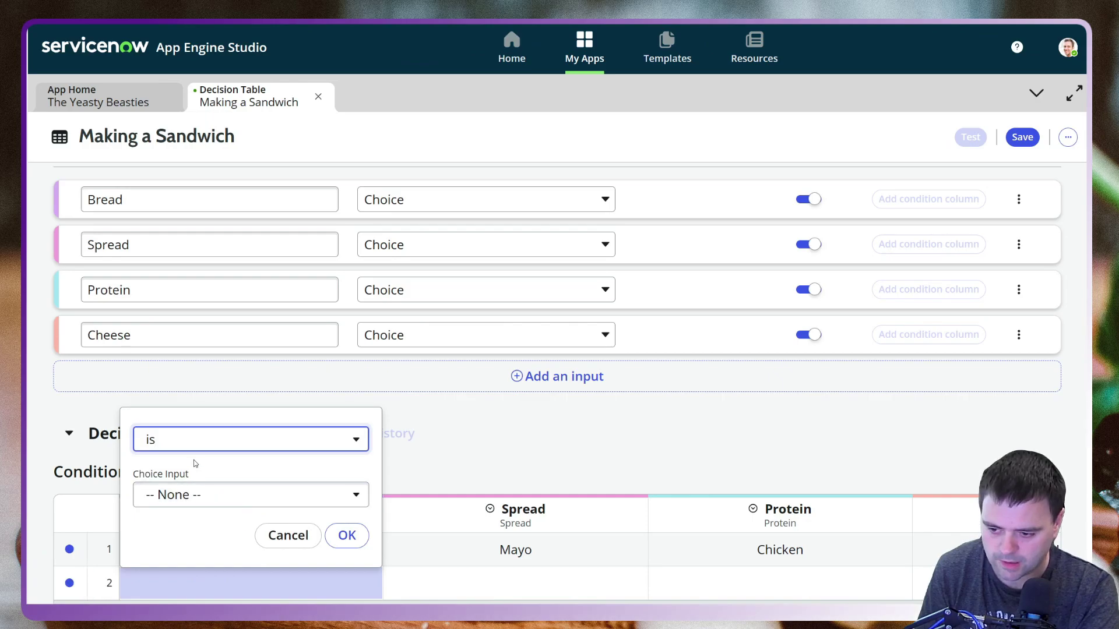
click(206, 496)
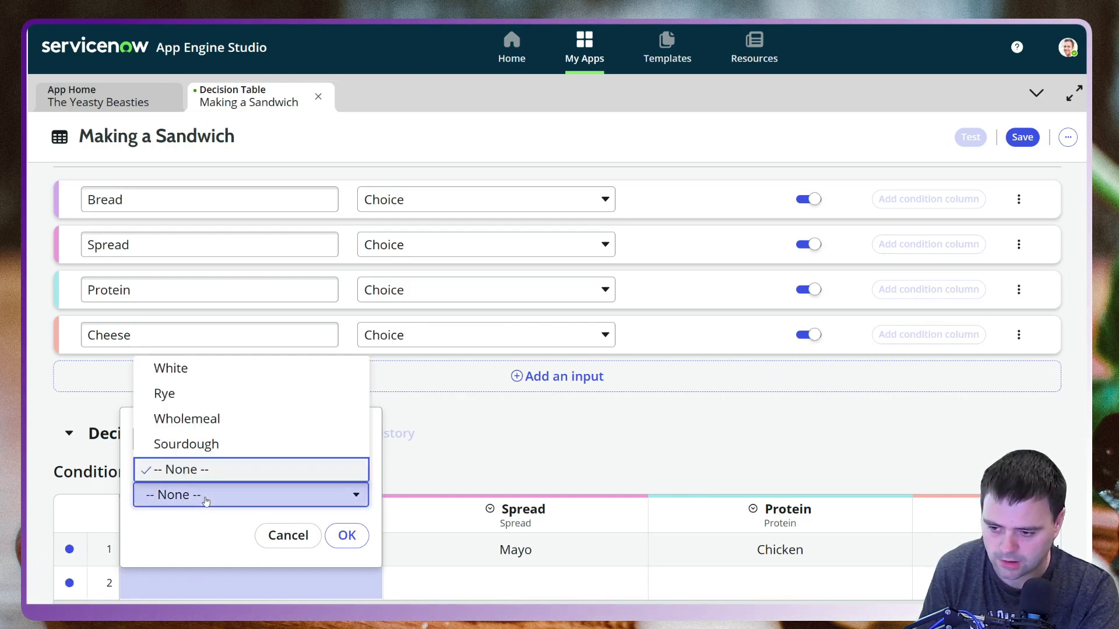
click(200, 419)
click(348, 536)
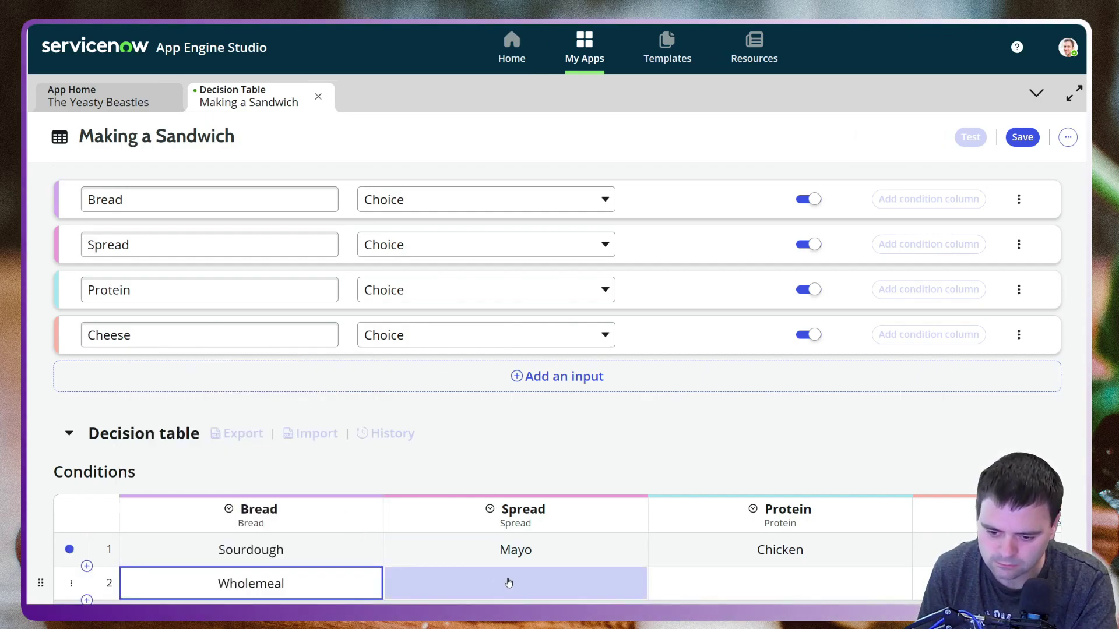
- Set the Spread condition in the second decision row to is Avocado
click(509, 582)
click(450, 504)
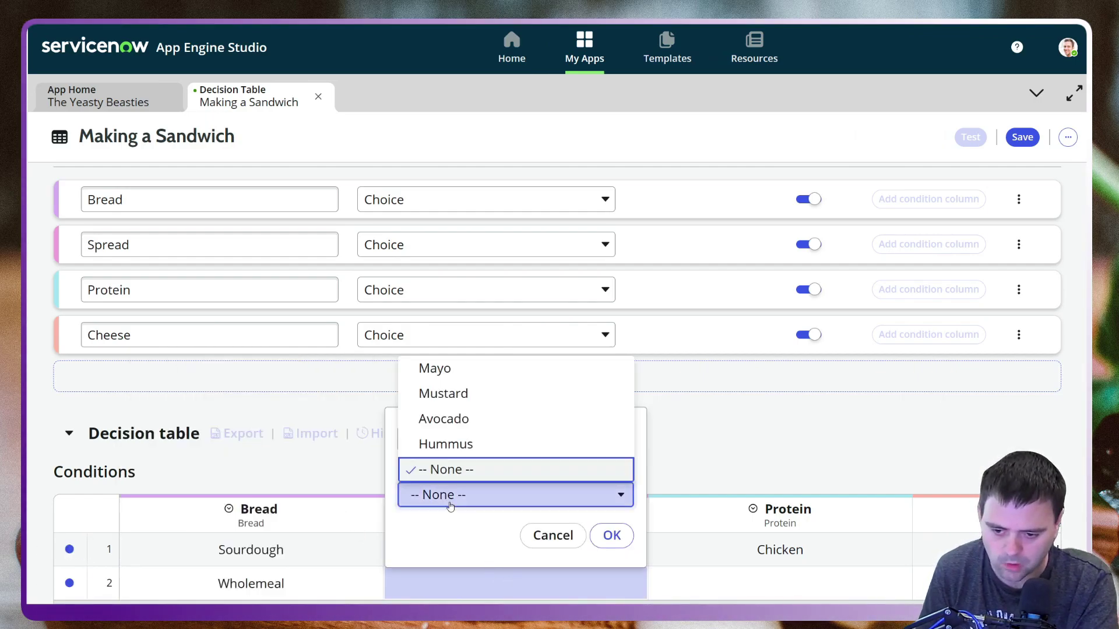
click(443, 419)
click(611, 536)
- Set the Protein condition in the second decision row to is Sausage
click(779, 585)
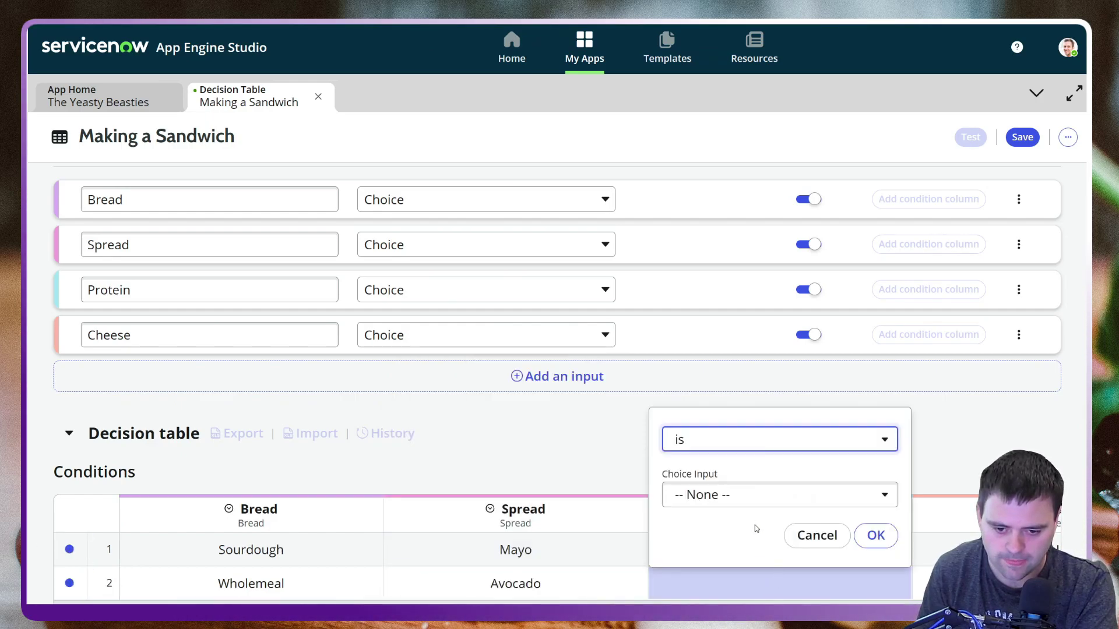
click(749, 497)
click(751, 543)
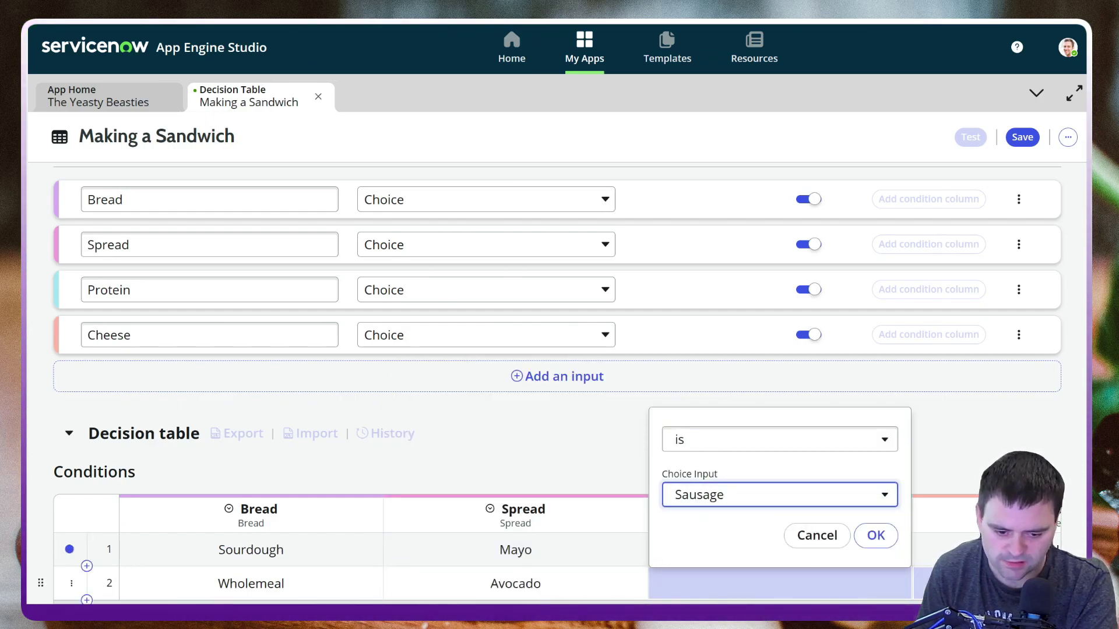
click(876, 535)
- Set the Cheese condition in the second decision row to is Mozzerella
click(985, 583)
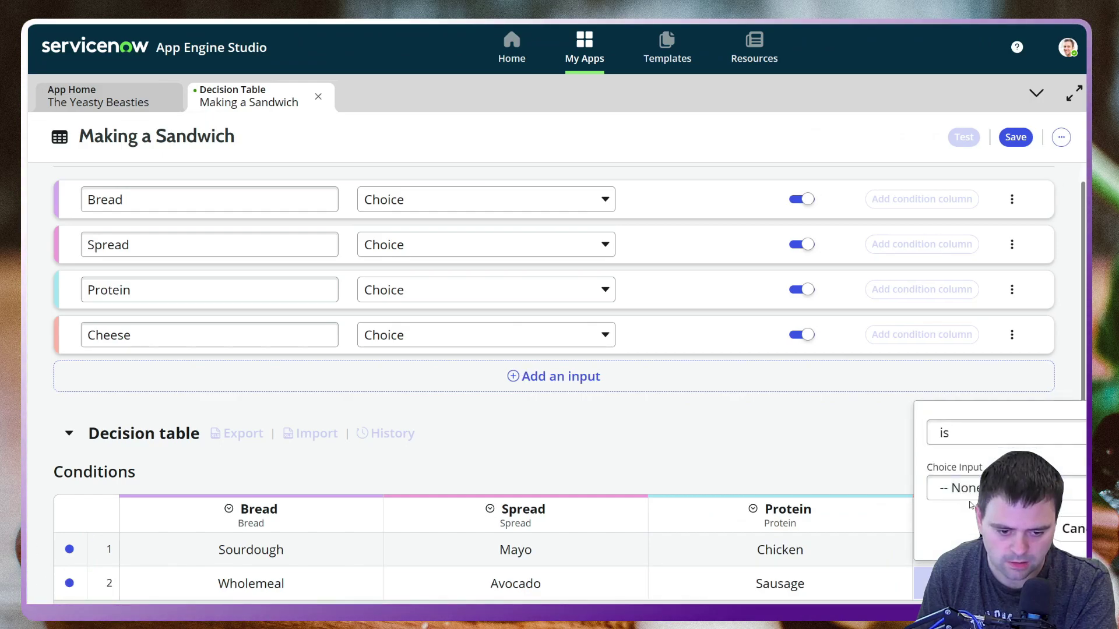
click(970, 492)
click(775, 537)
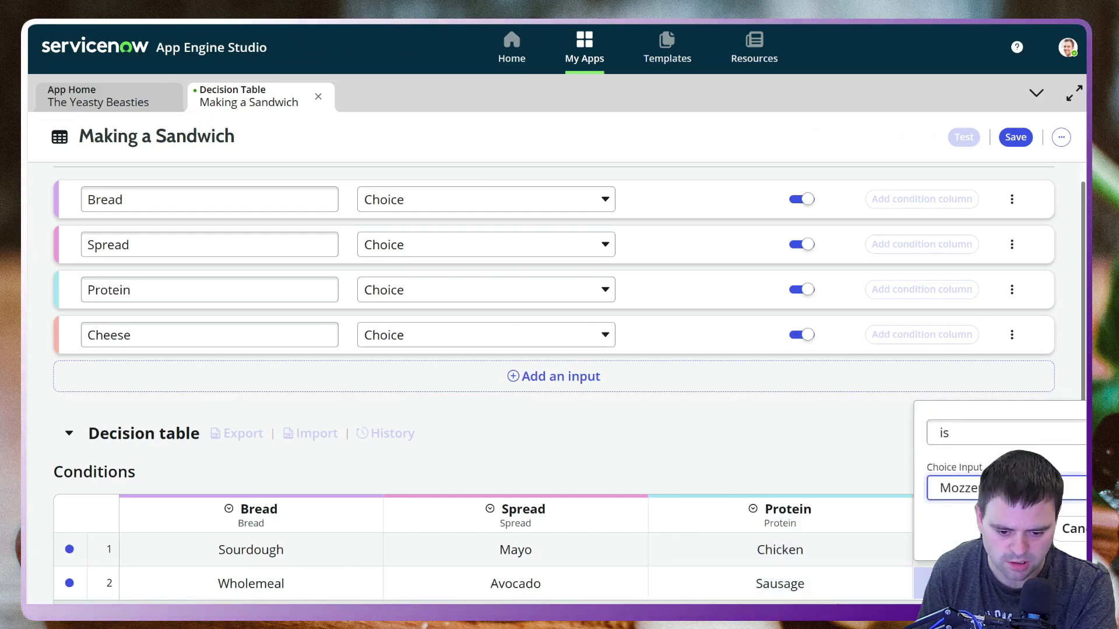
scroll(560, 379, right, 3)
key(Return)
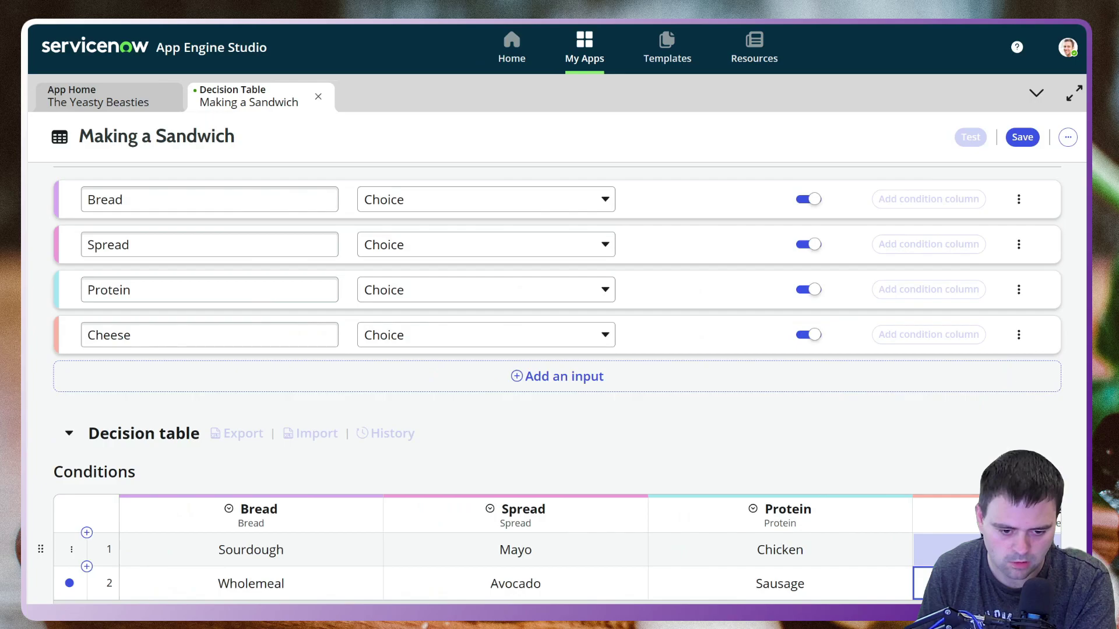
- Set the Sandwich Name result in the second decision row to The Mighty Mozzarella
scroll(751, 468, down, 2)
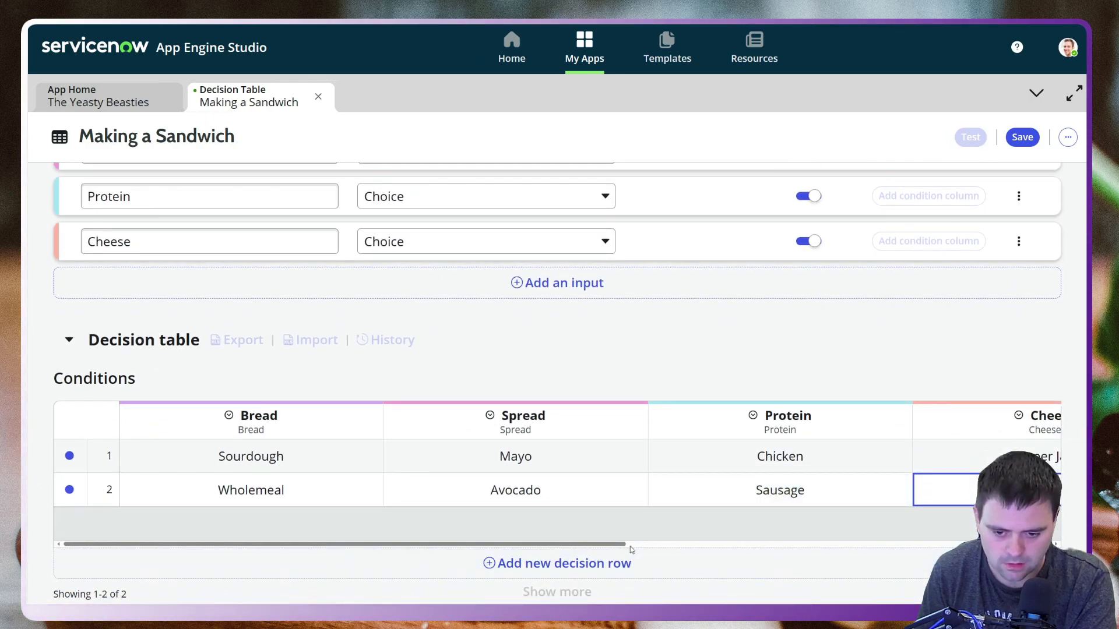
drag(631, 547, 948, 545)
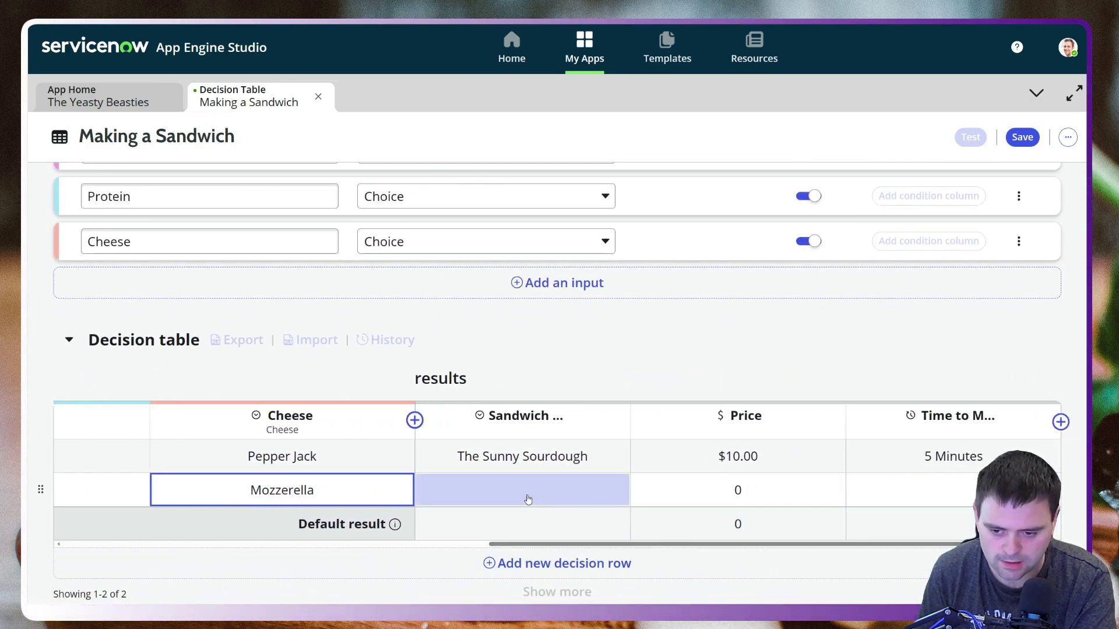
click(528, 500)
click(525, 554)
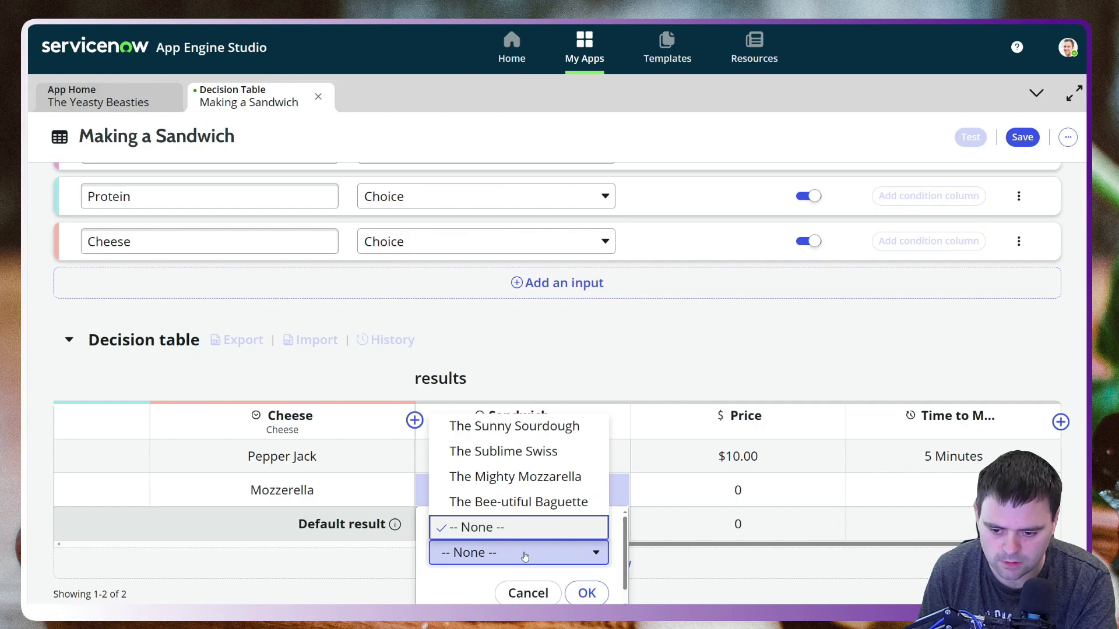
click(515, 477)
click(587, 592)
- Set the Price result in the second decision row to 12.00 USD
click(760, 495)
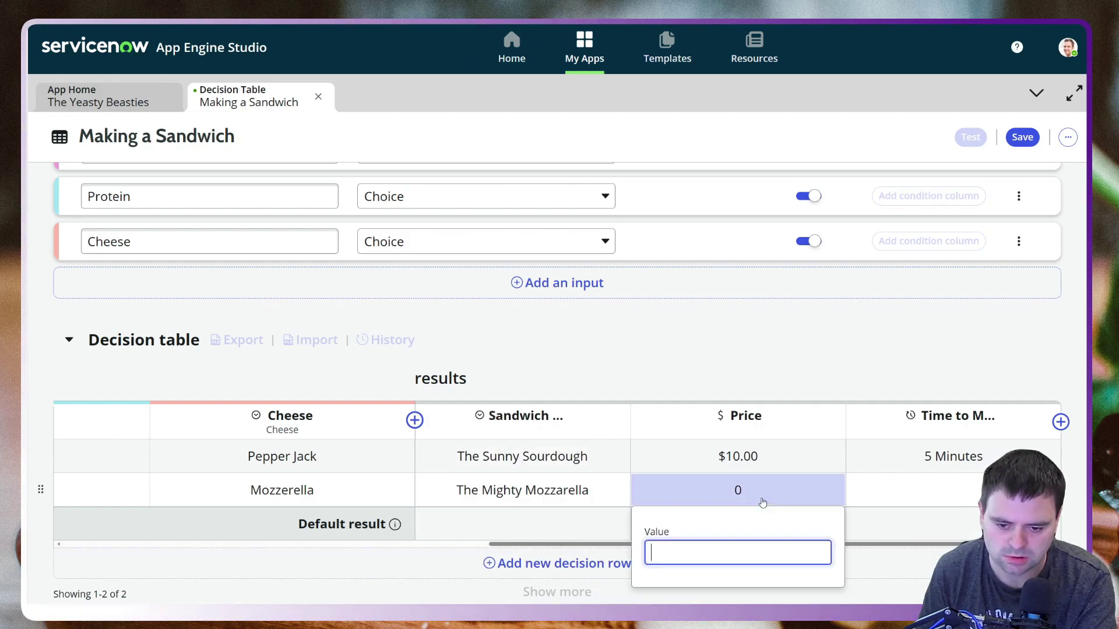
click(709, 557)
click(717, 553)
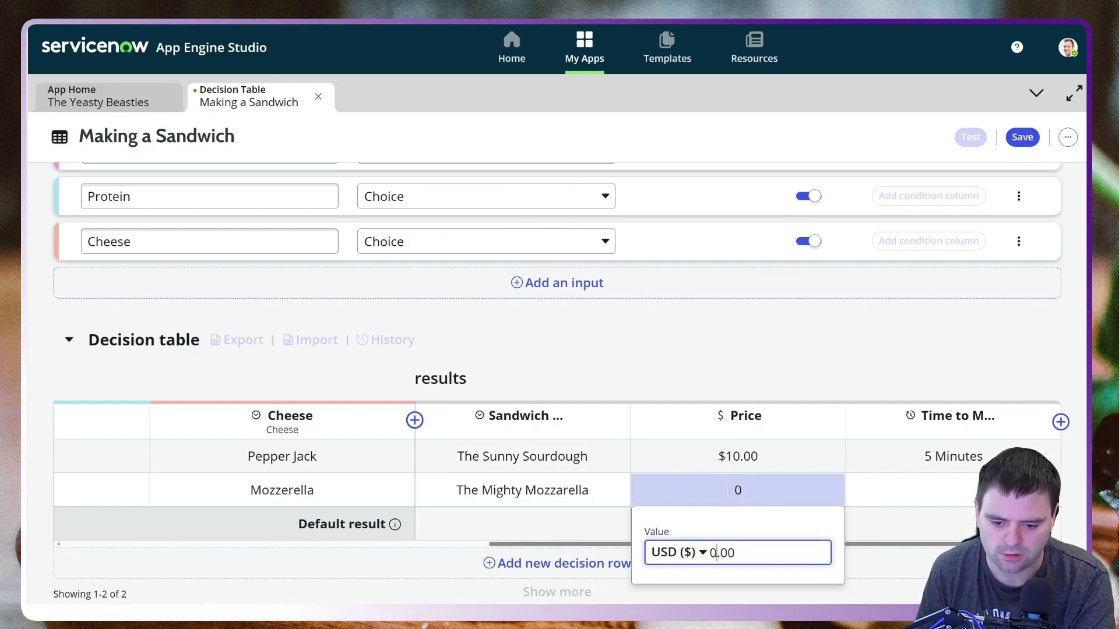
key(BackSpace)
text(12)
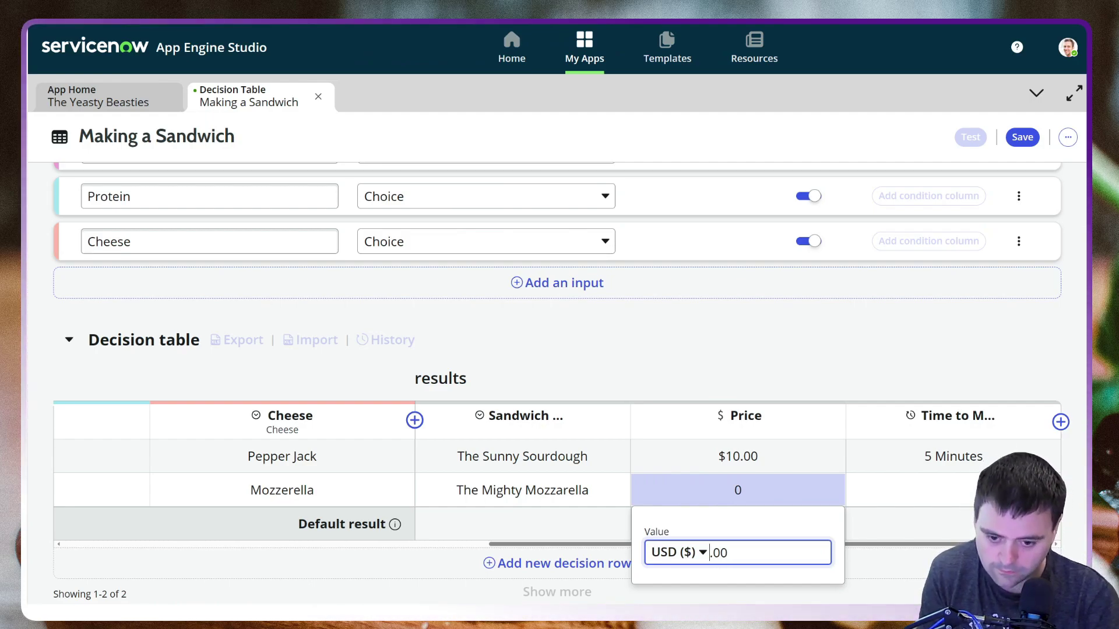
click(915, 345)
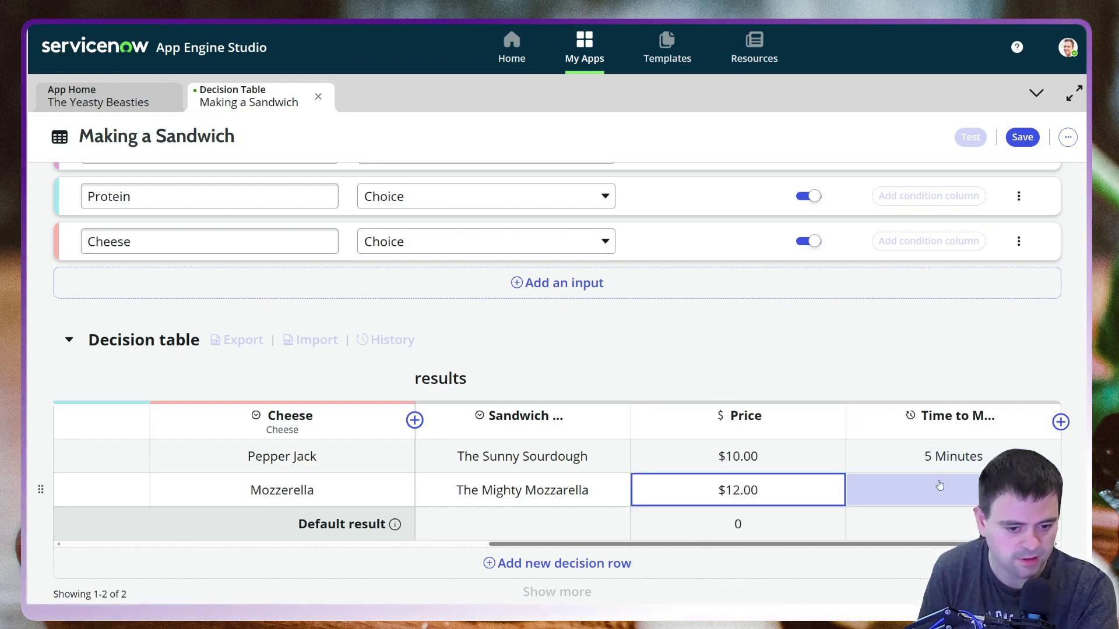
- Set the Time to Make result in the second decision row to 2 minutes
click(958, 495)
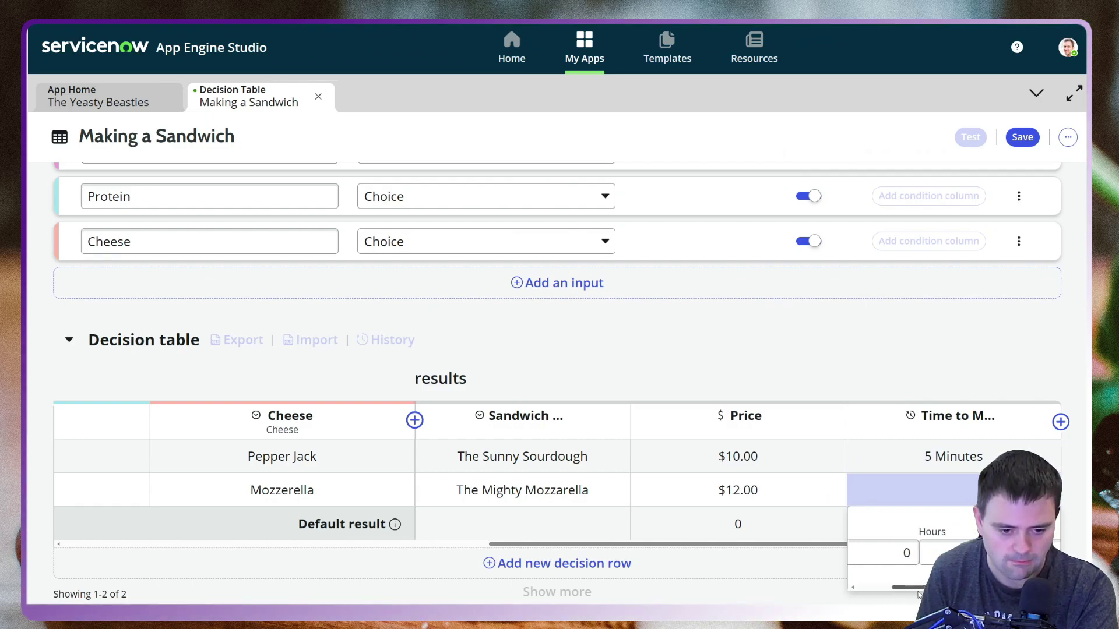
click(907, 554)
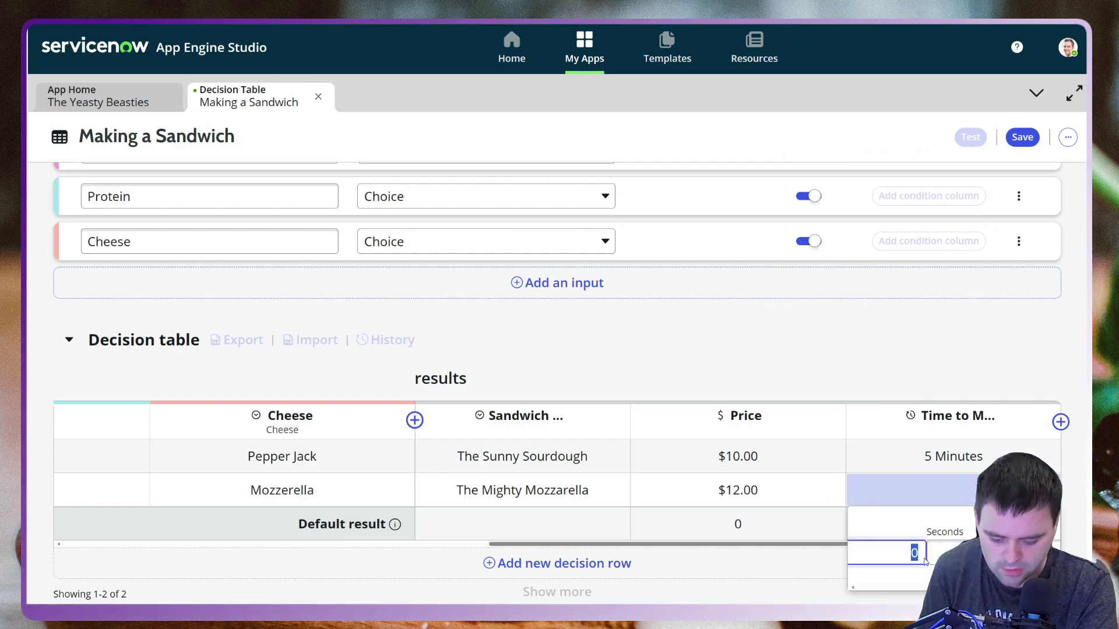
key(Return)
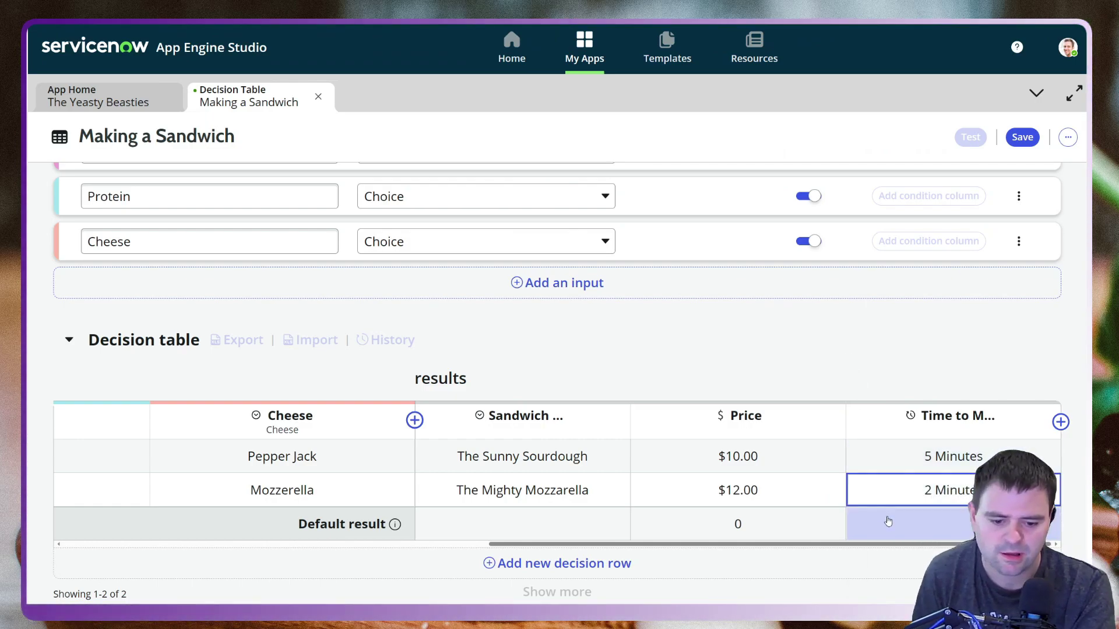
- Save the Making a Sandwich decision table and review the conditions and results of both rows
drag(916, 548, 892, 531)
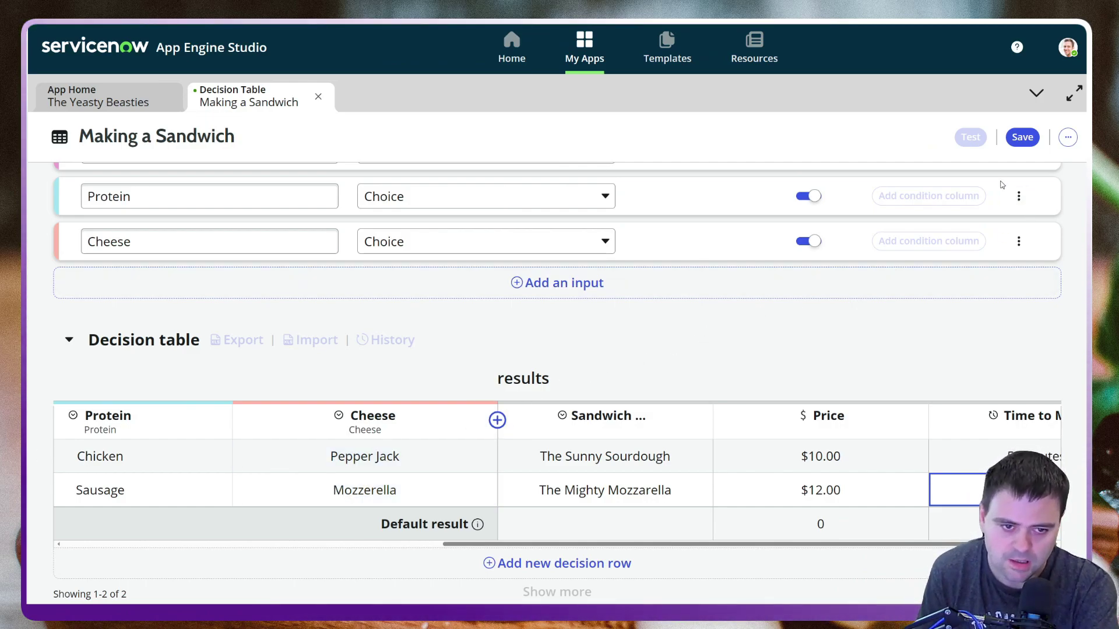
click(1021, 138)
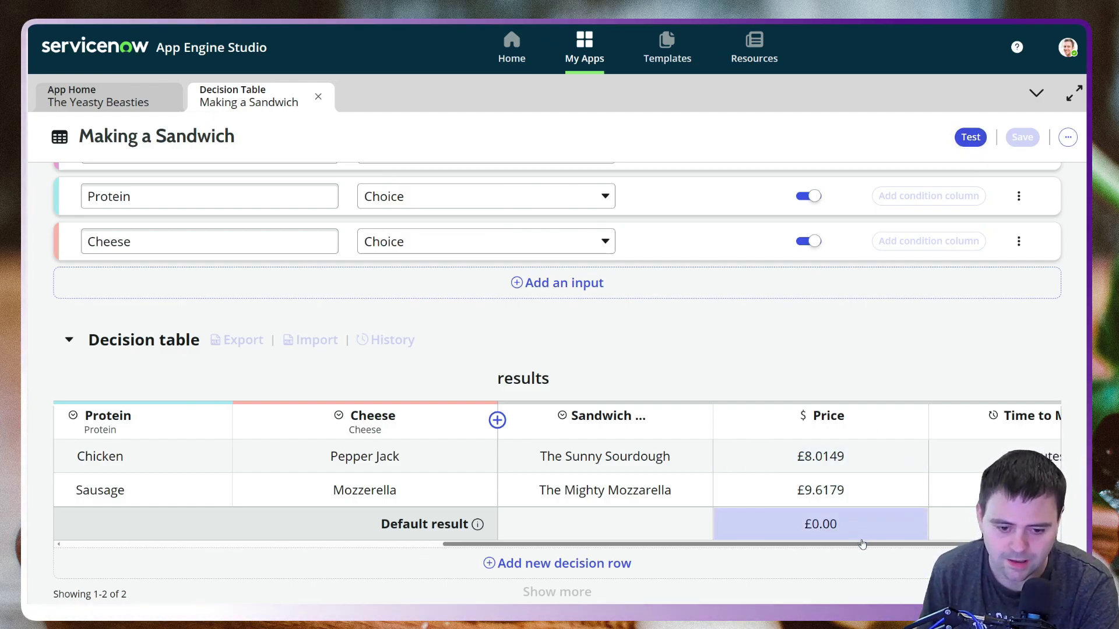
drag(863, 545, 843, 530)
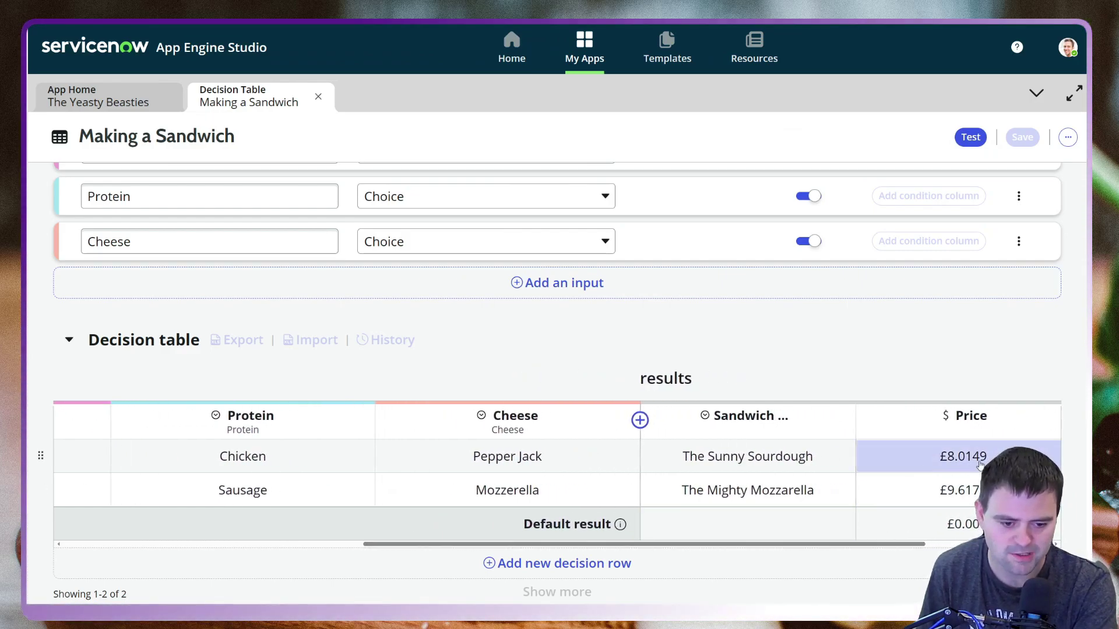
drag(905, 546, 657, 572)
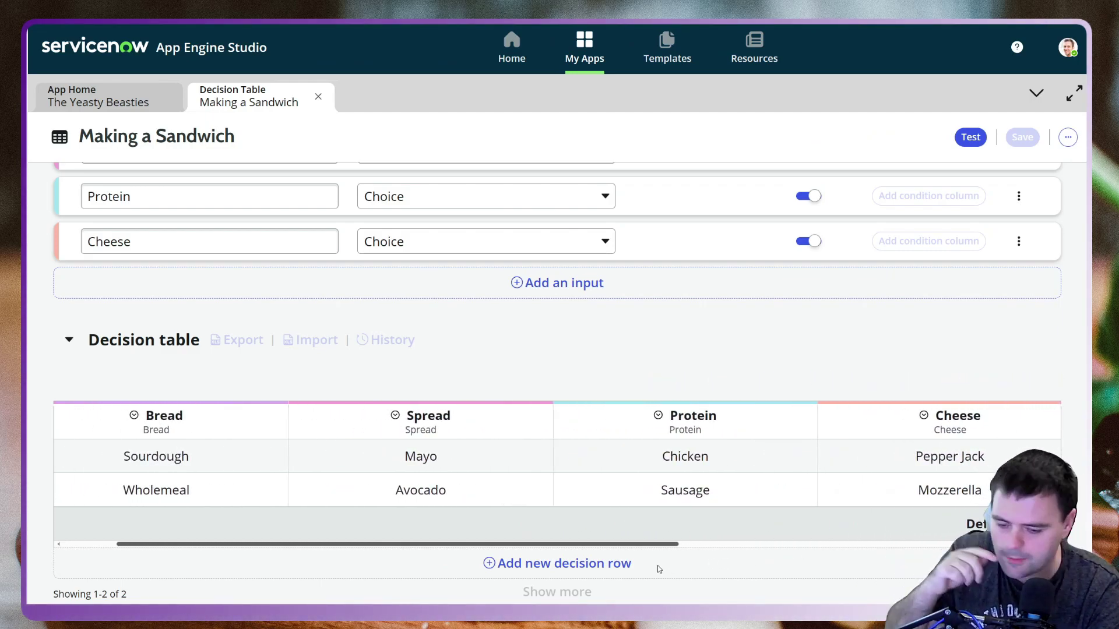
drag(657, 567, 858, 550)
- Set up a test of the decision table with Sourdough bread, Mayo spread, Chicken protein and Pepper Jack cheese
click(970, 137)
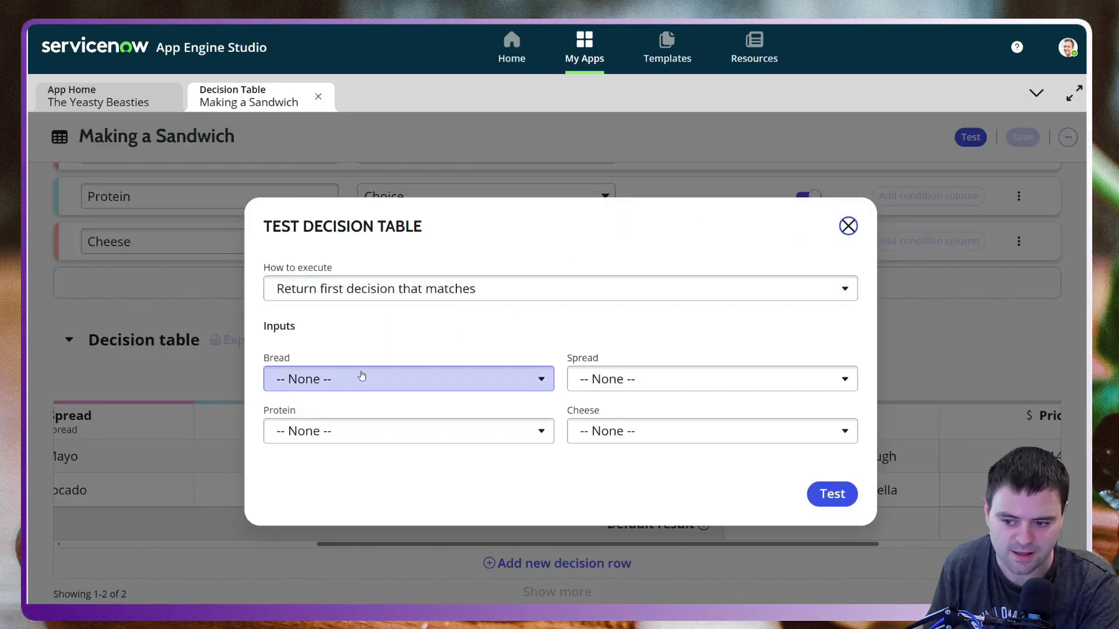
click(449, 377)
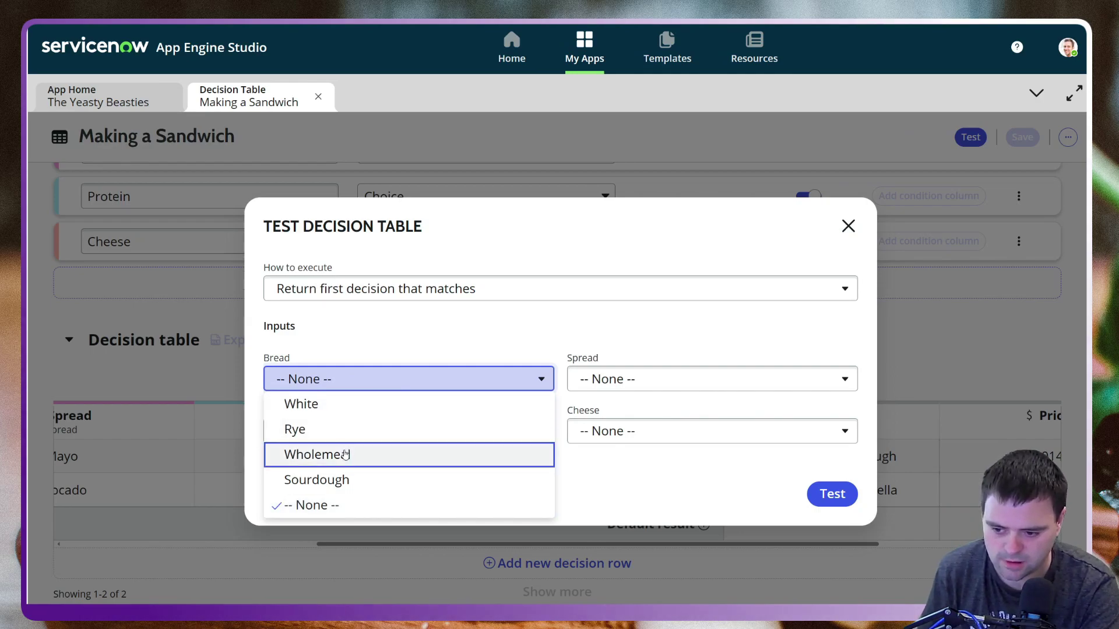
click(349, 480)
click(630, 379)
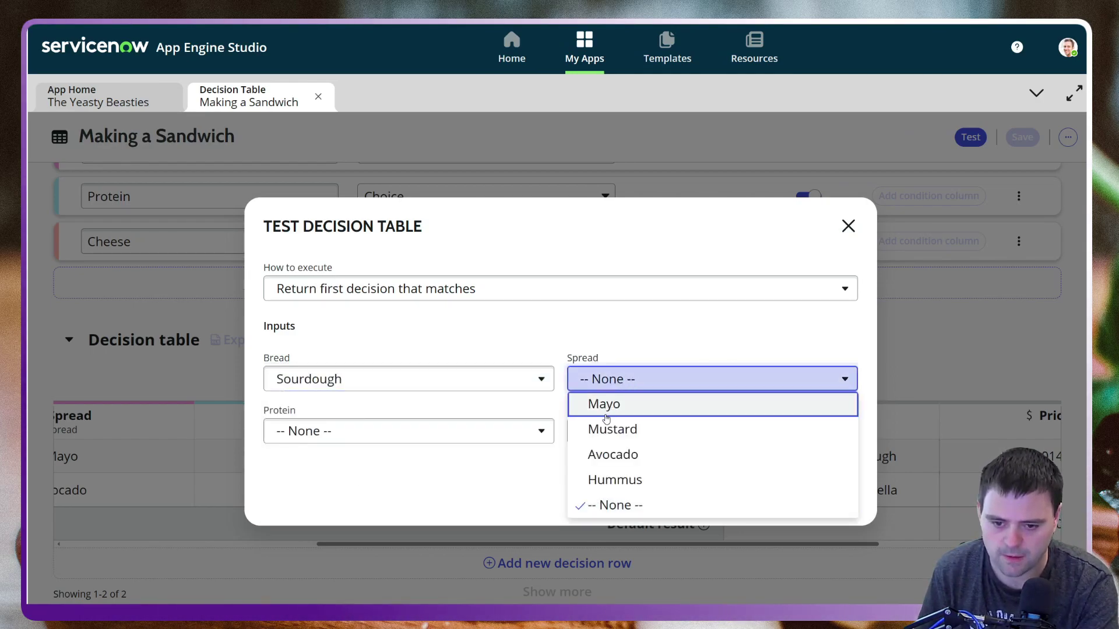
click(606, 402)
click(426, 440)
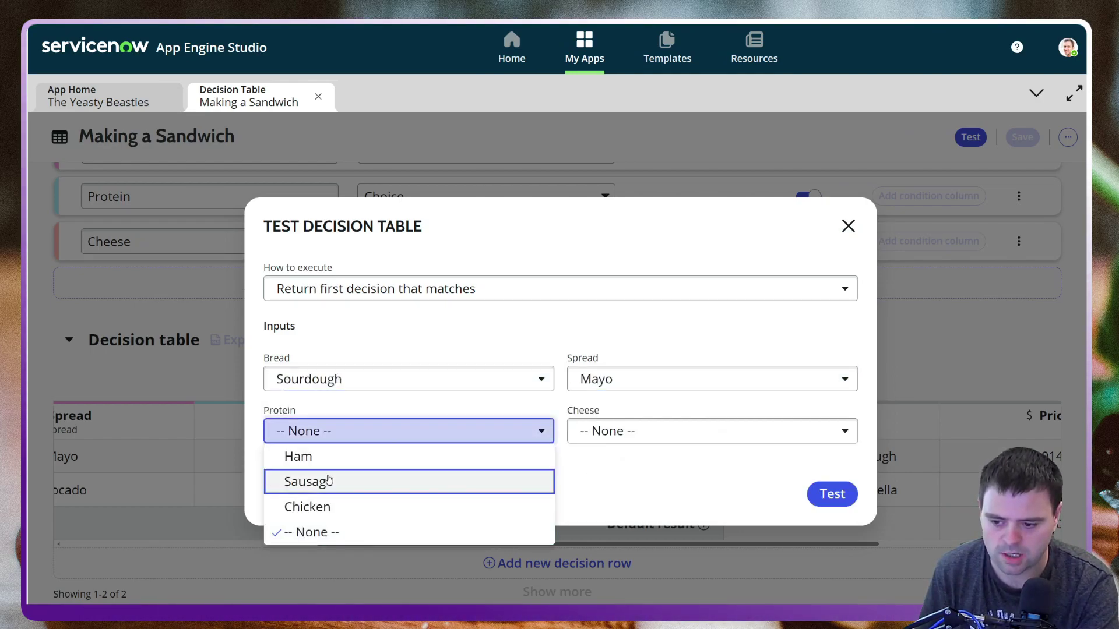
click(338, 505)
click(632, 431)
click(622, 532)
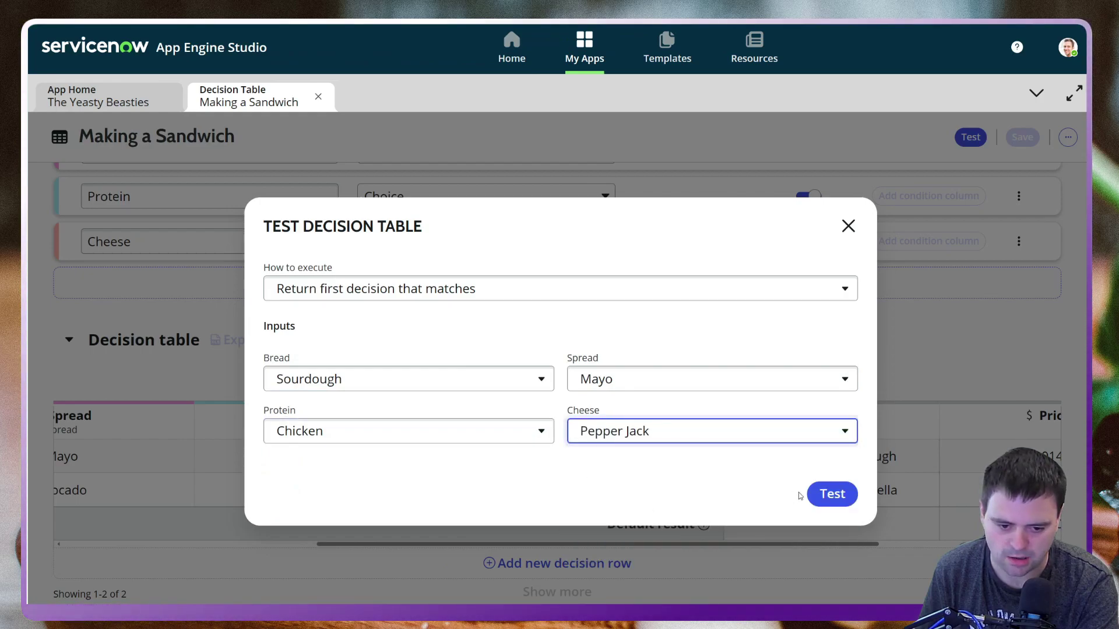
- Run the decision table test, review the returned Sandwich Name, Price and Time to Make, and close the test
click(816, 493)
scroll(659, 378, down, 3)
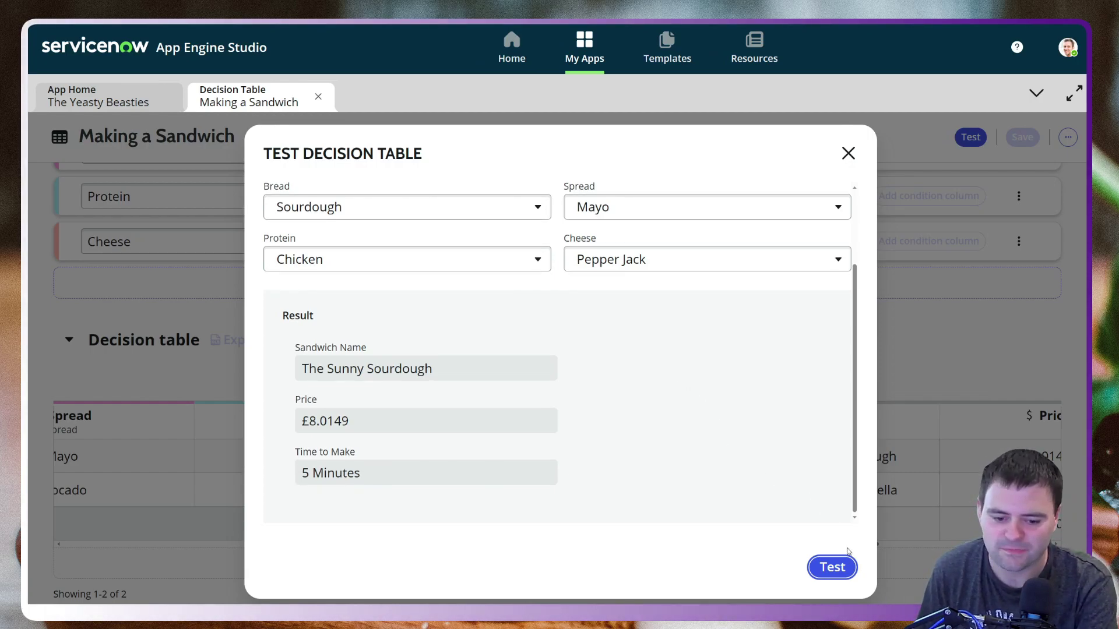
click(848, 153)
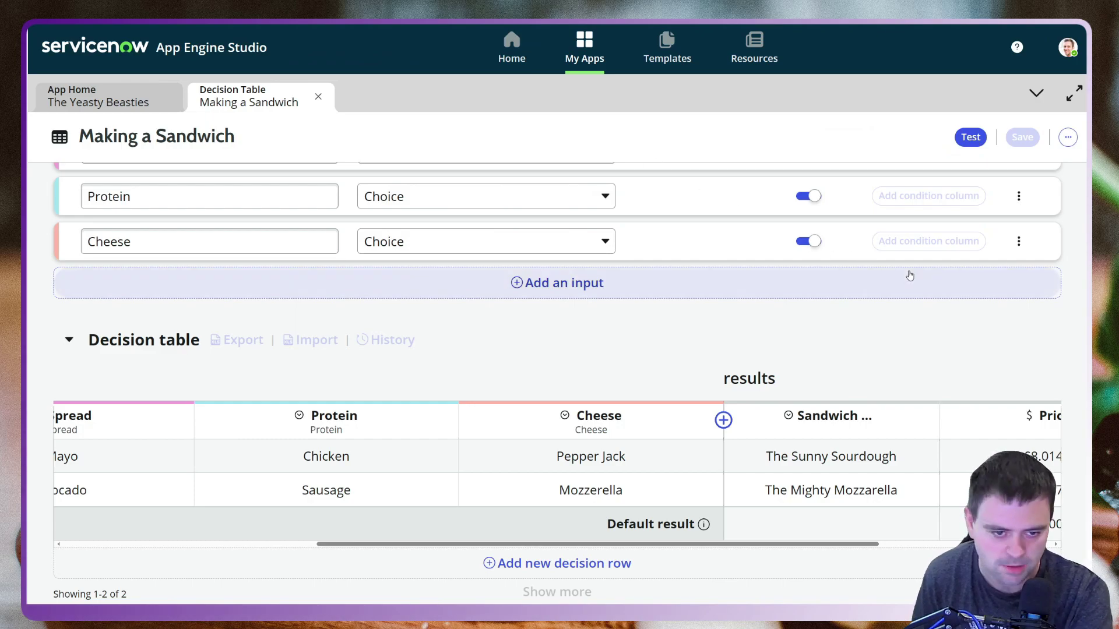
- Enable draft authoring in the properties of the Making a Sandwich decision table
scroll(768, 228, up, 3)
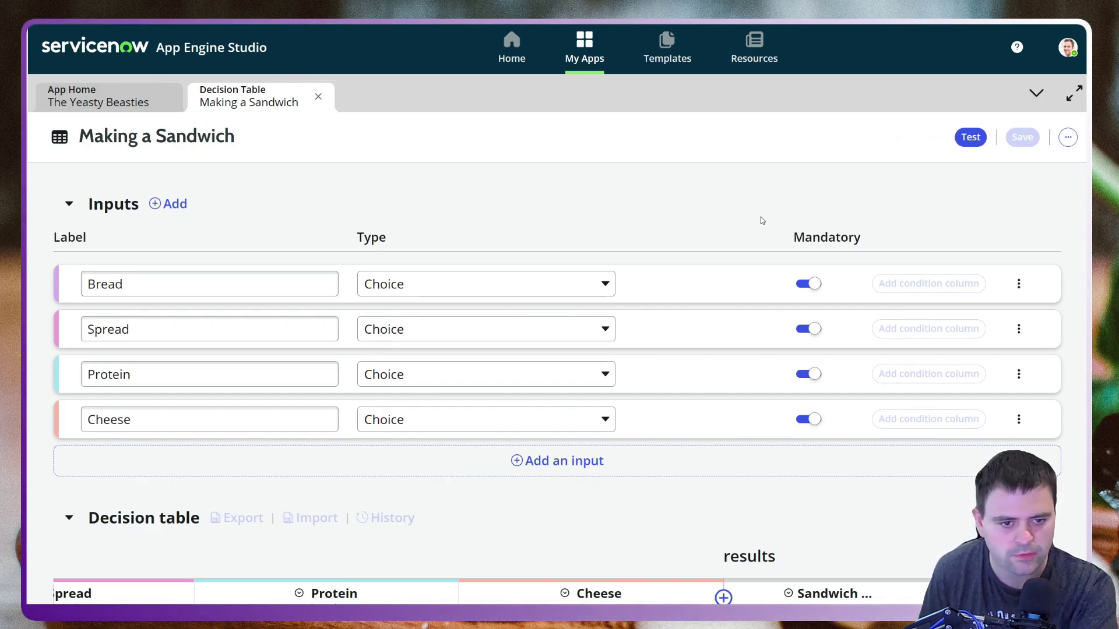
click(1070, 139)
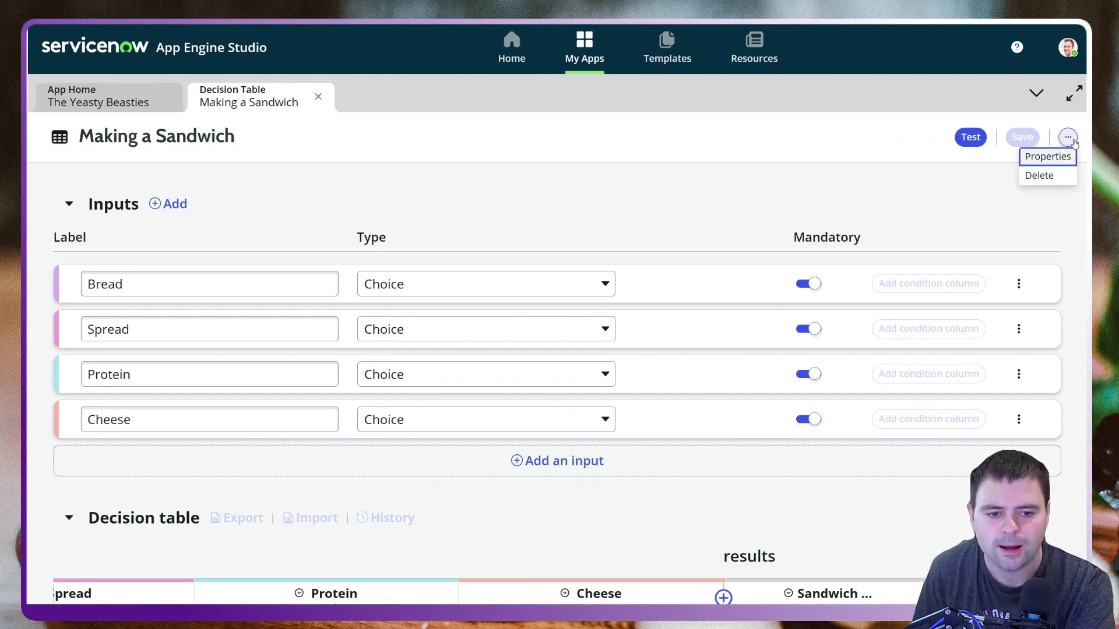
click(1071, 159)
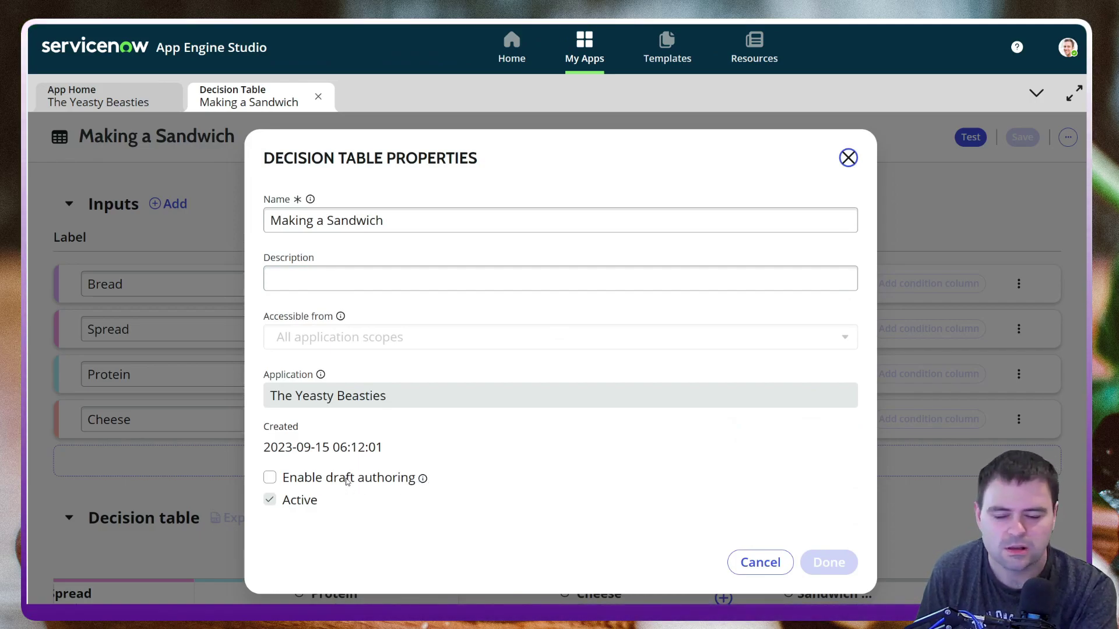
click(349, 479)
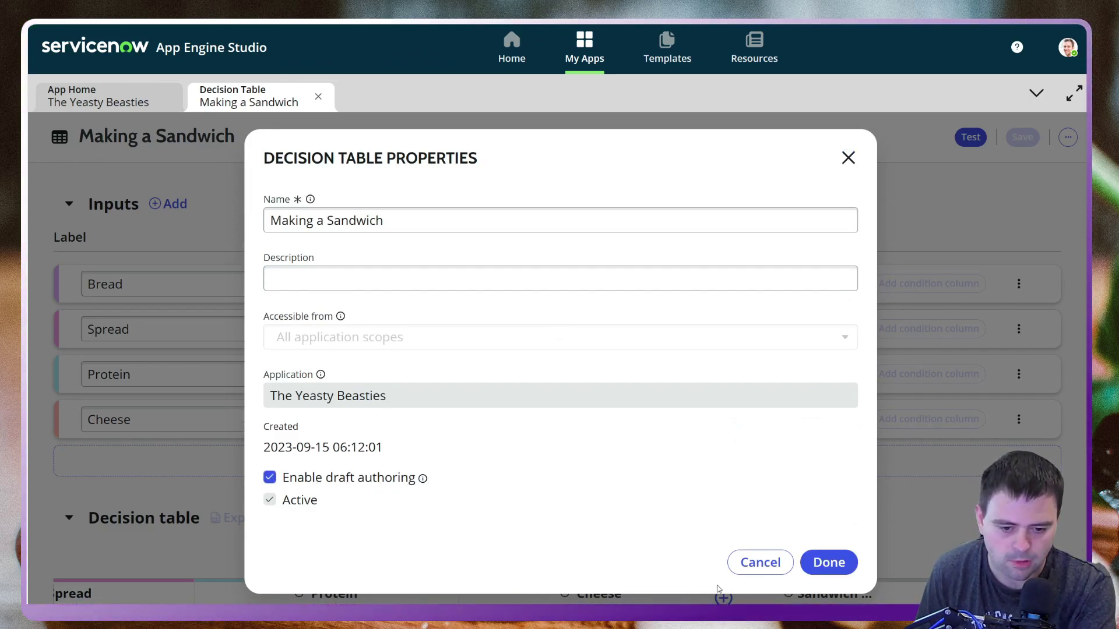
click(829, 562)
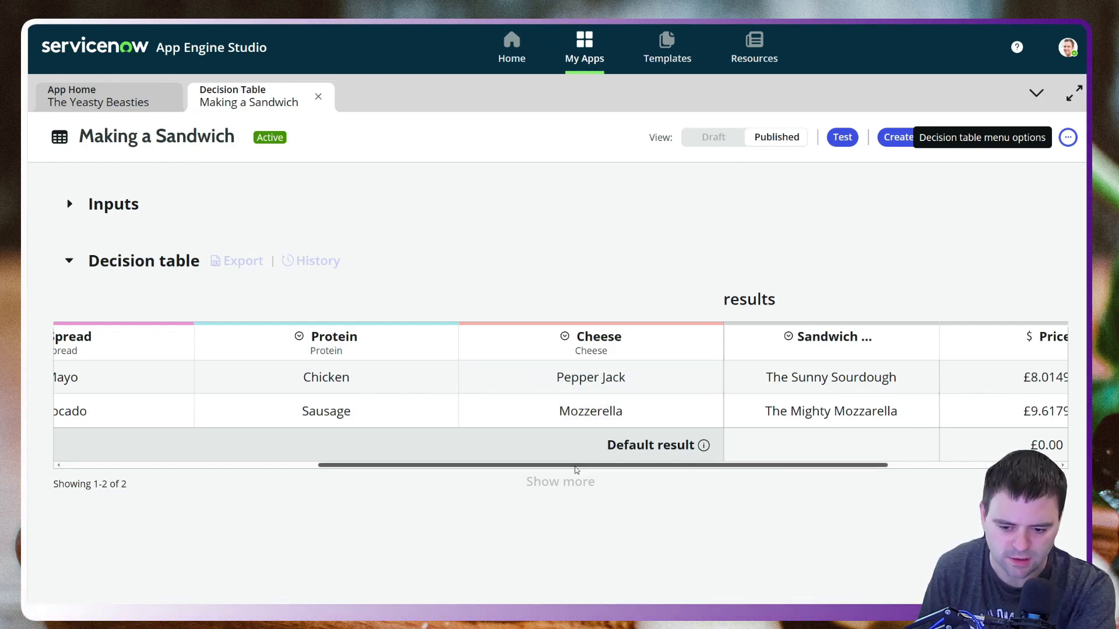
- Review the published version's conditions and inputs, including the Bread choice settings, and create a draft of the table
drag(574, 471, 308, 458)
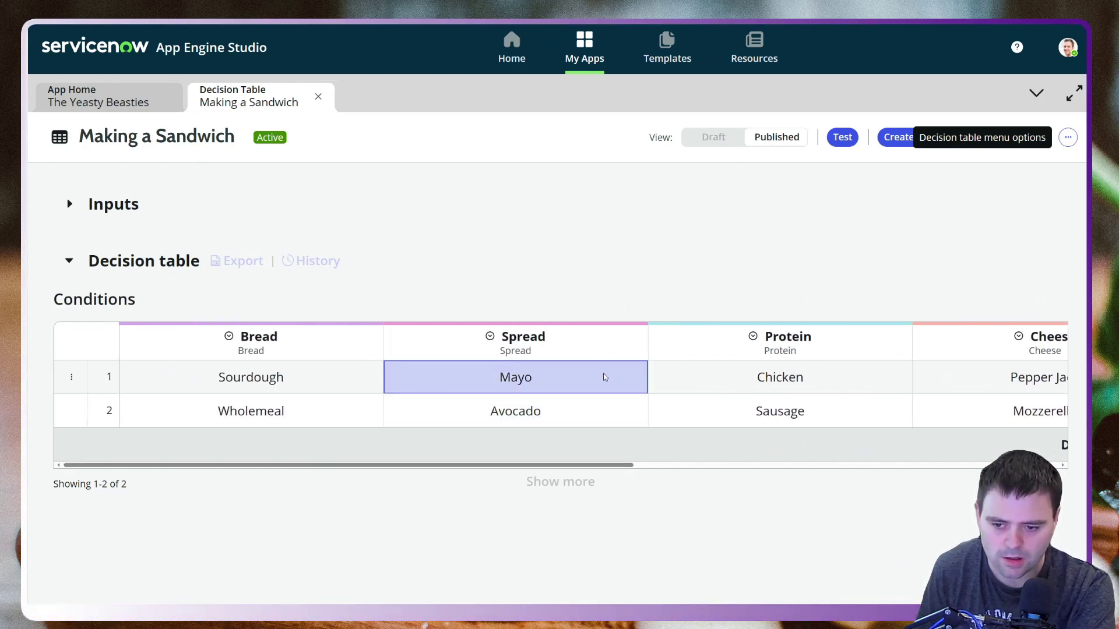
click(81, 204)
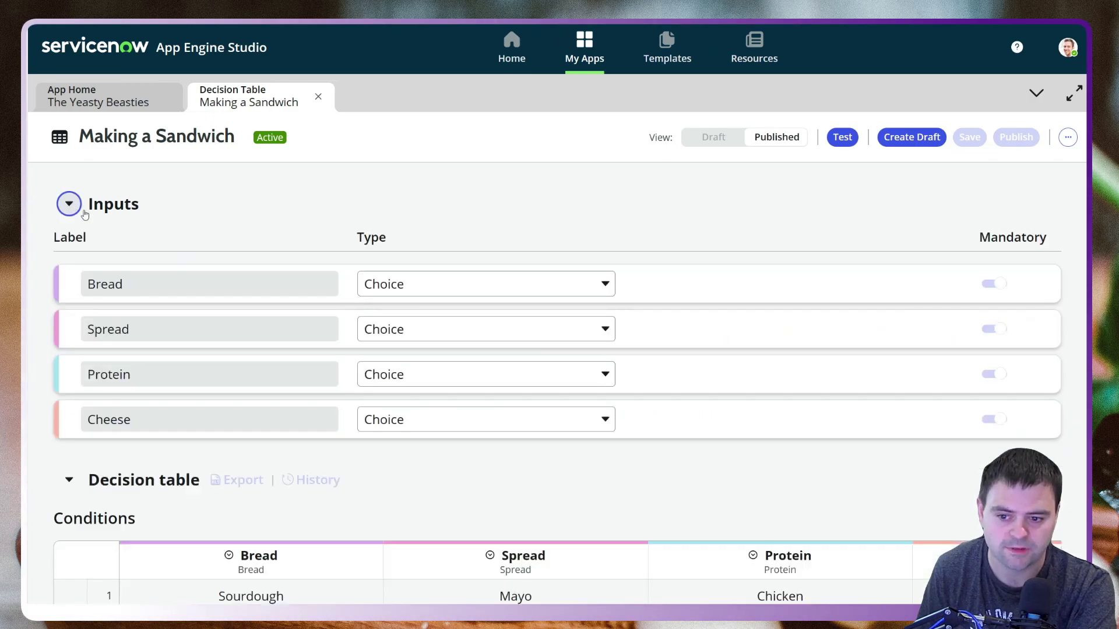
click(552, 293)
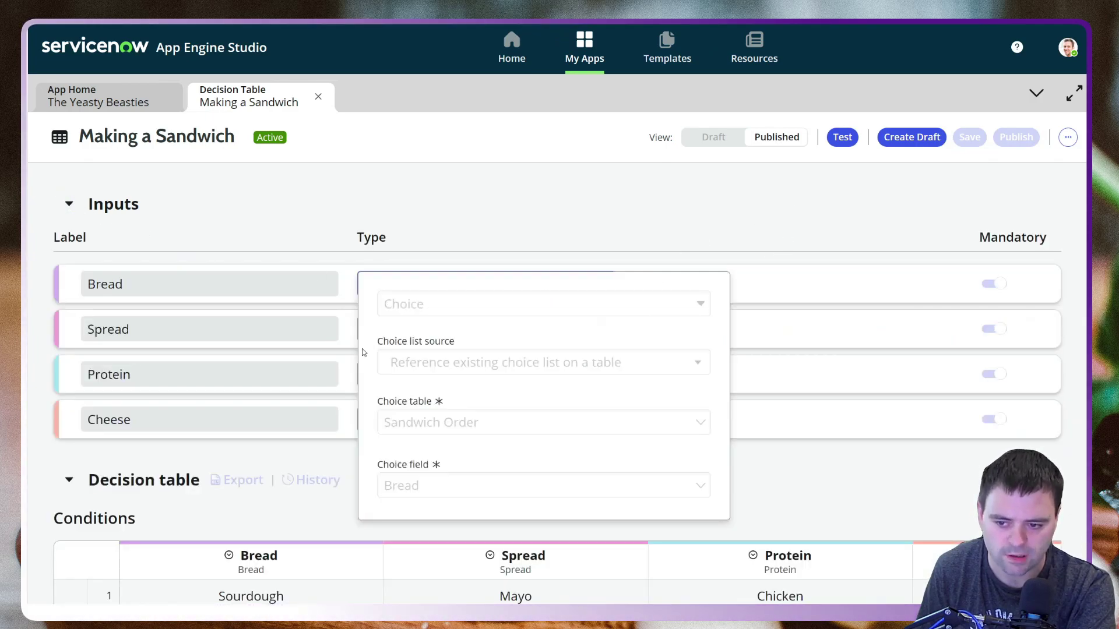
click(517, 227)
scroll(830, 313, down, 2)
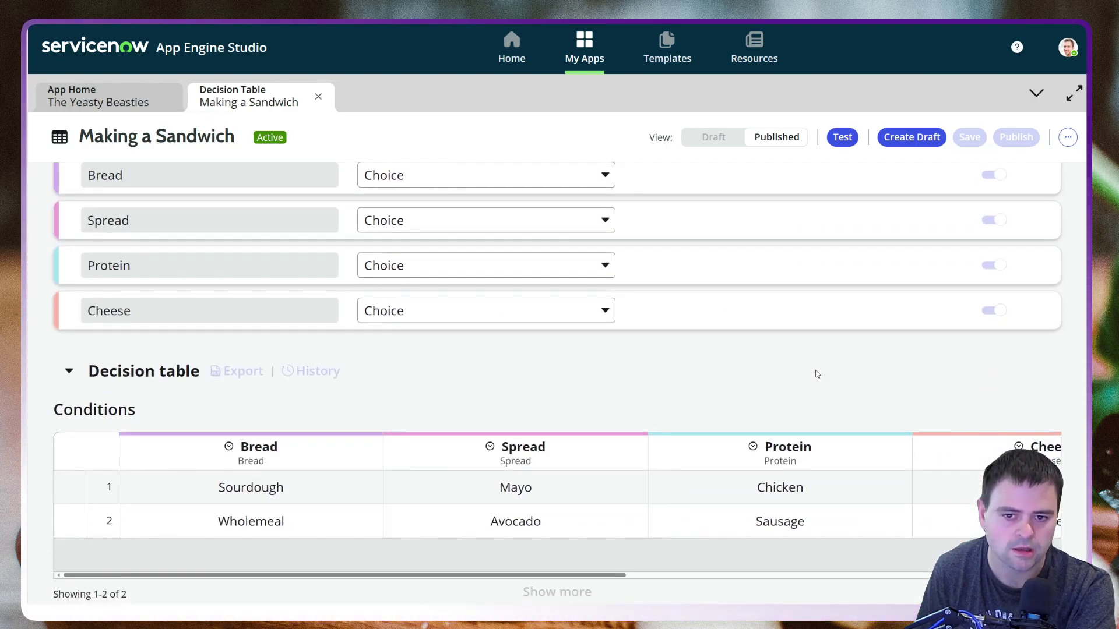
scroll(816, 373, up, 2)
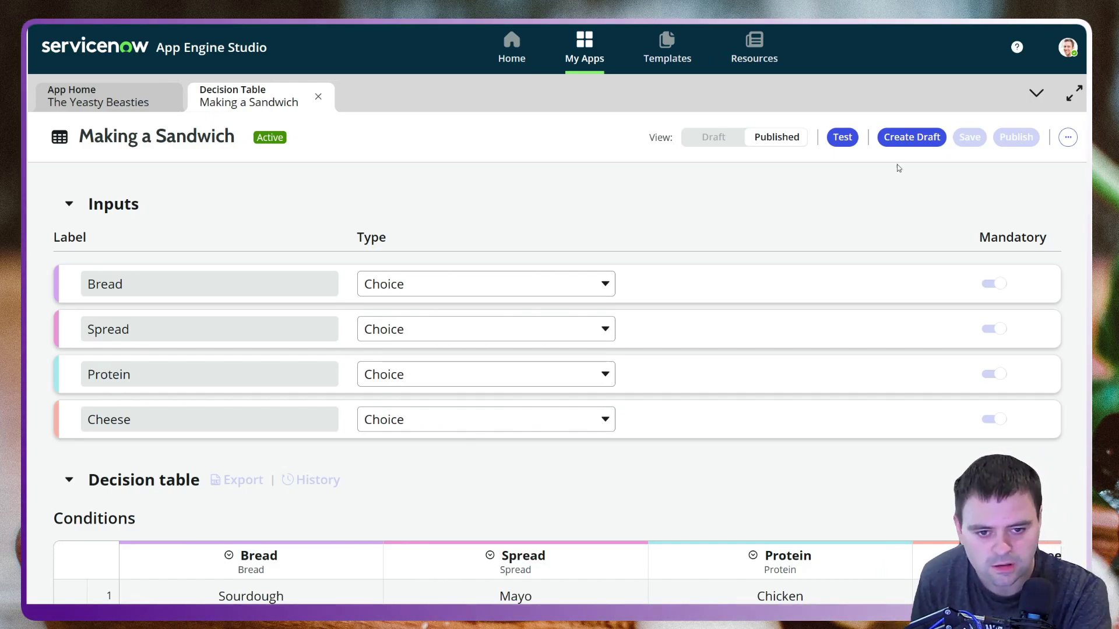
click(913, 143)
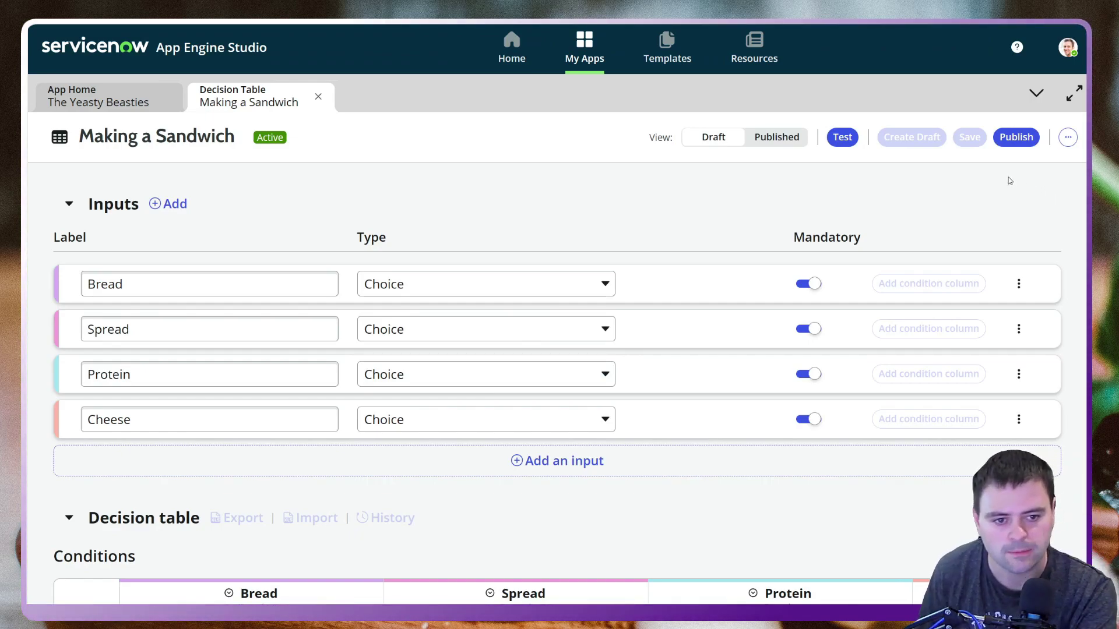
- Disable draft authoring in the decision table's properties
click(1068, 137)
click(1047, 156)
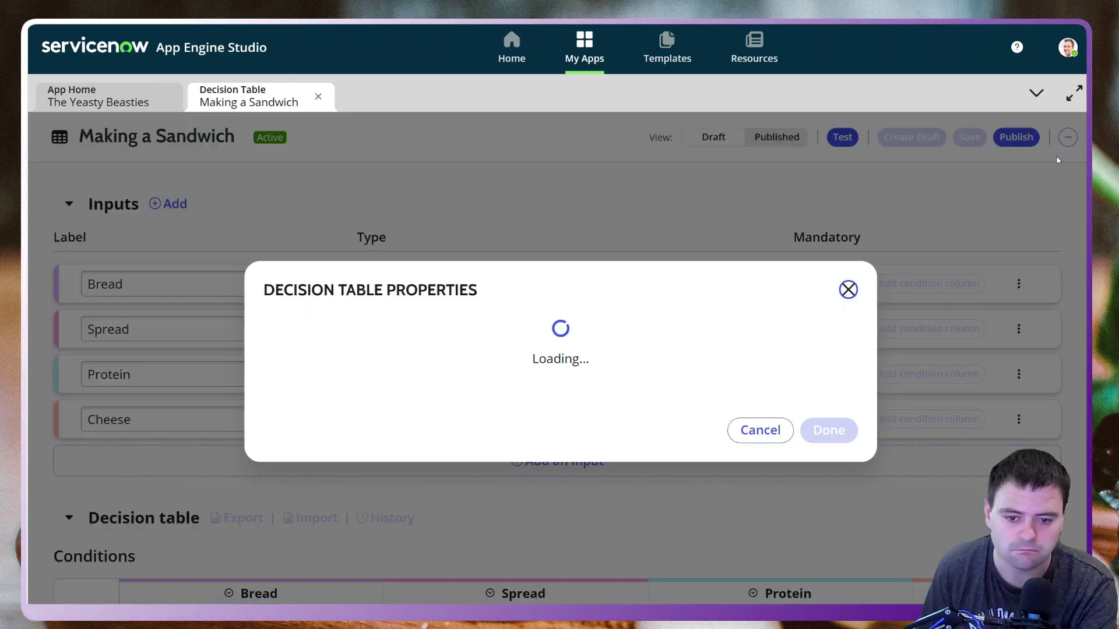
scroll(377, 463, down, 1)
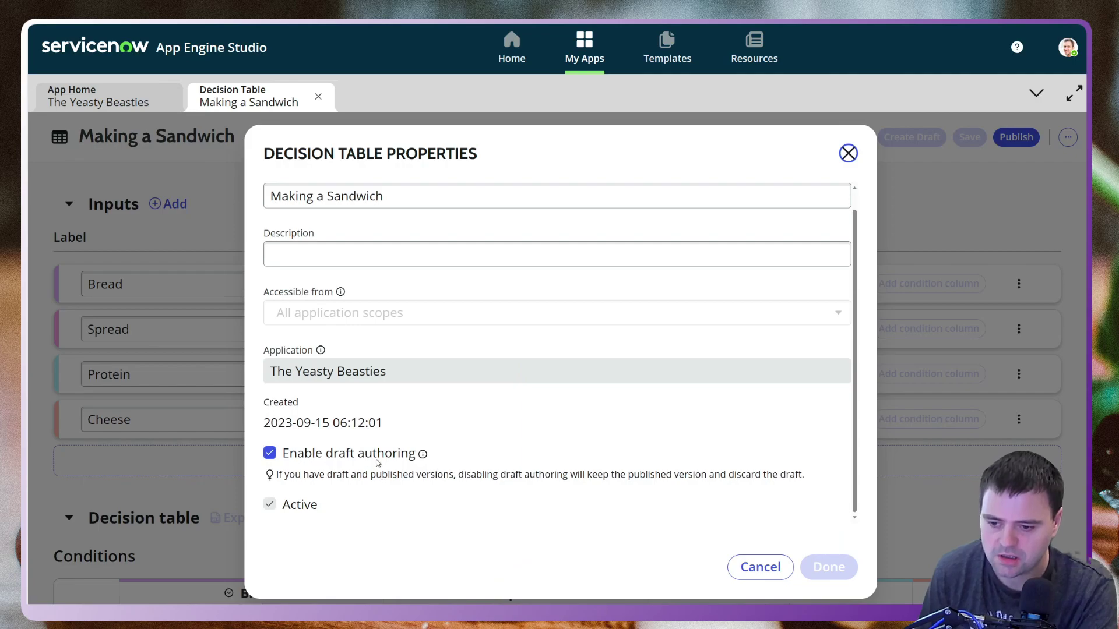
click(281, 453)
click(829, 567)
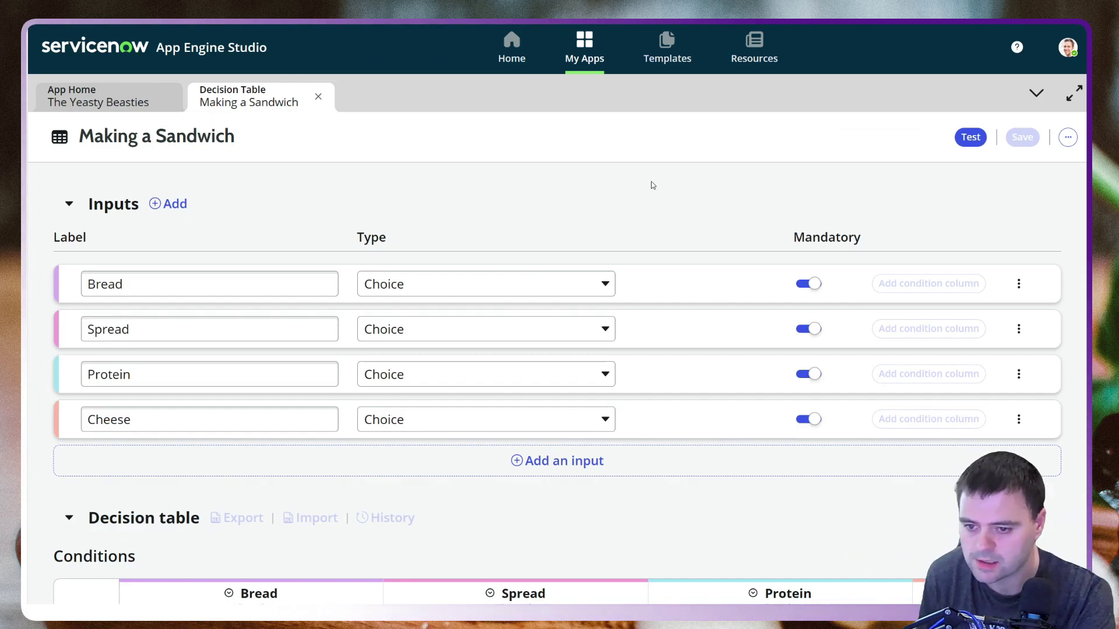
- Close the Making a Sandwich decision table and start adding a flow to the app's logic and automation
click(318, 97)
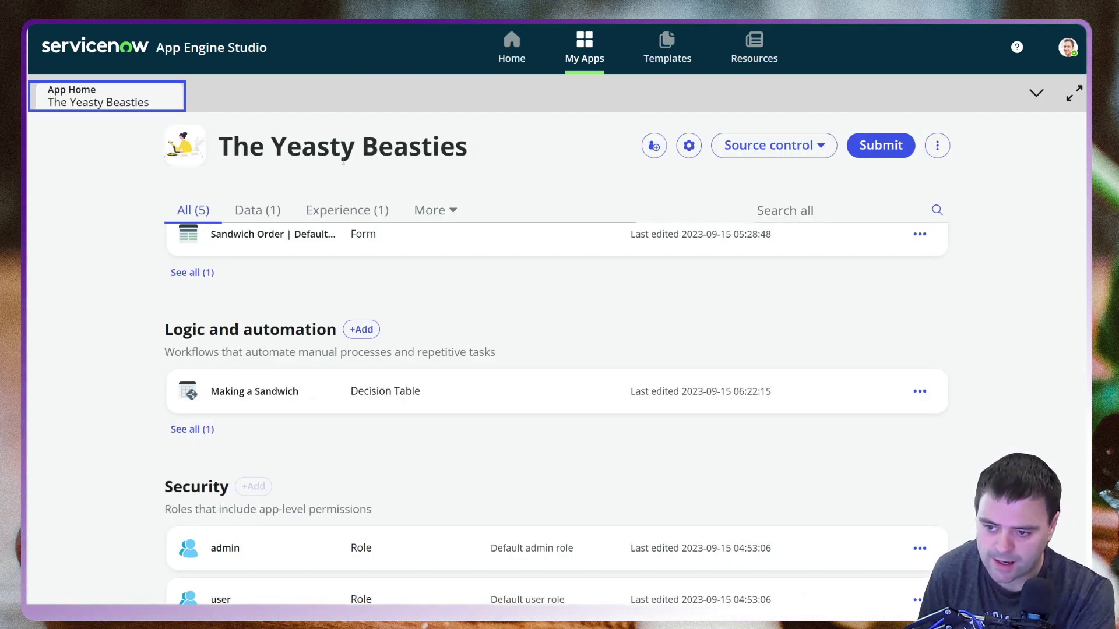
click(361, 330)
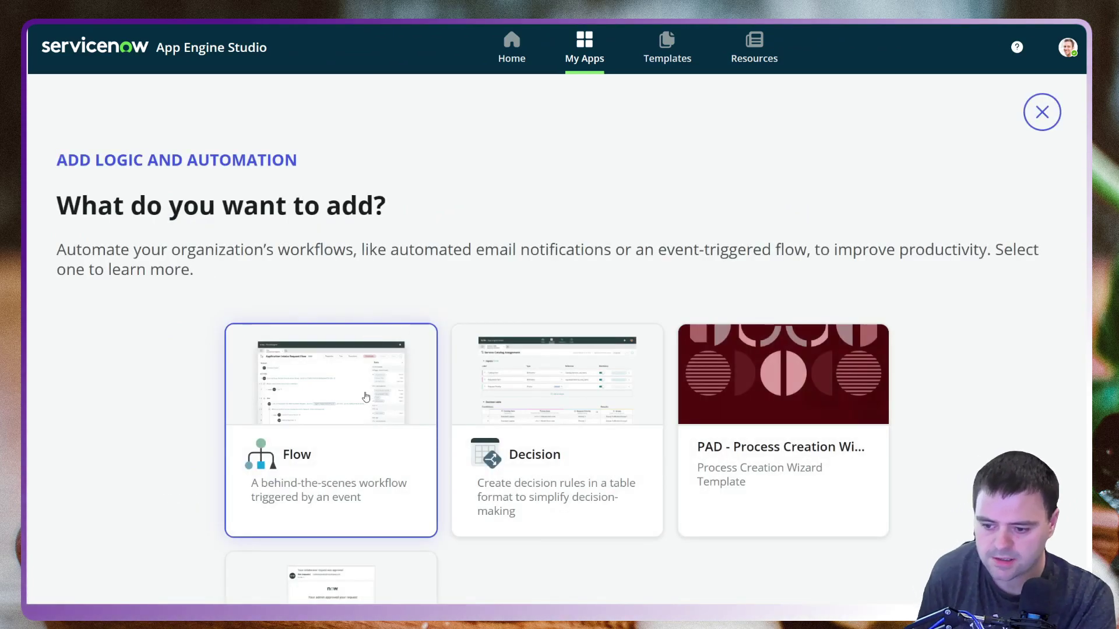
click(366, 396)
click(376, 412)
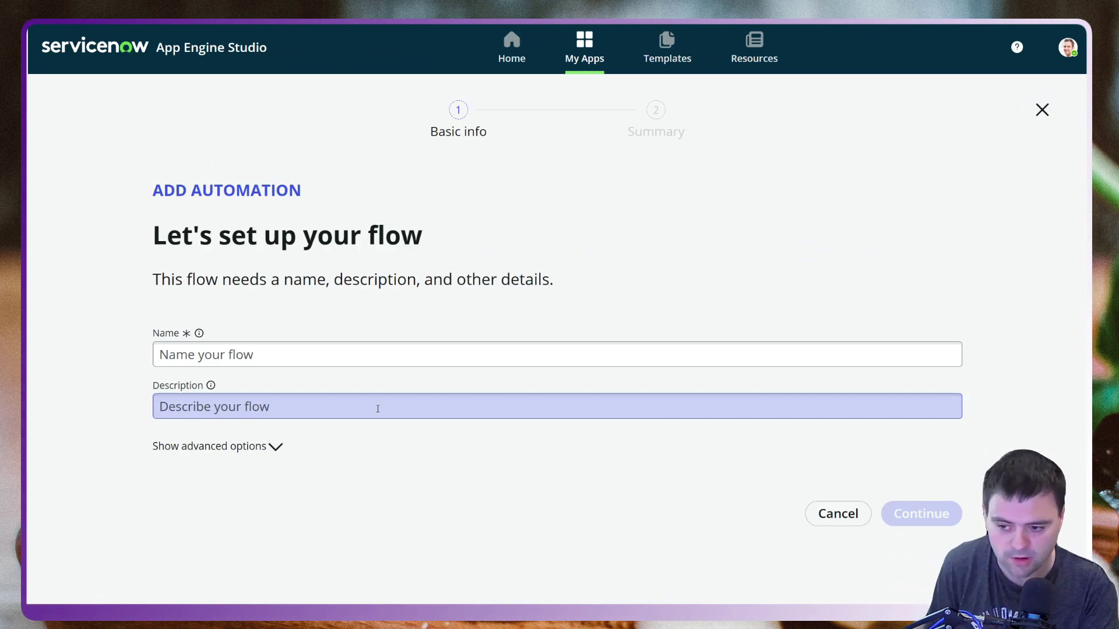
- Create the flow with the name Sandwich Order and open it for editing
click(468, 351)
text(Sand)
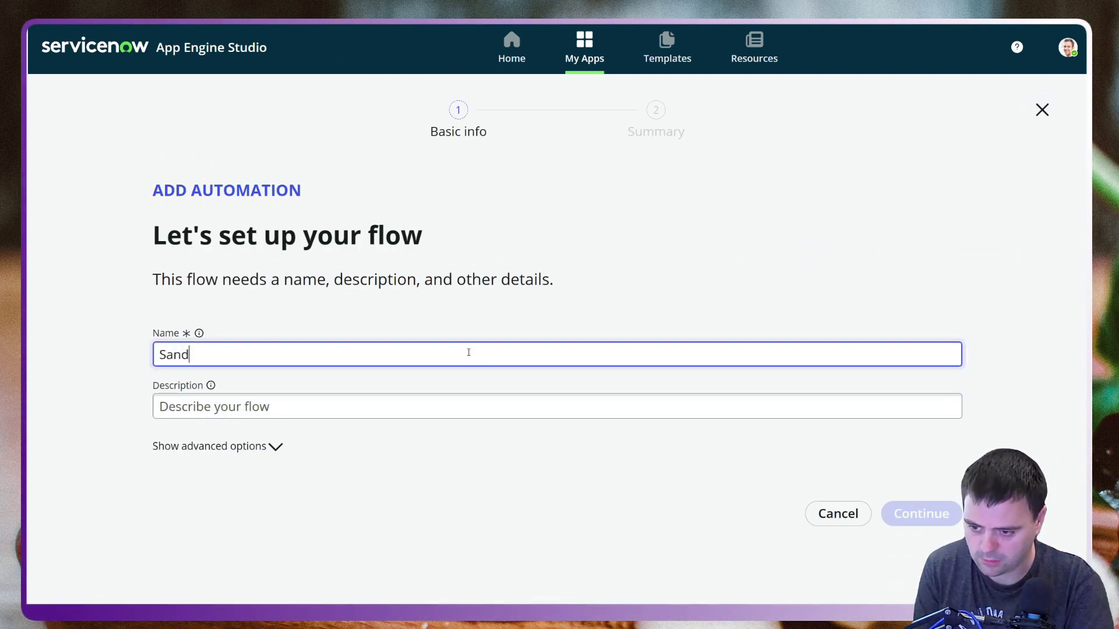
text(wich Ord)
key(Tab)
key(Tab)
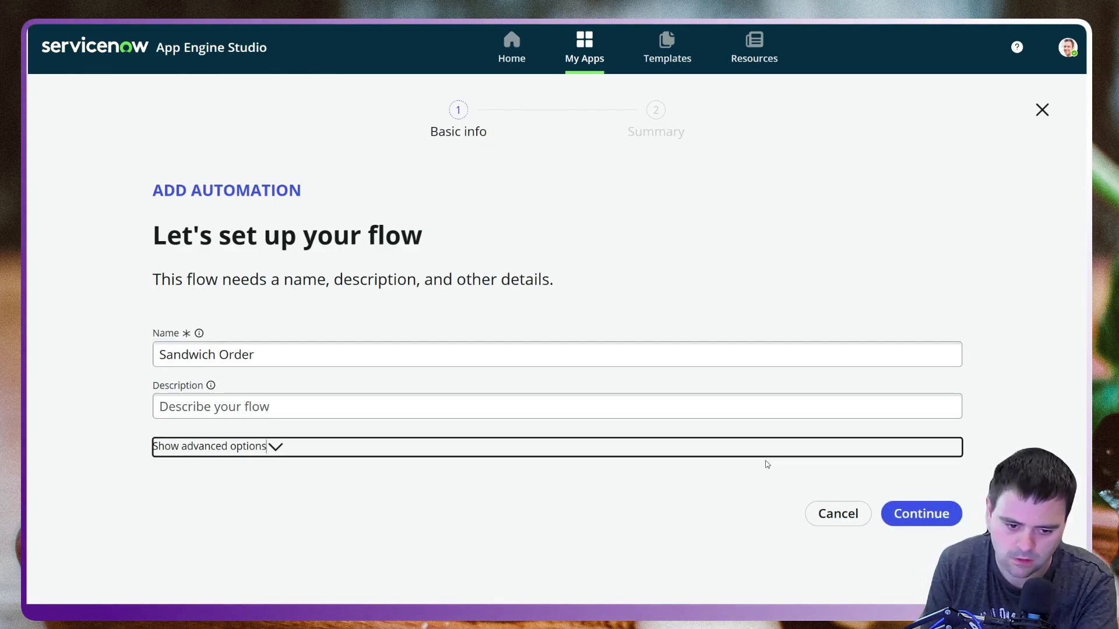
click(939, 510)
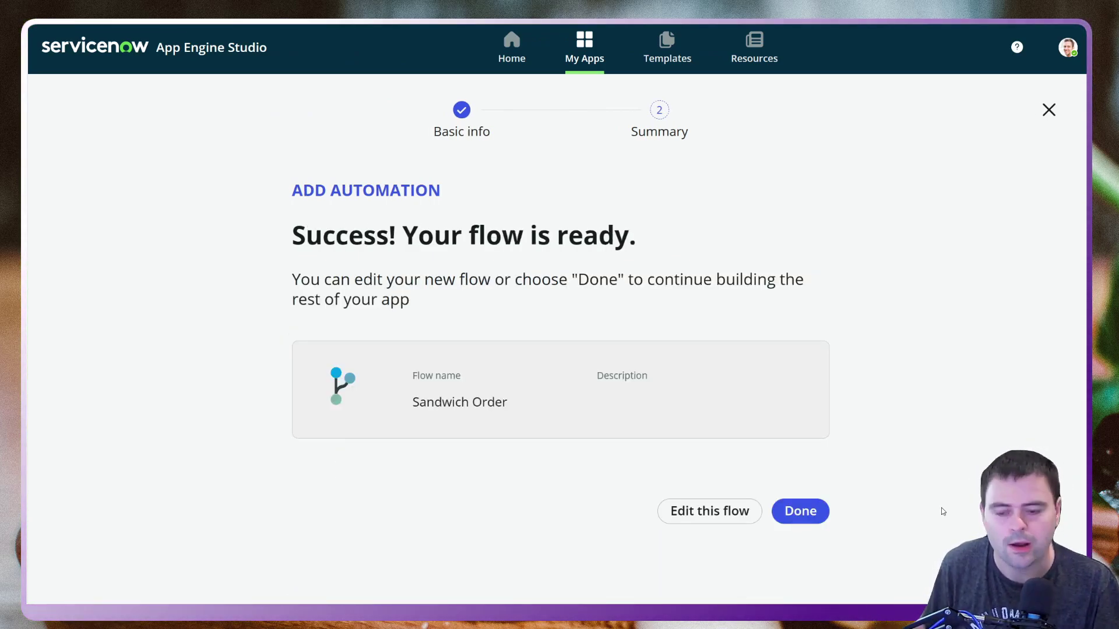
click(730, 513)
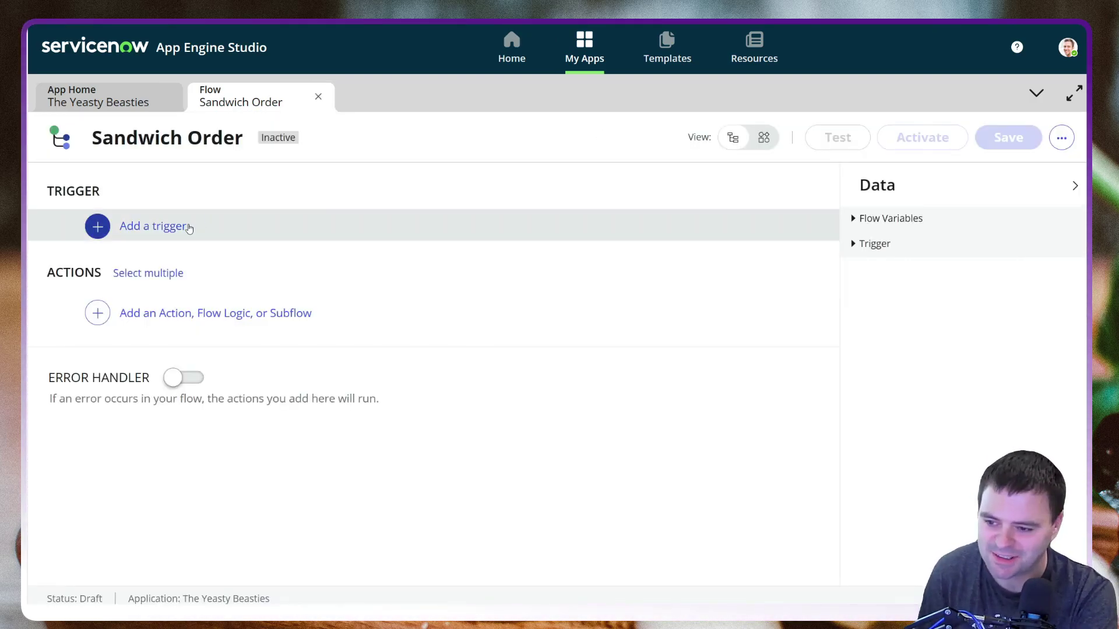
- Add a record Updated trigger to the flow, using the Sandwich Order table
click(155, 228)
click(264, 359)
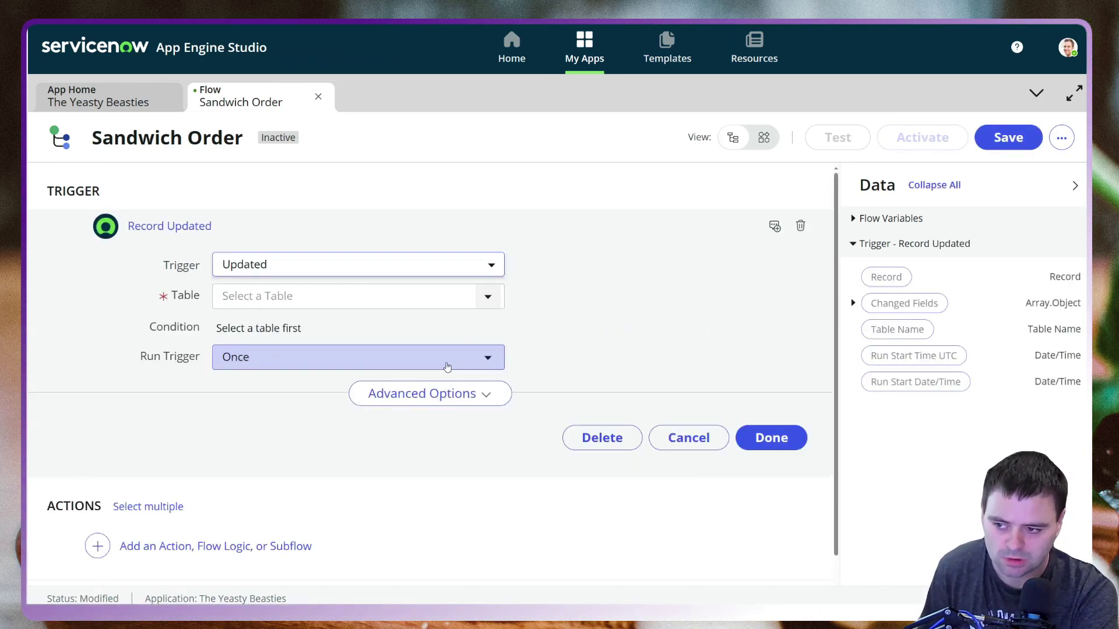
click(276, 299)
text(ord)
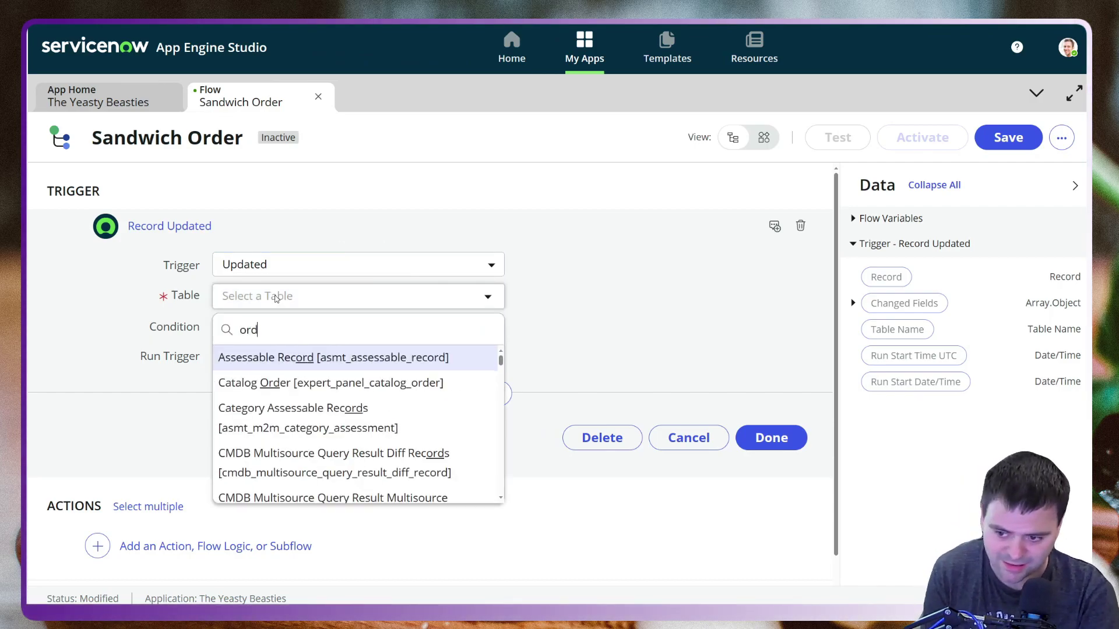
key(BackSpace)
key(BackSpace)
key(BackSpace)
text(sand)
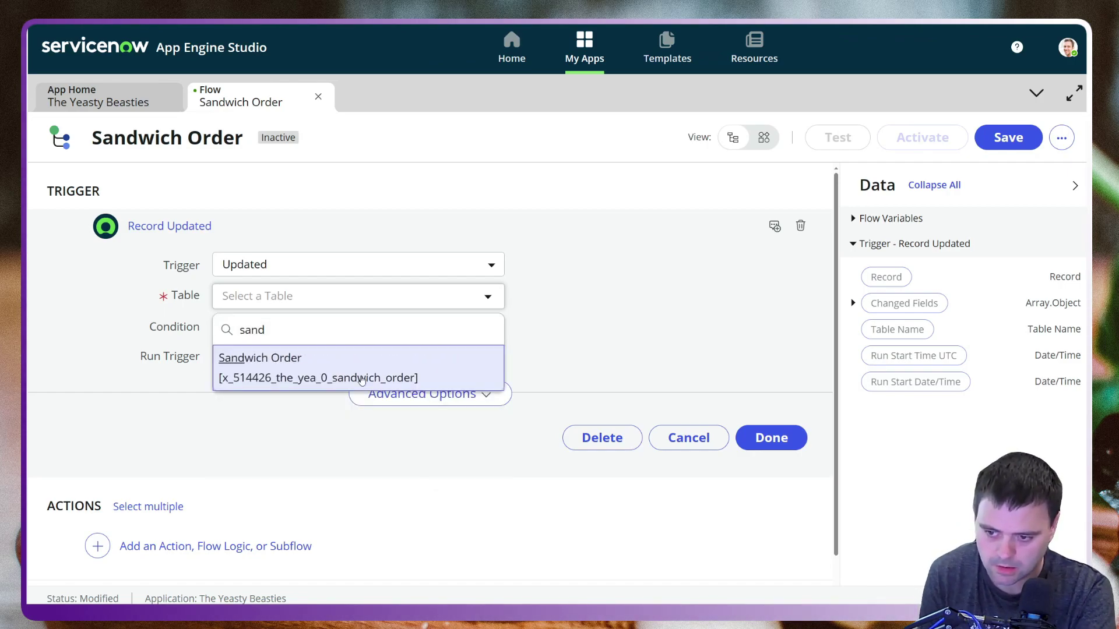
key(Return)
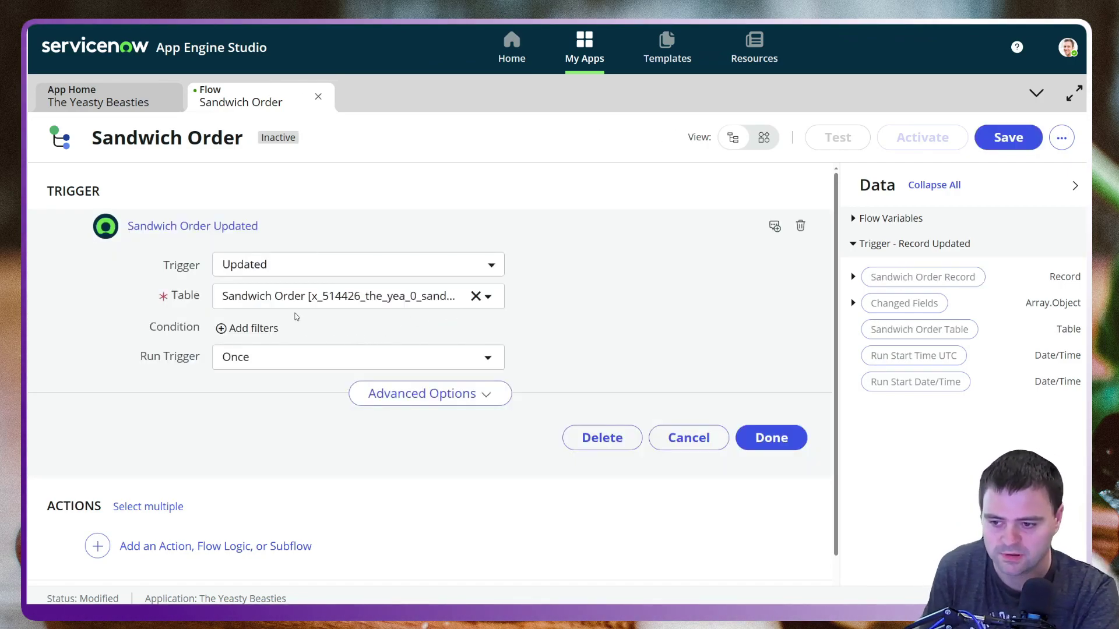
- Add the trigger condition State is Work in Progress
click(221, 328)
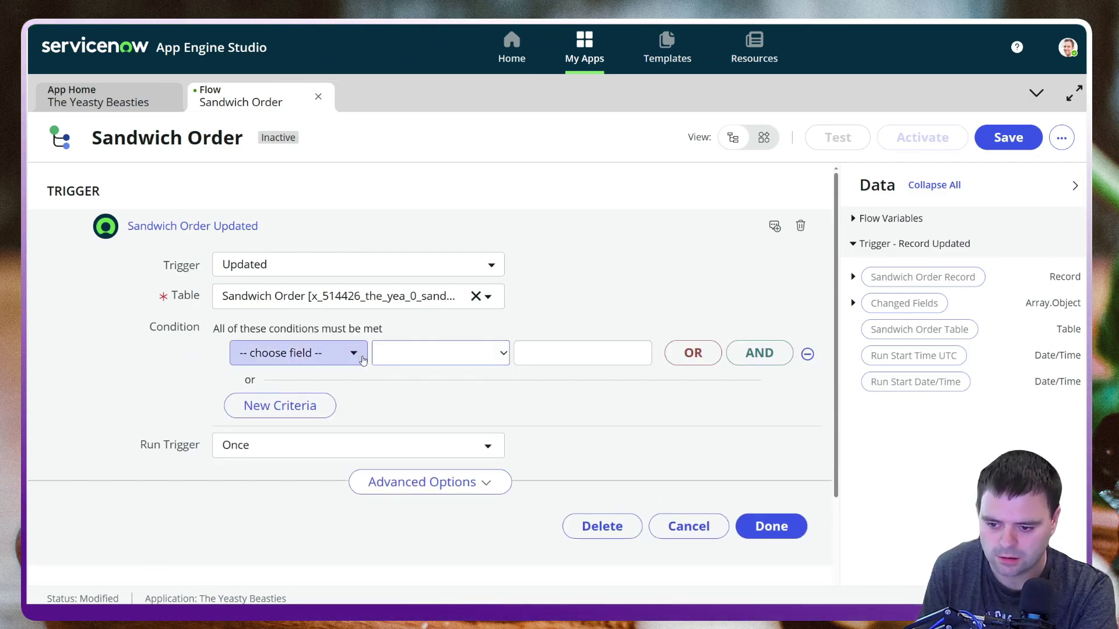
click(363, 360)
text(state)
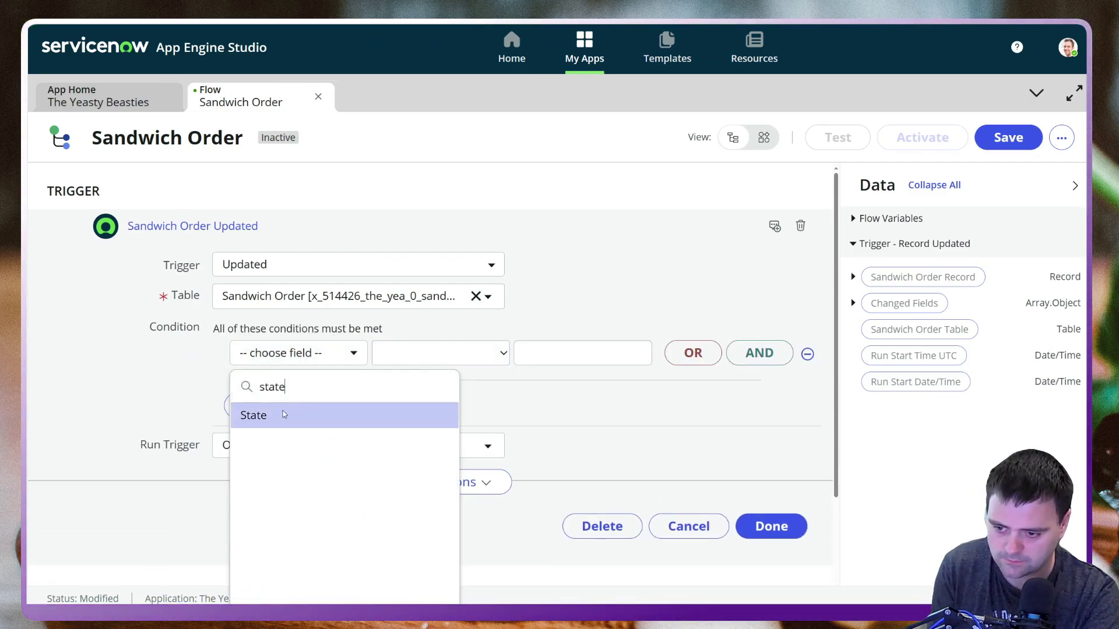
click(285, 414)
click(572, 356)
click(590, 379)
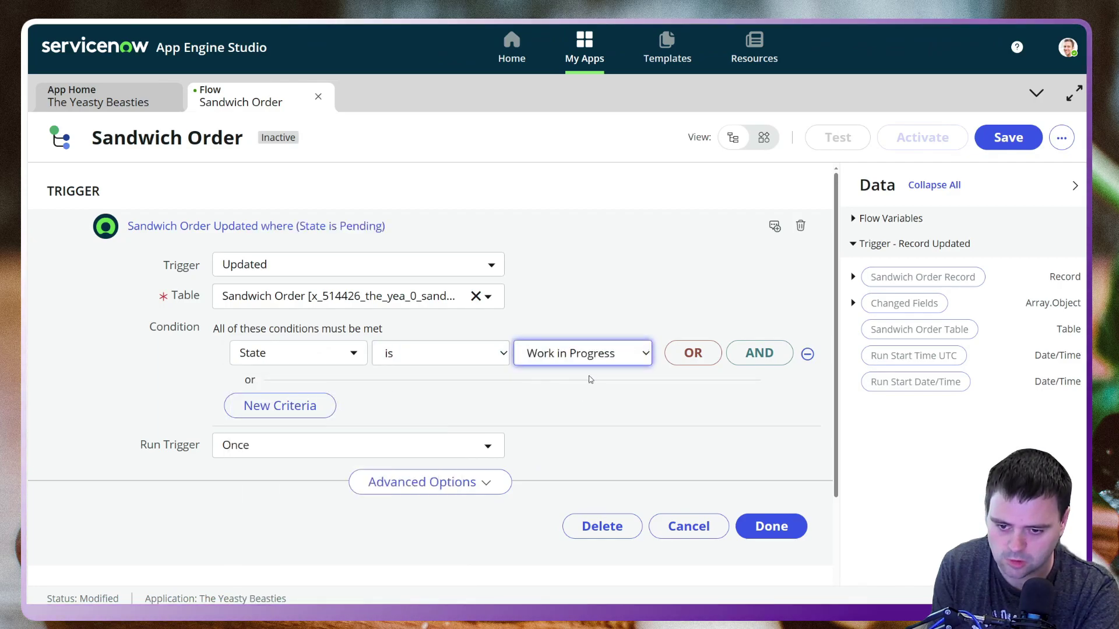
- Confirm the State is Work in Progress trigger and add Make a decision flow logic as the first action
click(615, 320)
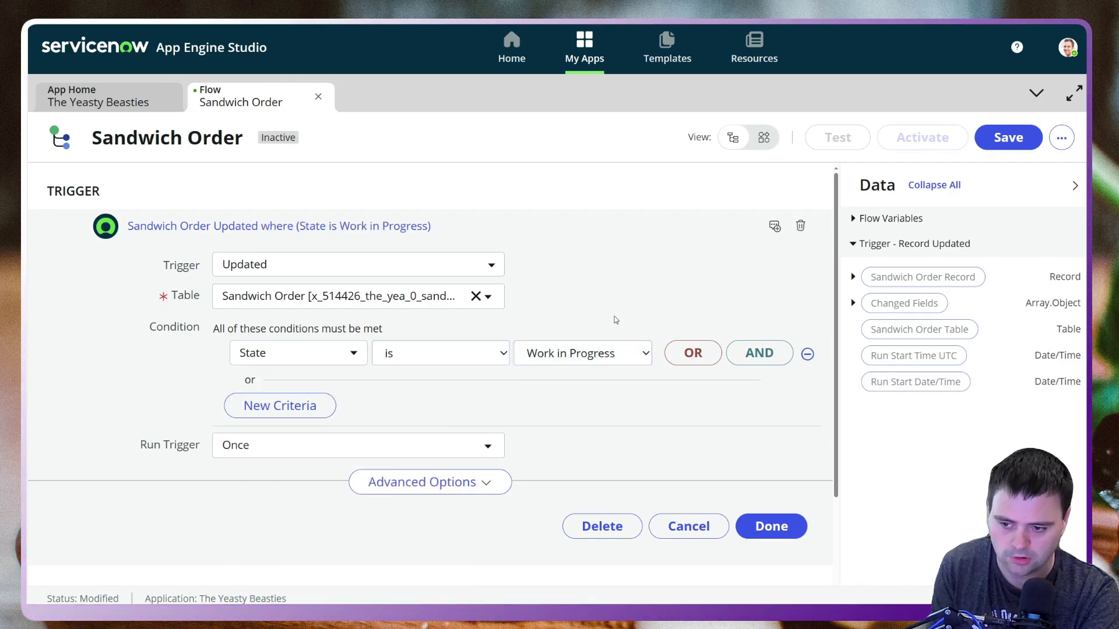
click(772, 526)
click(256, 332)
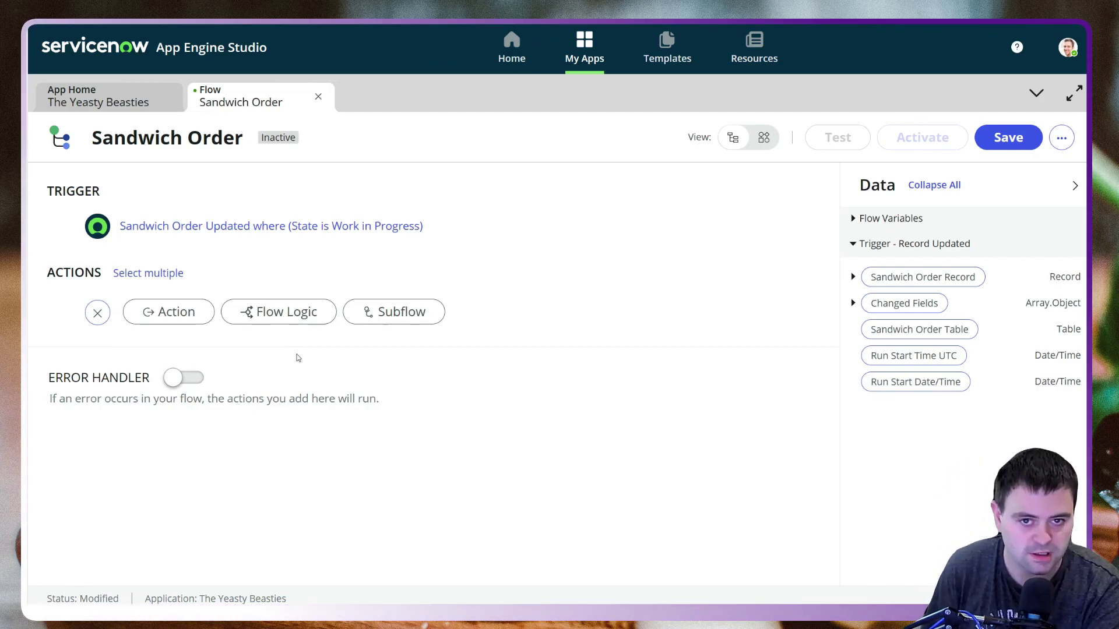
click(268, 314)
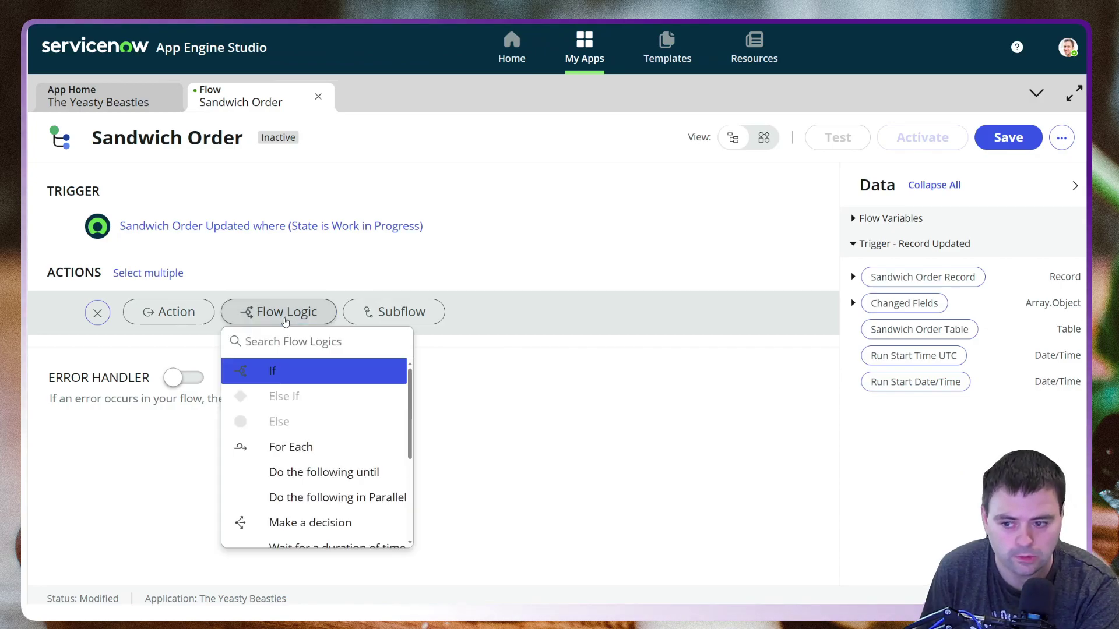
scroll(344, 447, down, 1)
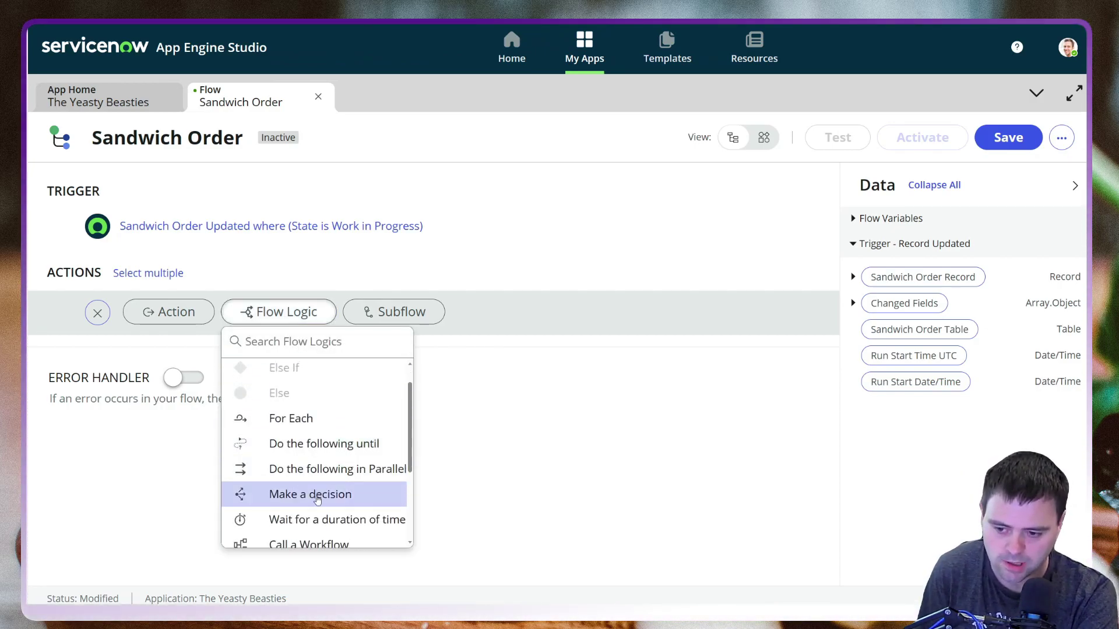
click(319, 497)
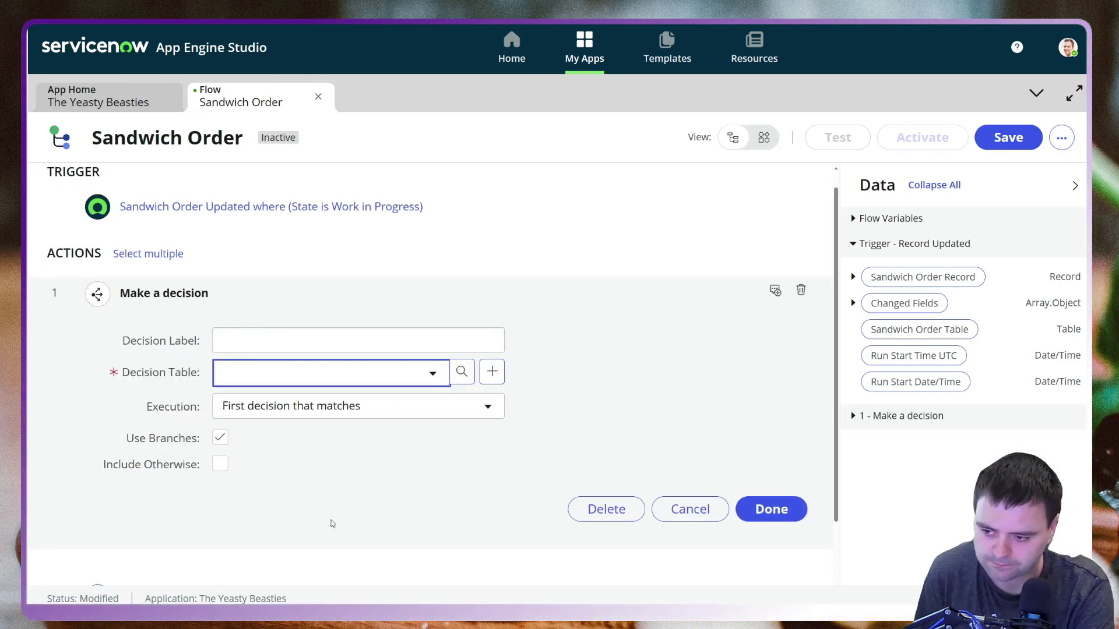
- Label the decision Which Sarnie? and use the Making a Sandwich decision table, keeping execution on First decision that matches
click(272, 342)
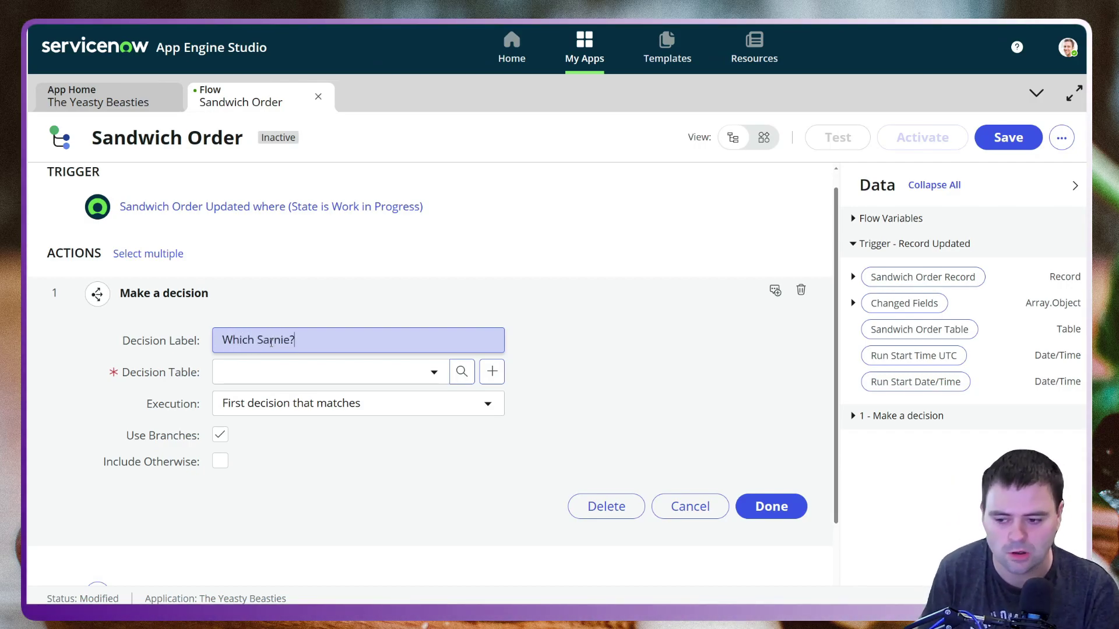
double_click(271, 342)
click(346, 317)
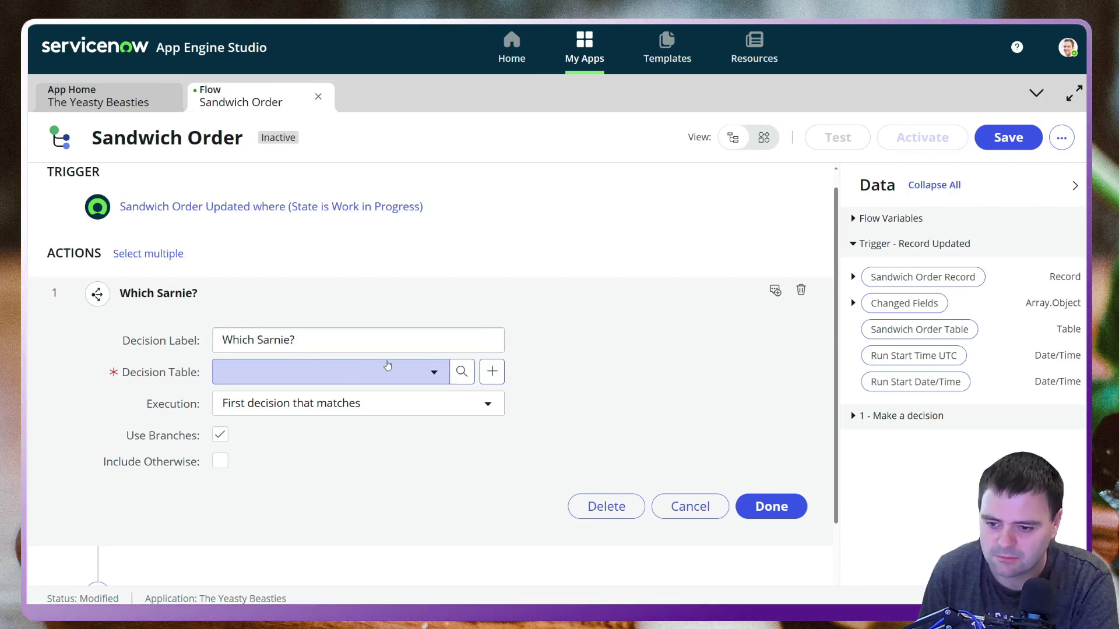
click(400, 373)
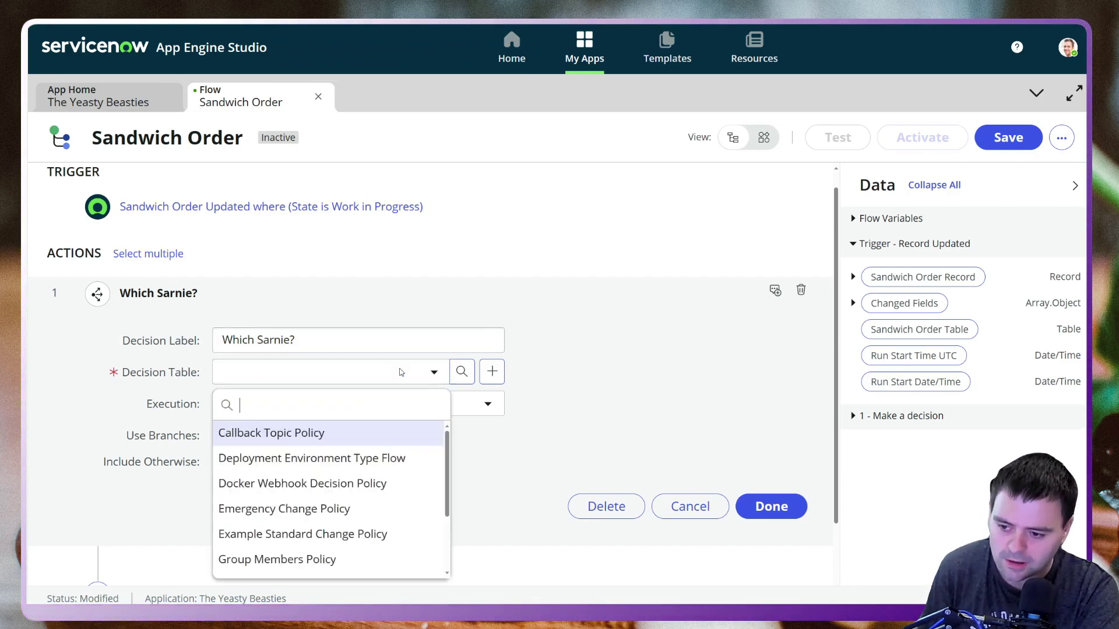
scroll(295, 501, down, 2)
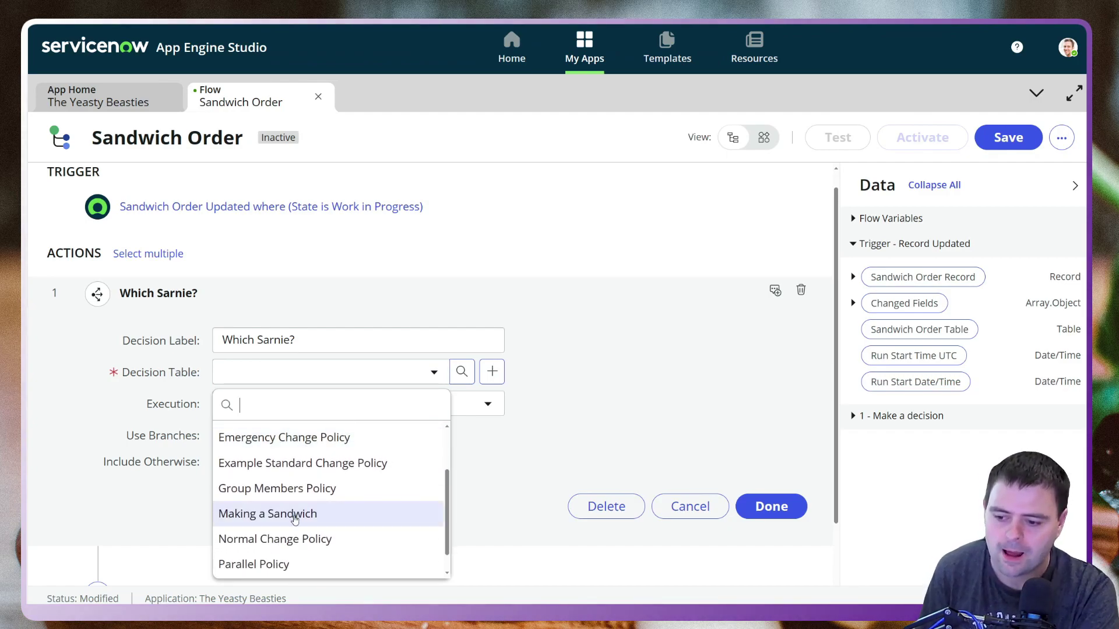
click(295, 515)
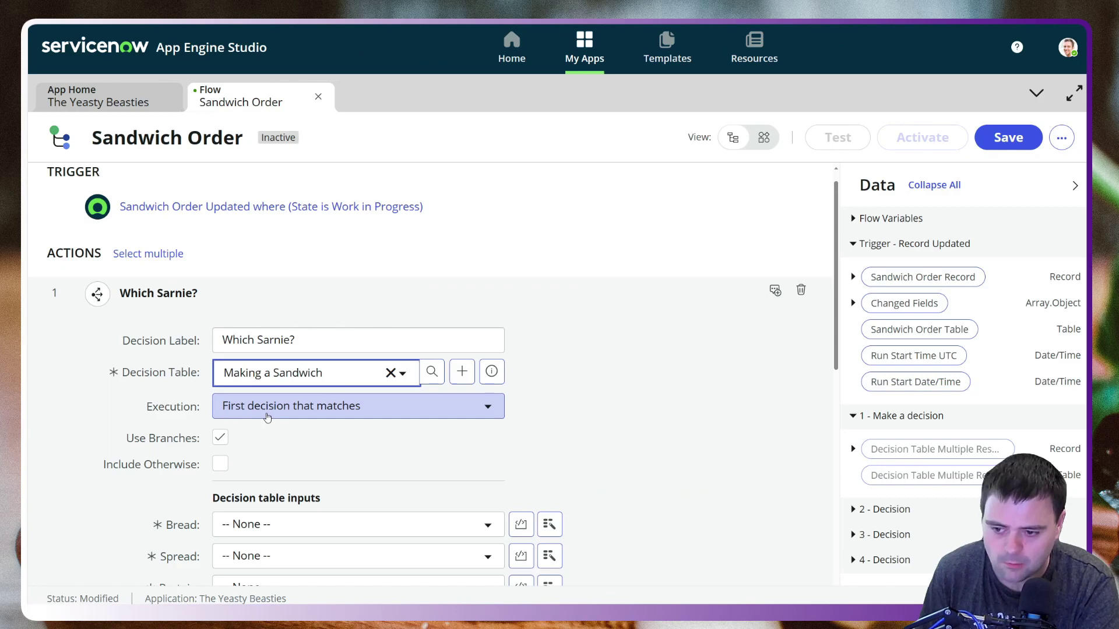
click(386, 408)
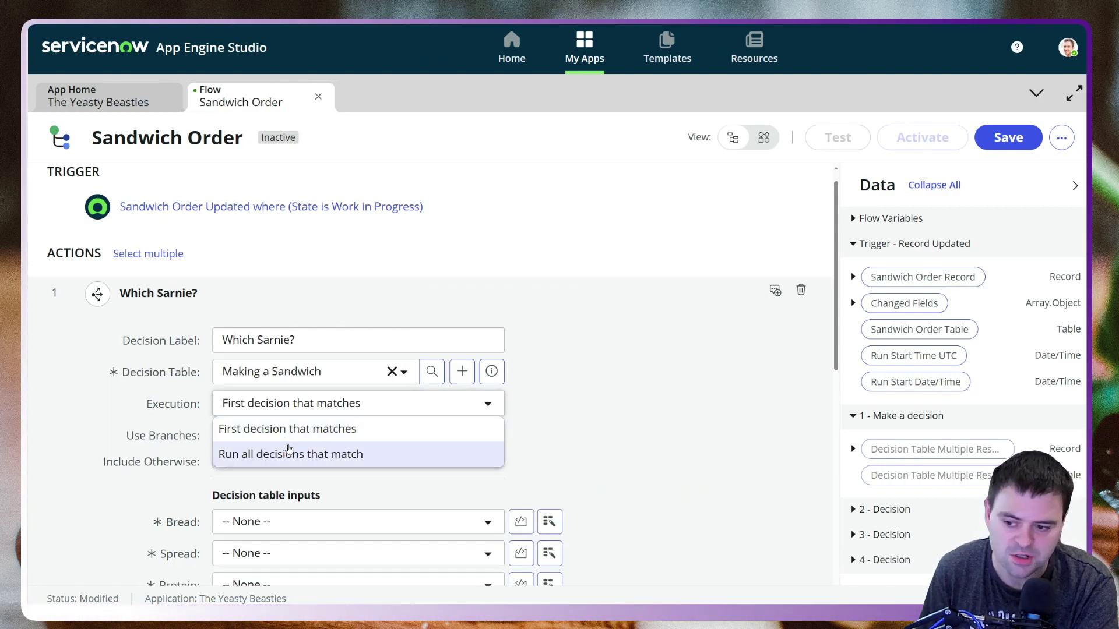
click(549, 402)
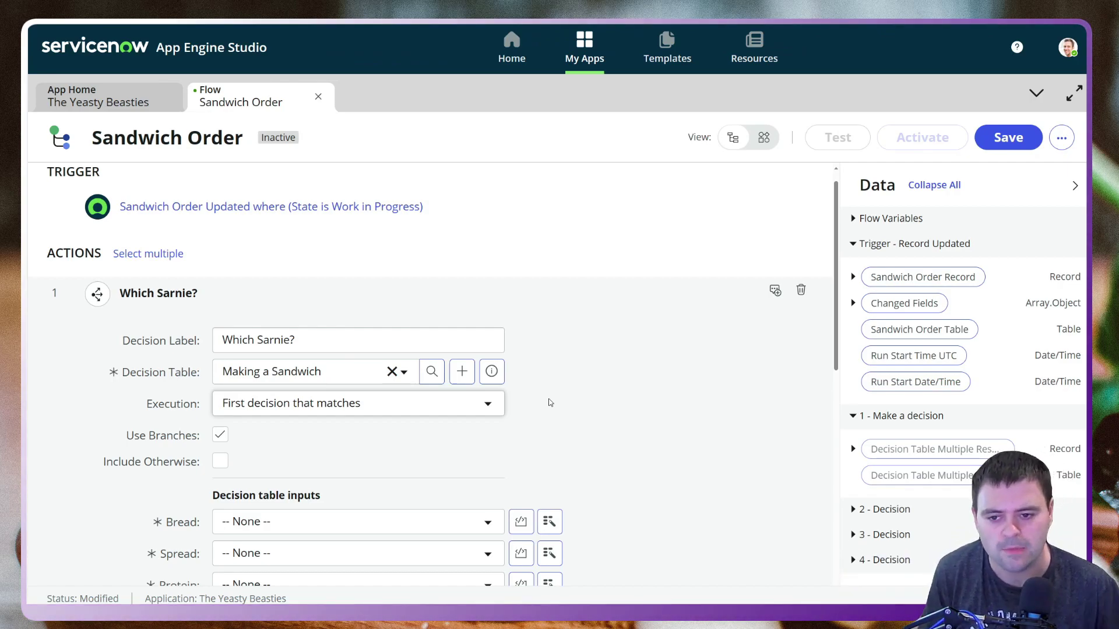
- Map the decision's Bread and Spread inputs to the matching fields of the trigger's Sandwich Order record
scroll(549, 401, down, 2)
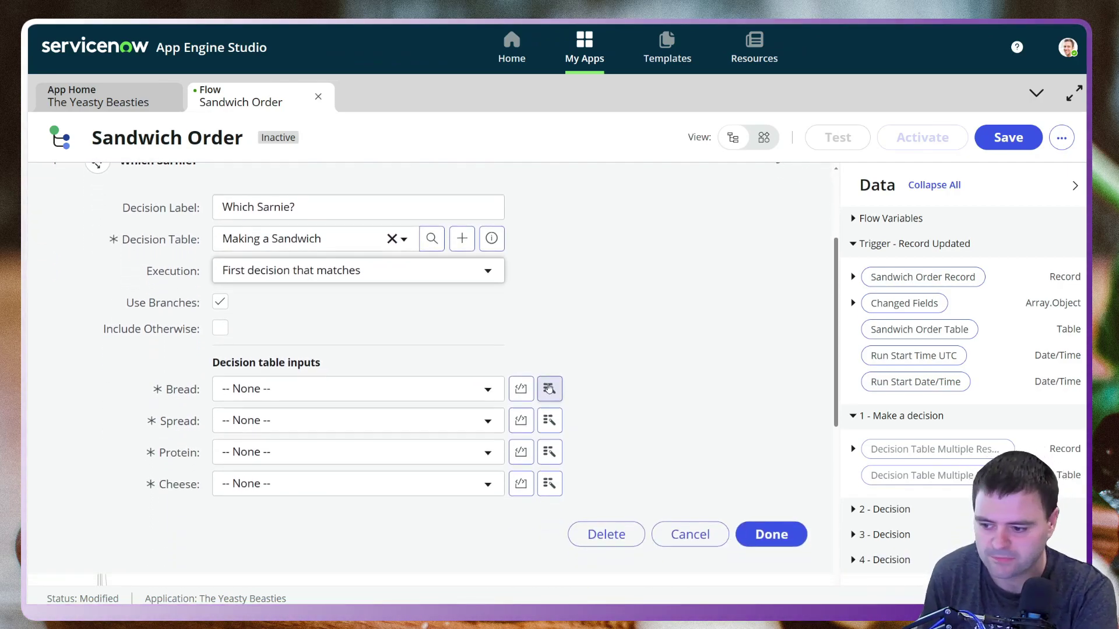
scroll(308, 291, down, 1)
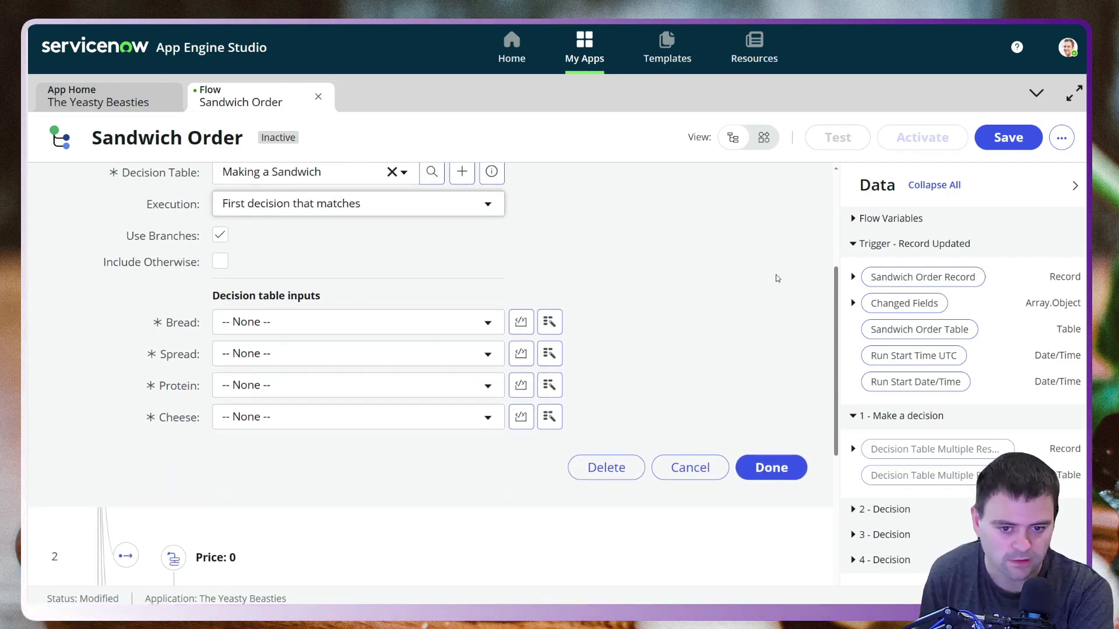
click(852, 277)
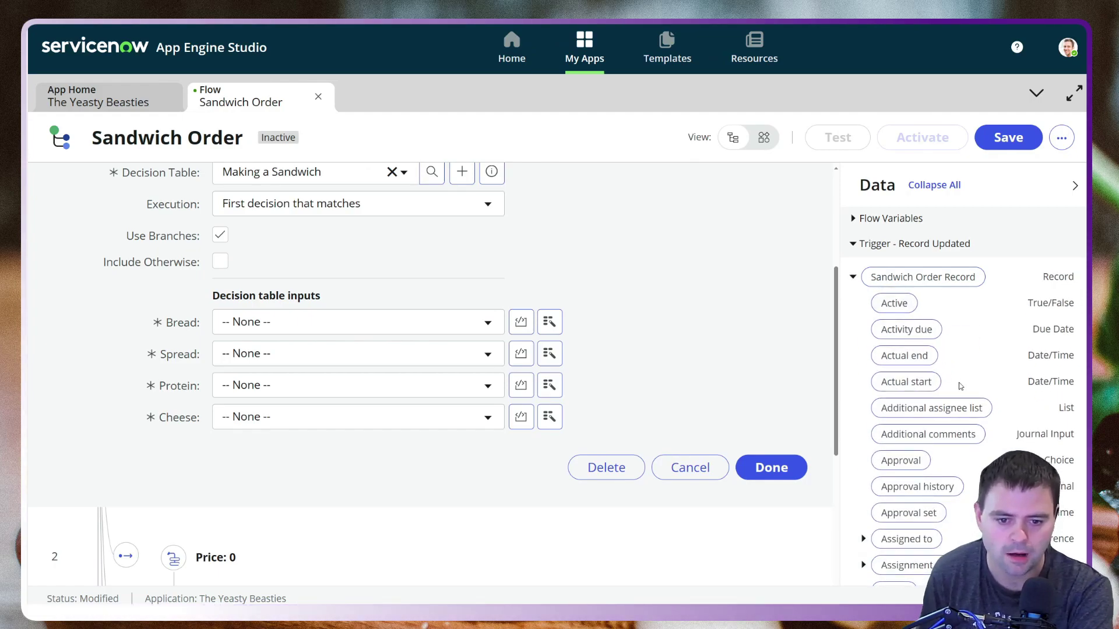
scroll(958, 376, down, 3)
scroll(958, 376, down, 2)
drag(896, 289, 419, 325)
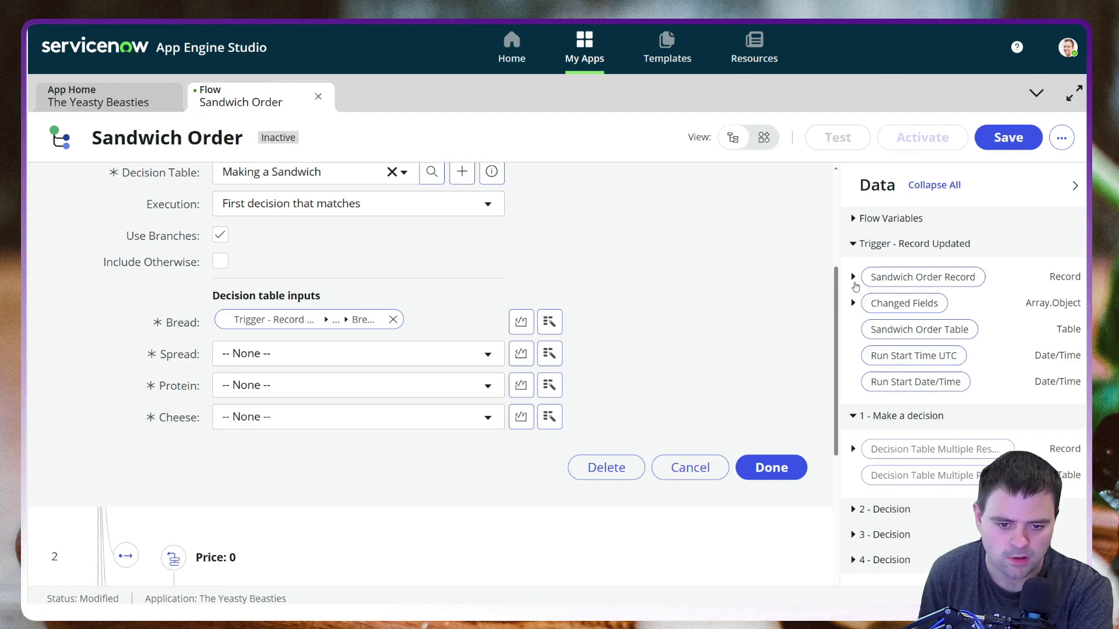
click(852, 277)
scroll(931, 376, down, 15)
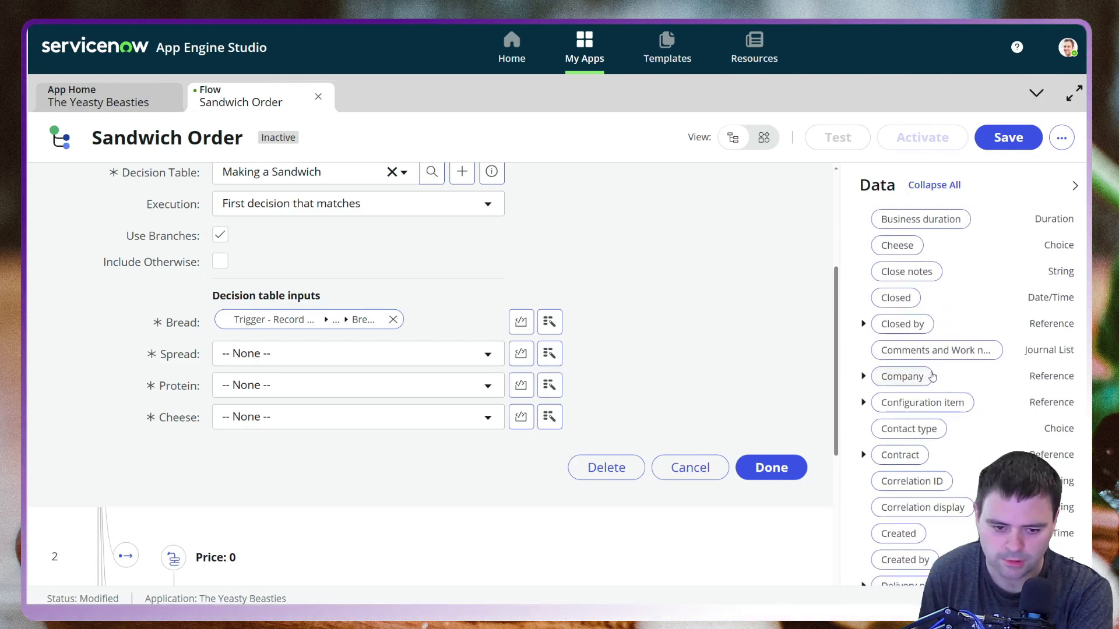
scroll(931, 376, down, 8)
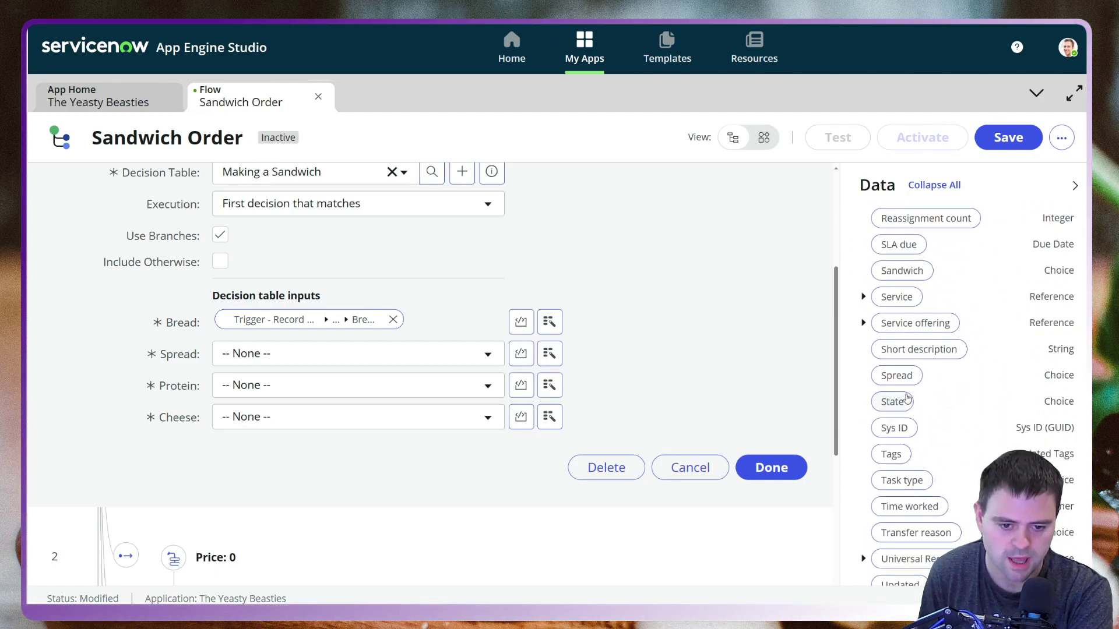
drag(900, 386, 298, 363)
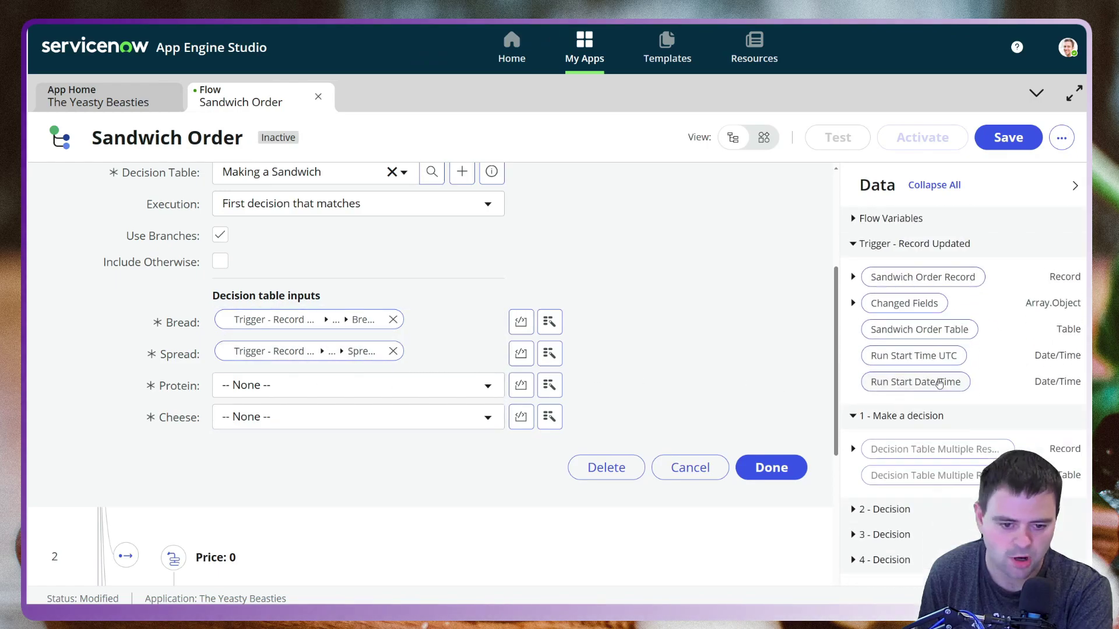
- Map the Protein and Cheese inputs to the trigger record's matching fields and finish the decision action
click(853, 277)
scroll(956, 385, down, 20)
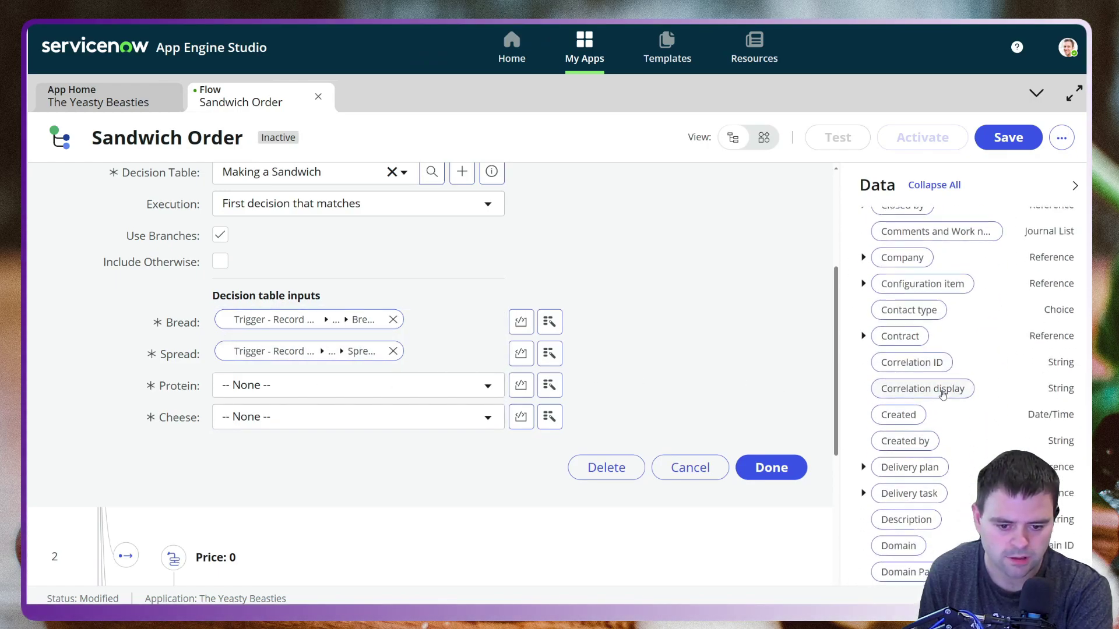
drag(897, 375, 300, 384)
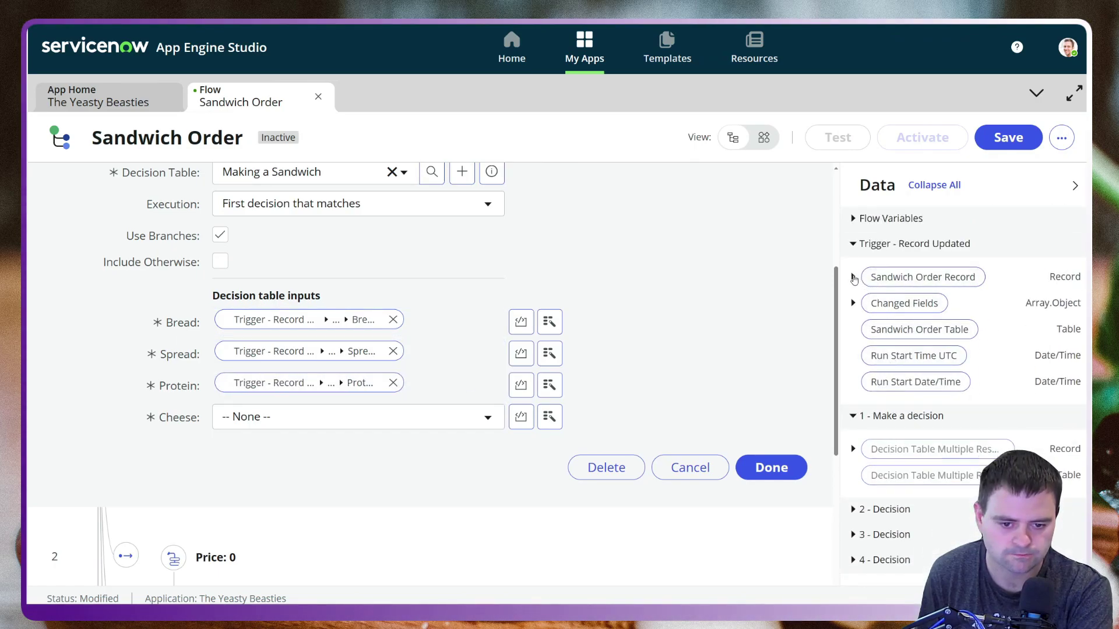
click(852, 277)
scroll(901, 322, down, 6)
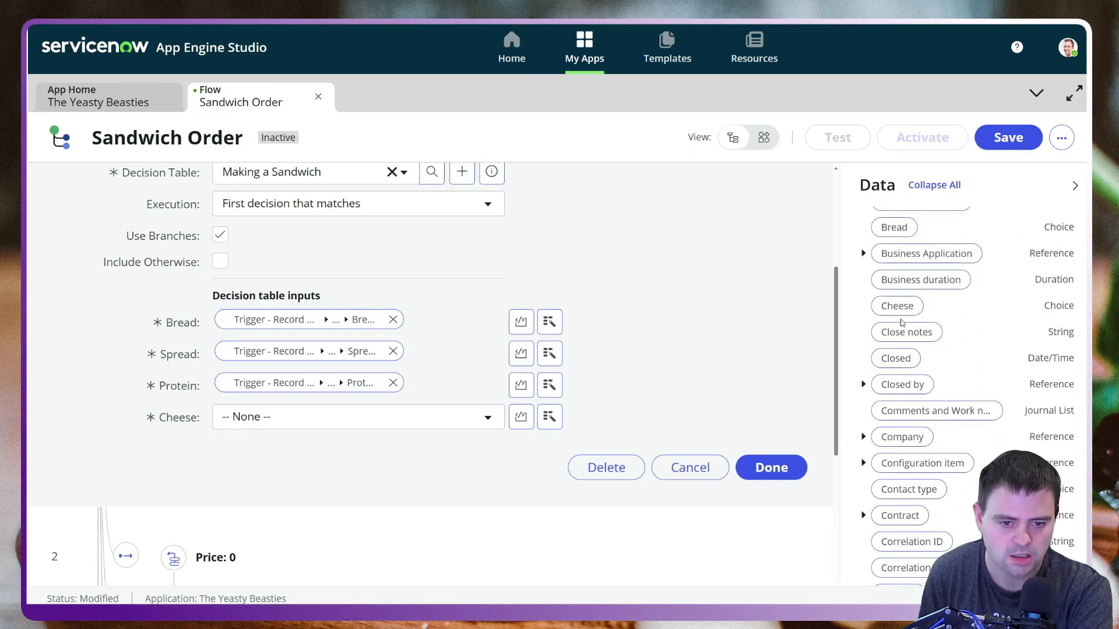
drag(901, 309, 281, 421)
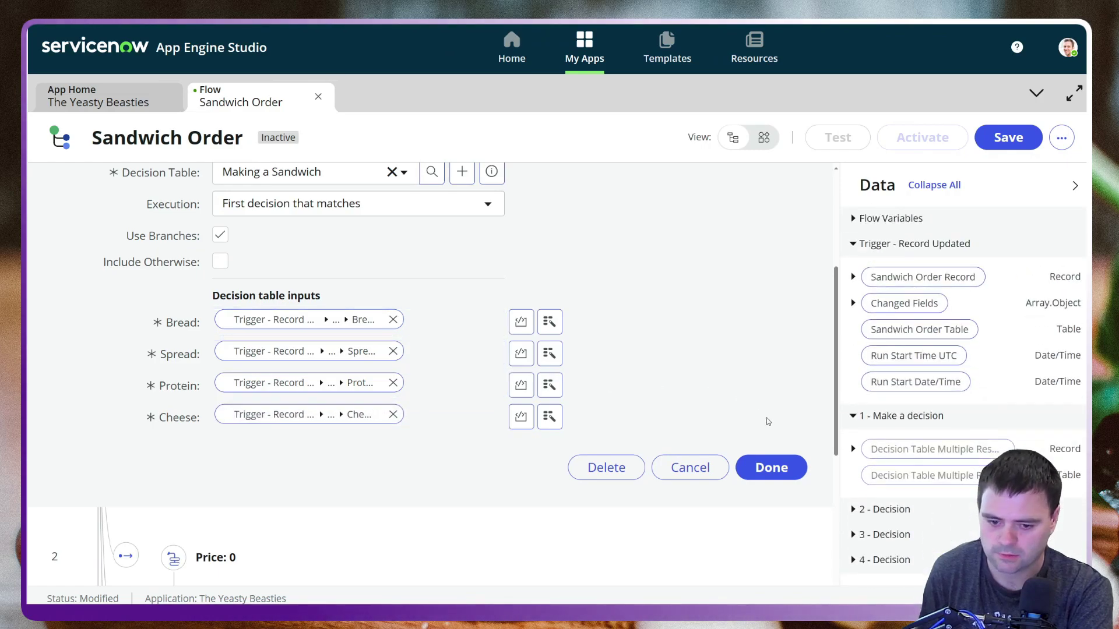
click(771, 468)
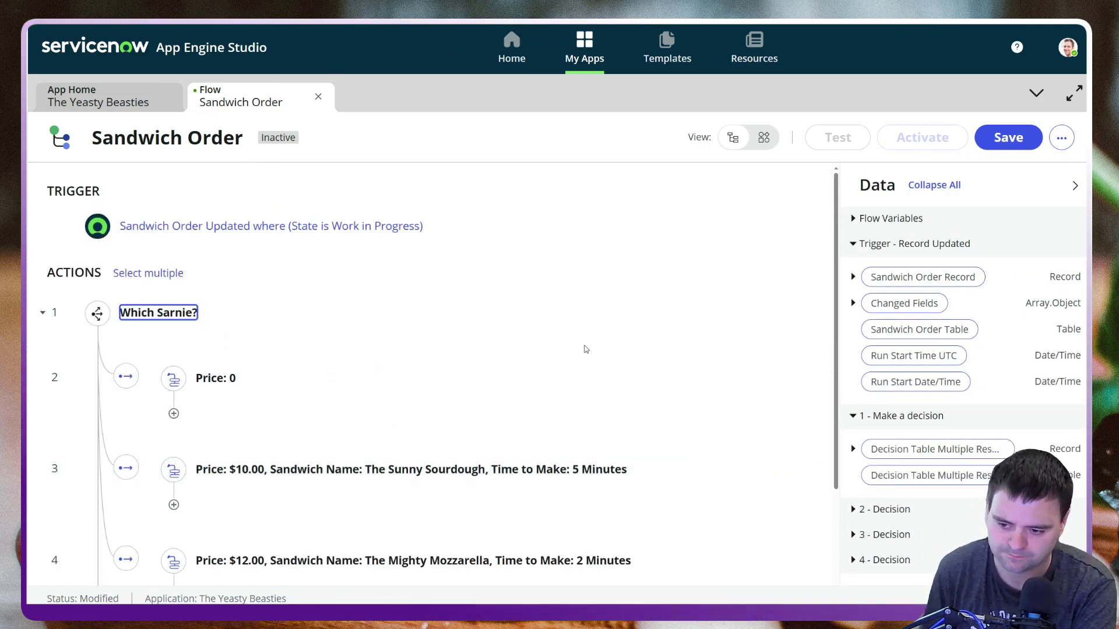
- Add an Update Record action after the decision branches, targeting the trigger's Sandwich Order record
scroll(583, 349, down, 3)
scroll(575, 348, up, 3)
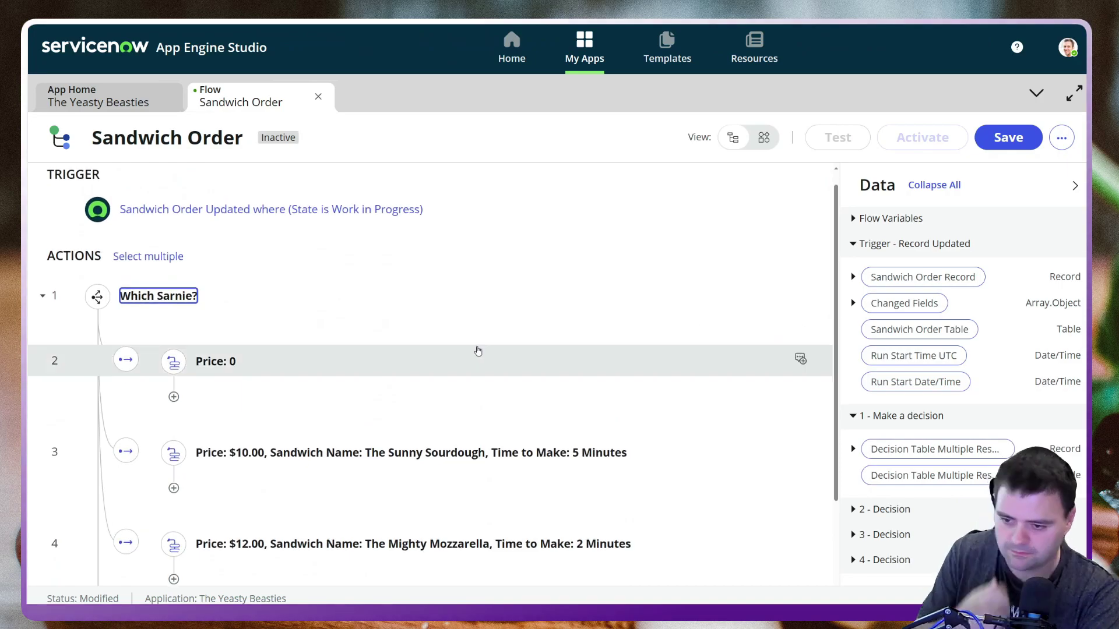
scroll(388, 373, down, 1)
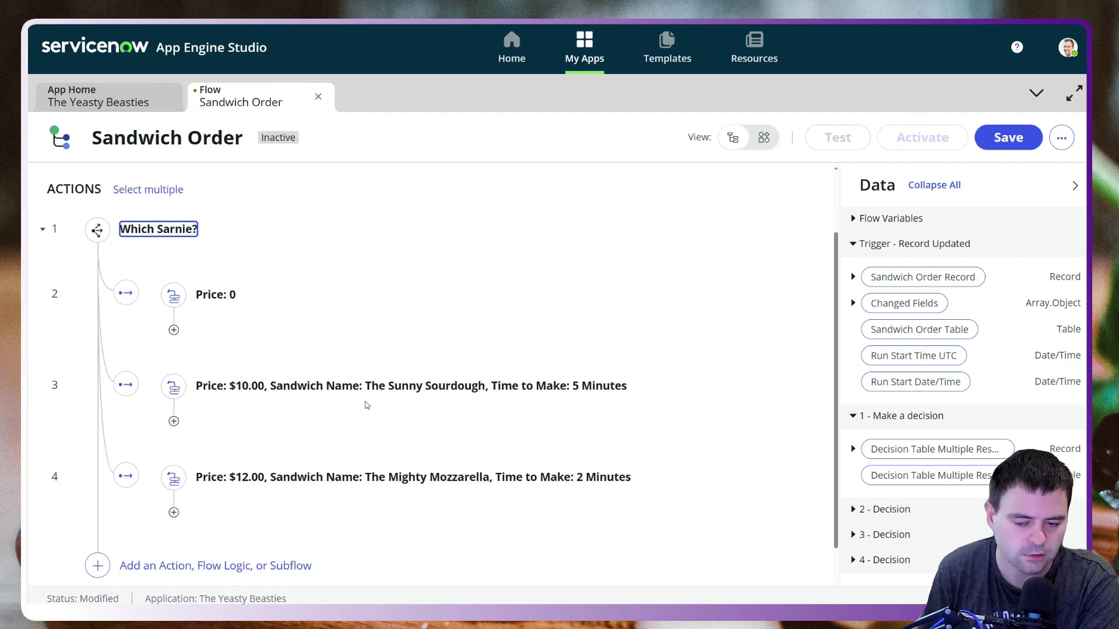
scroll(367, 405, down, 1)
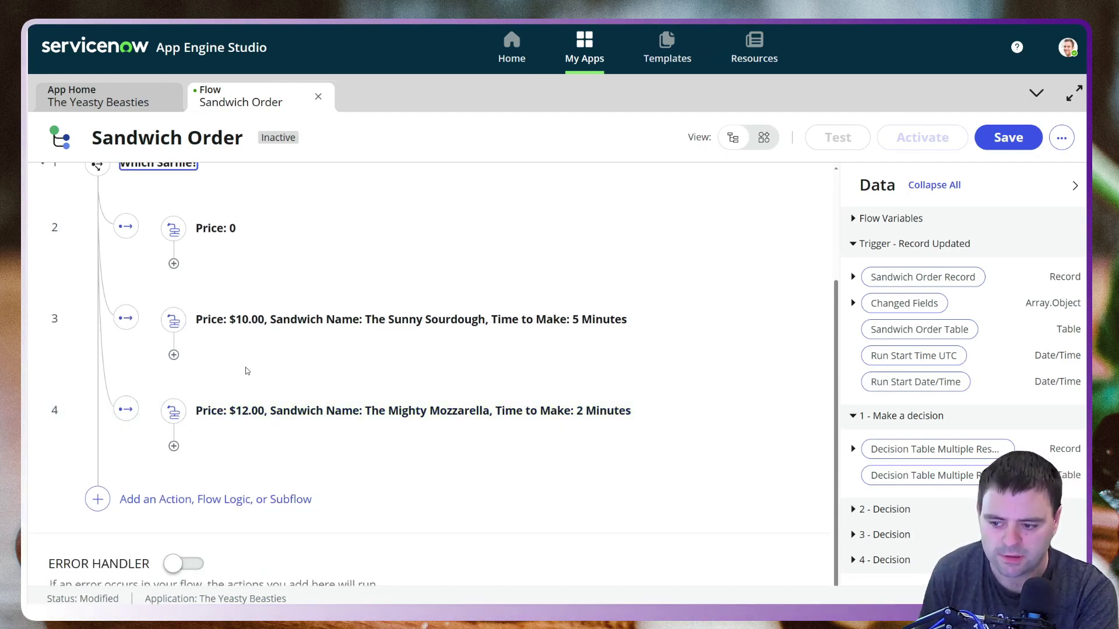
click(175, 499)
click(169, 499)
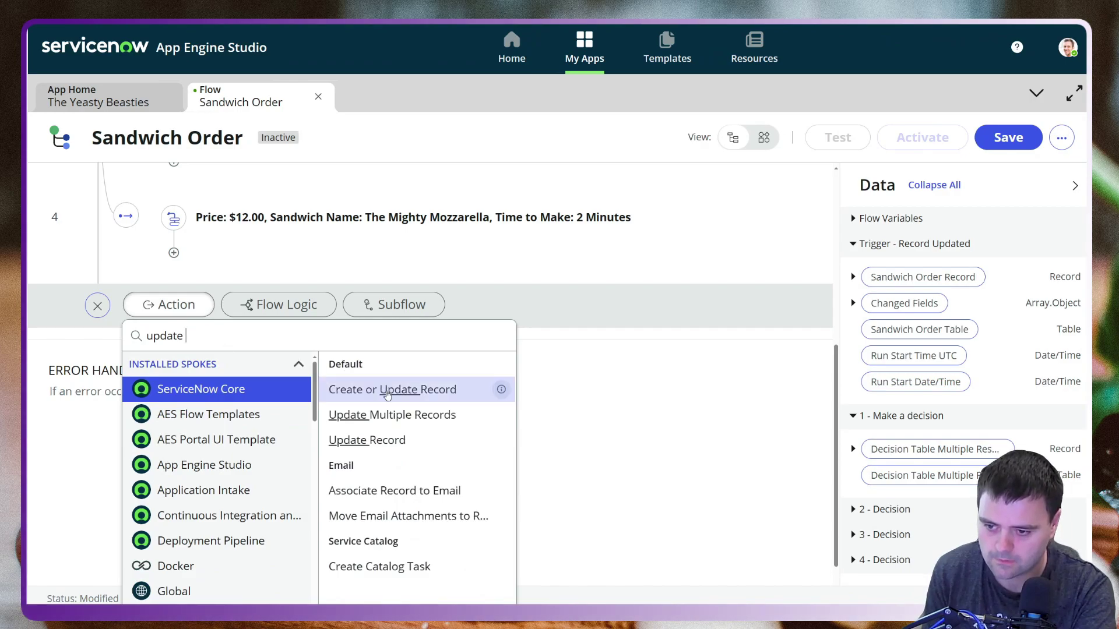
click(388, 449)
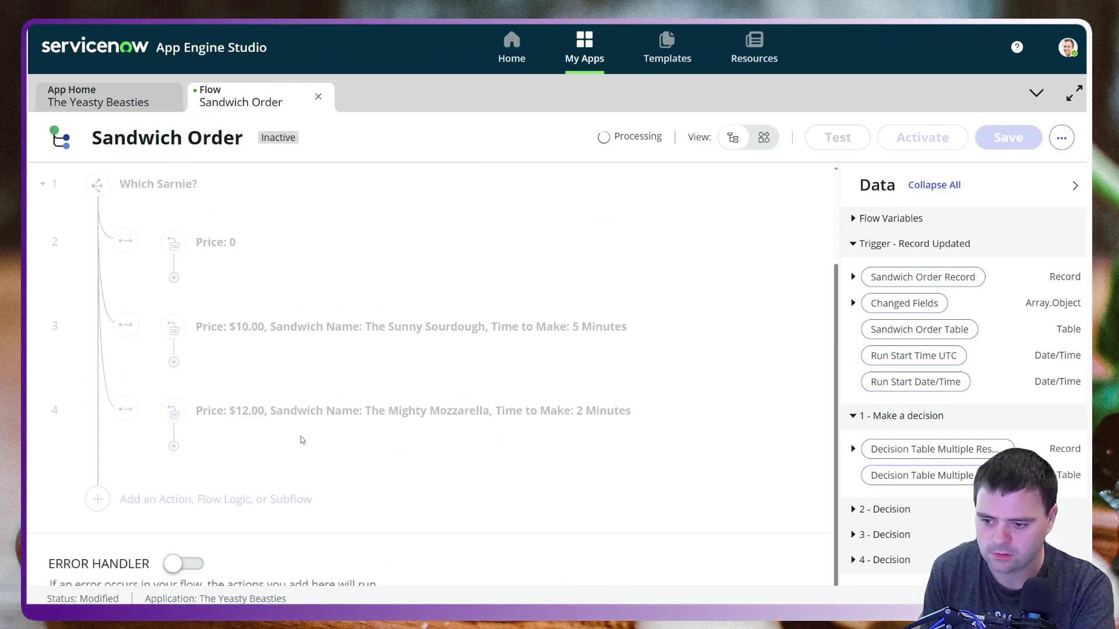
drag(915, 281, 280, 373)
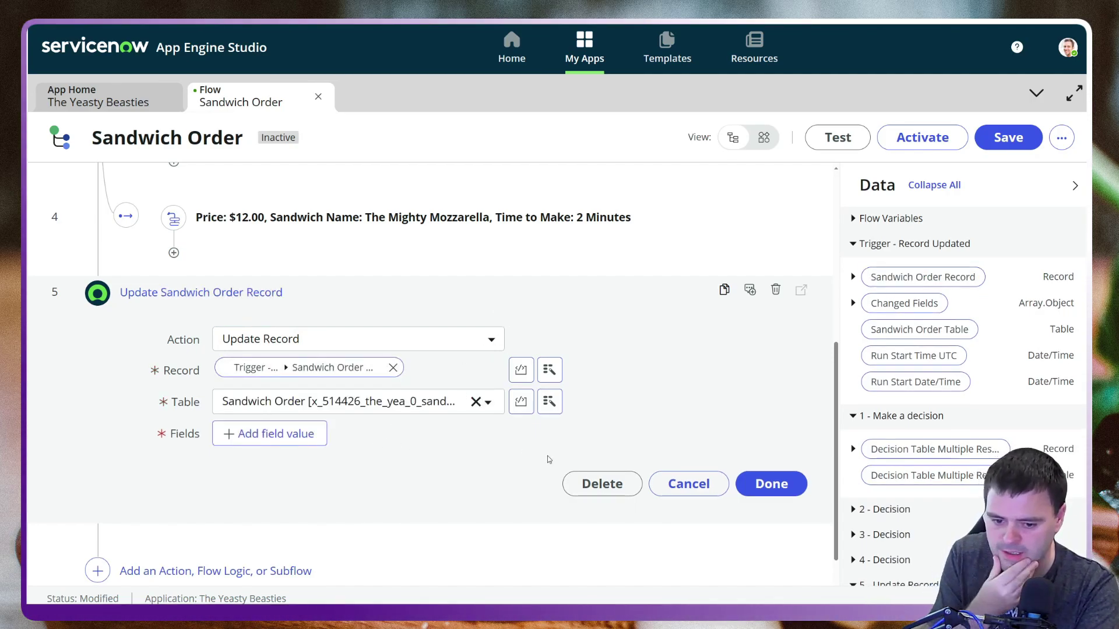
- Add the Sandwich field to the field values of the Update Record action
click(276, 433)
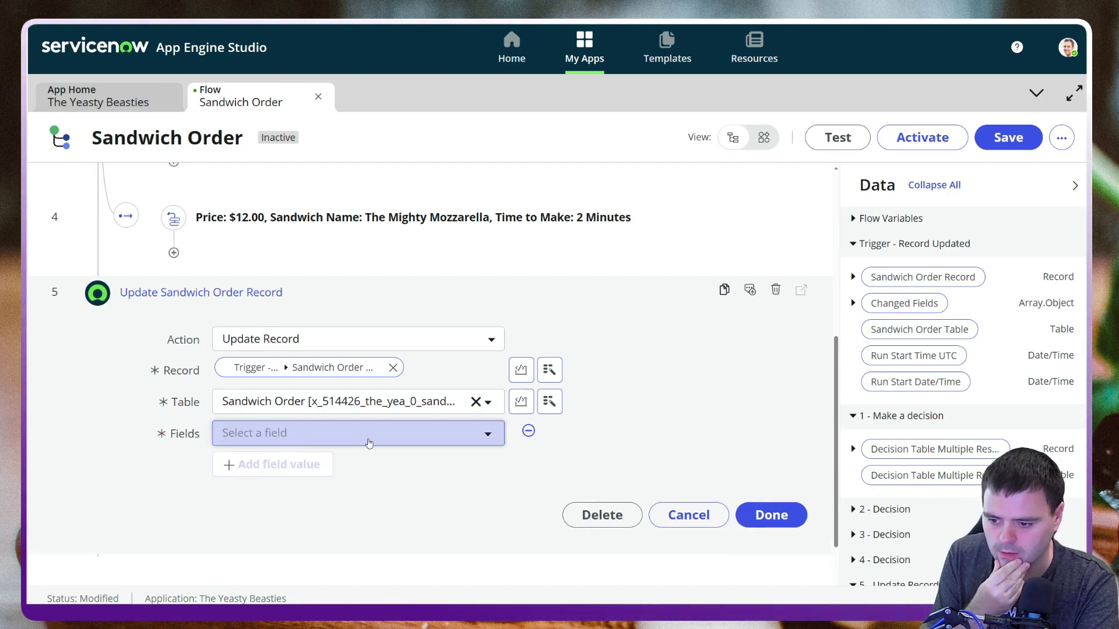
click(373, 441)
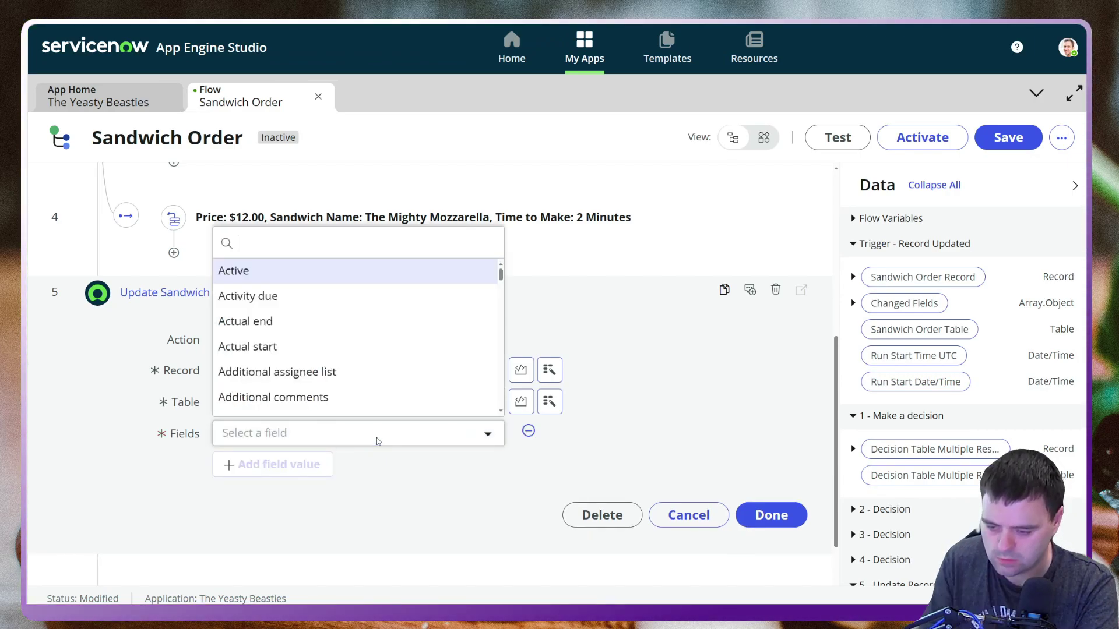
text(sh)
key(BackSpace)
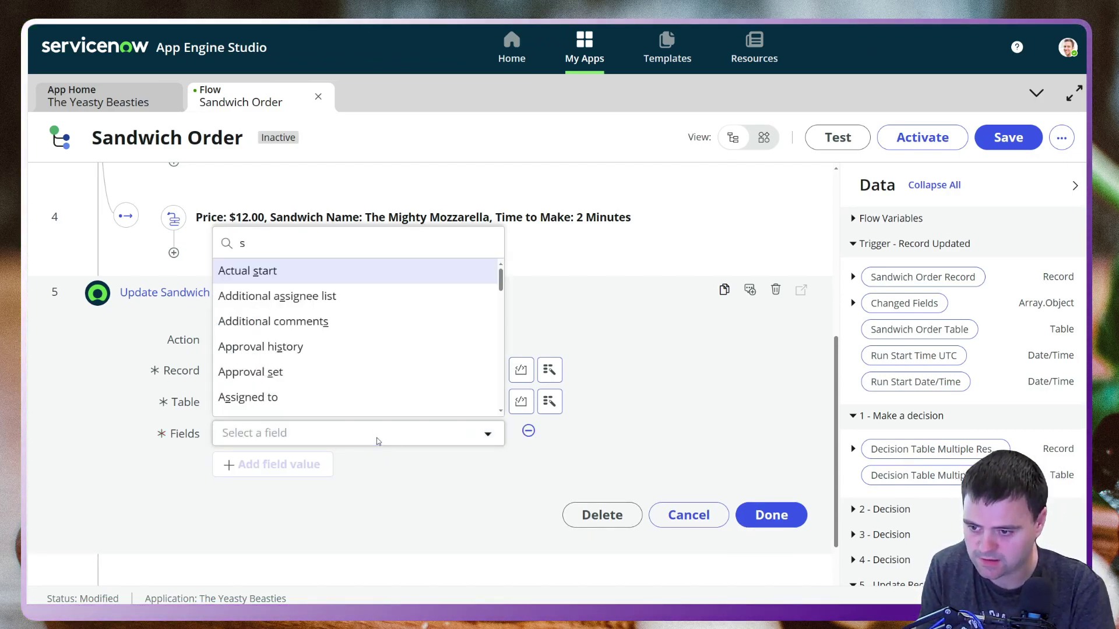
text(and)
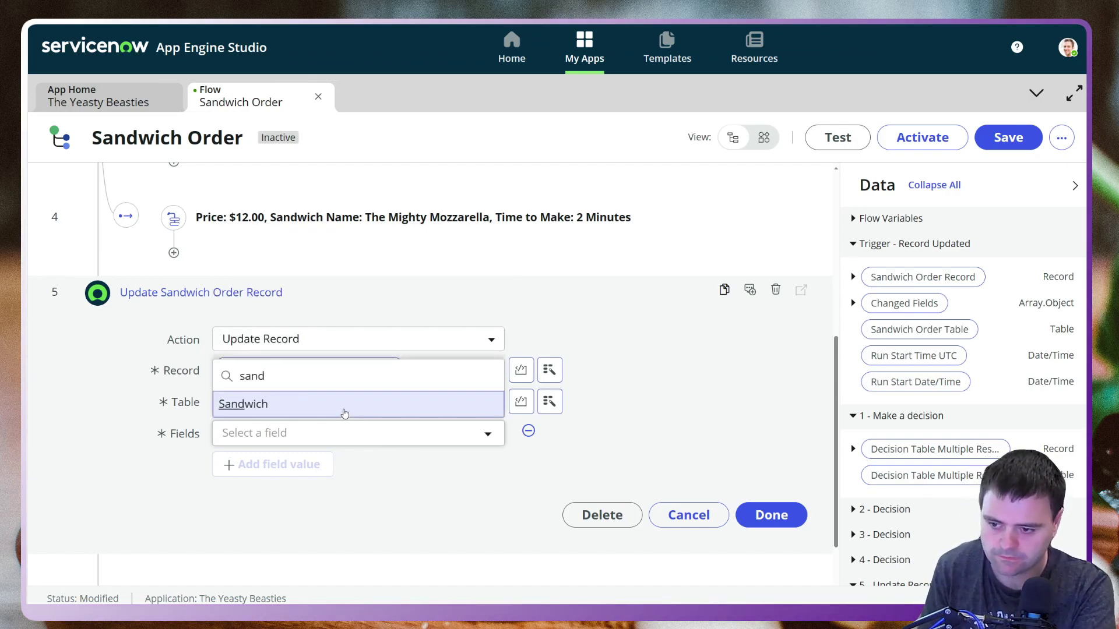
click(347, 414)
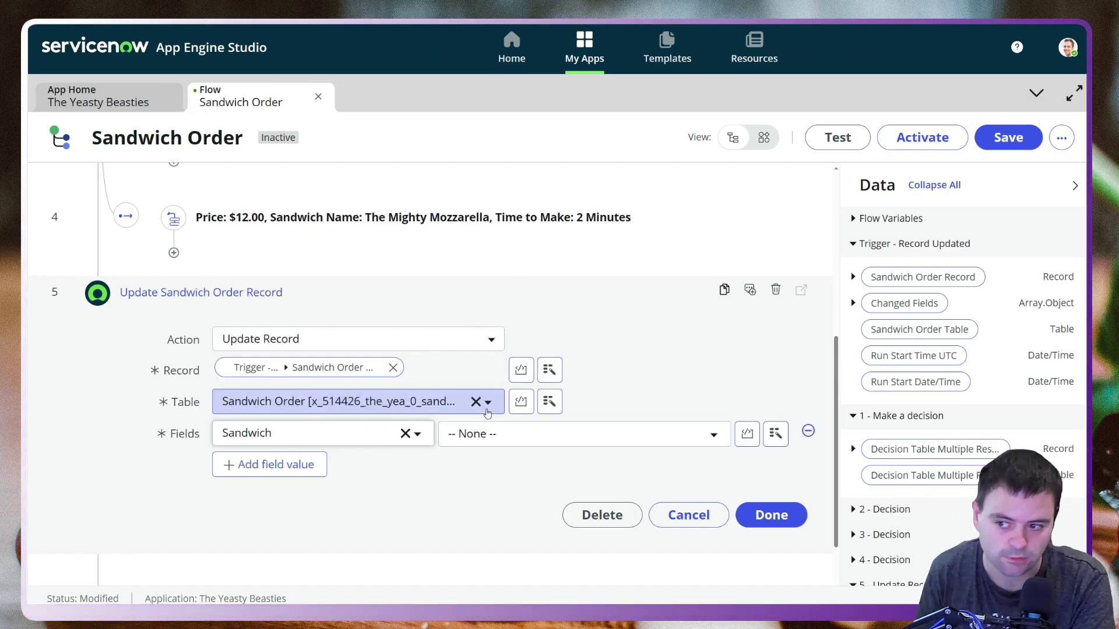
- Map the Sandwich field of the Update Record action to the Sandwich Name result element of the Make a decision step
scroll(926, 473, down, 1)
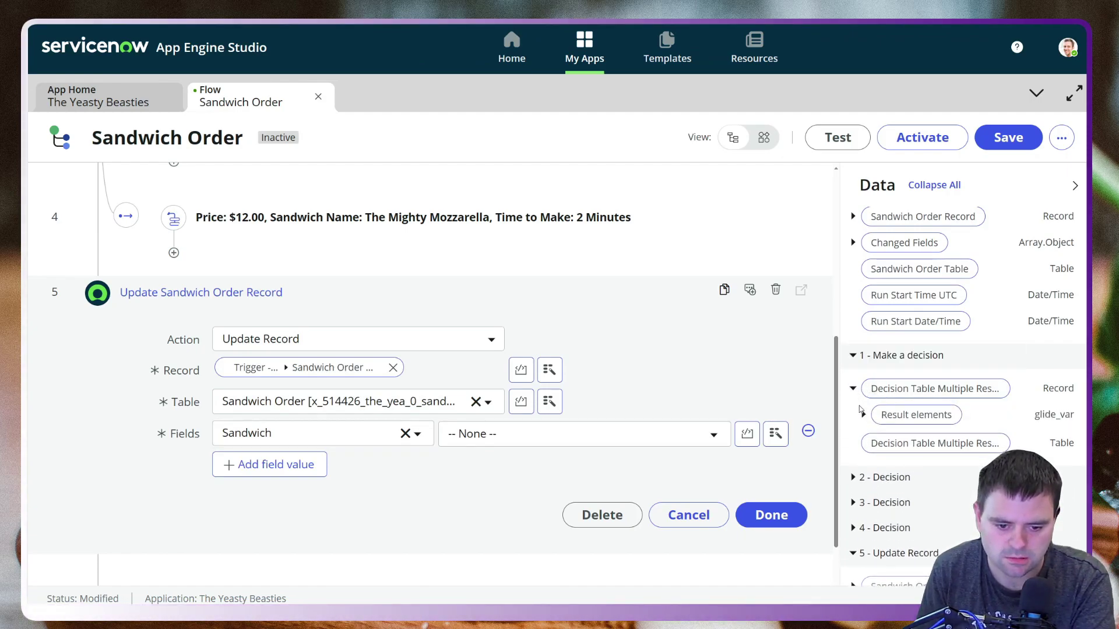
click(864, 415)
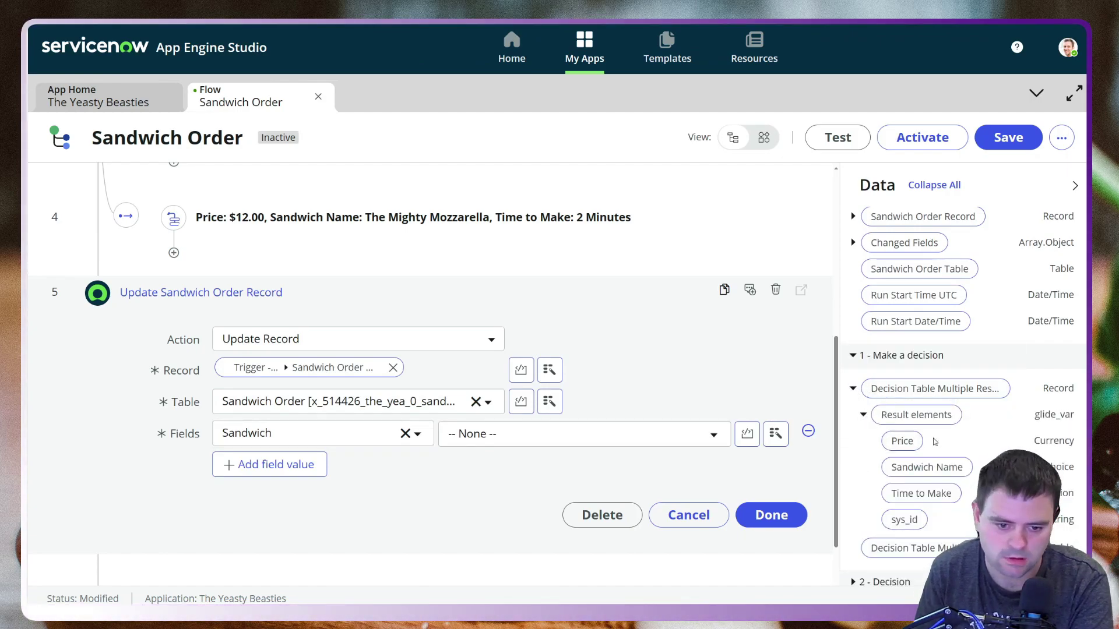
scroll(953, 469, down, 1)
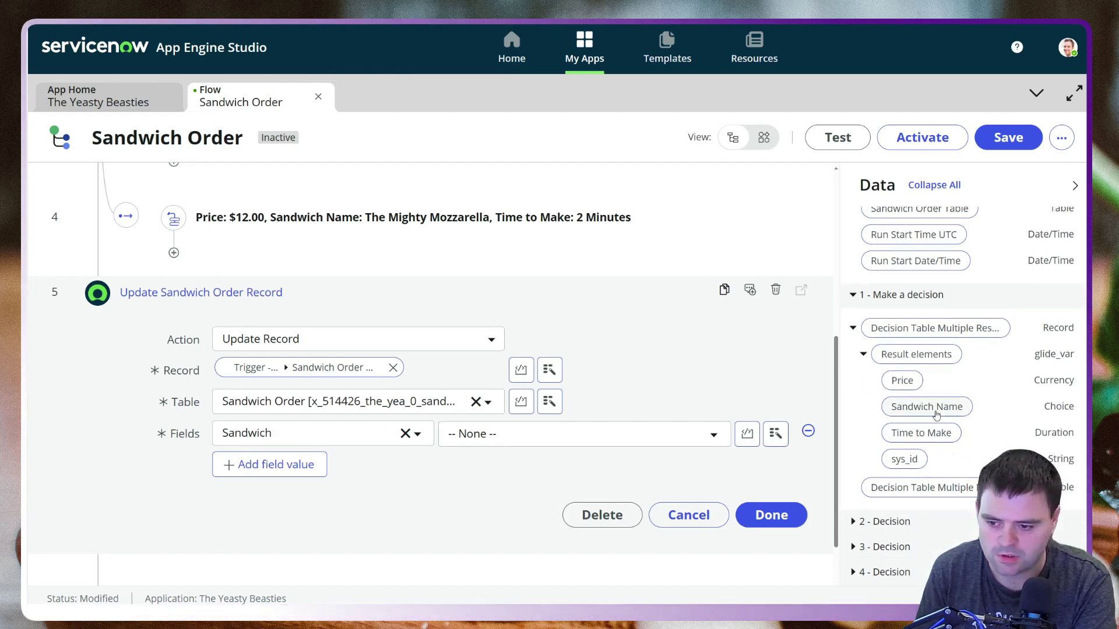
drag(936, 414, 547, 444)
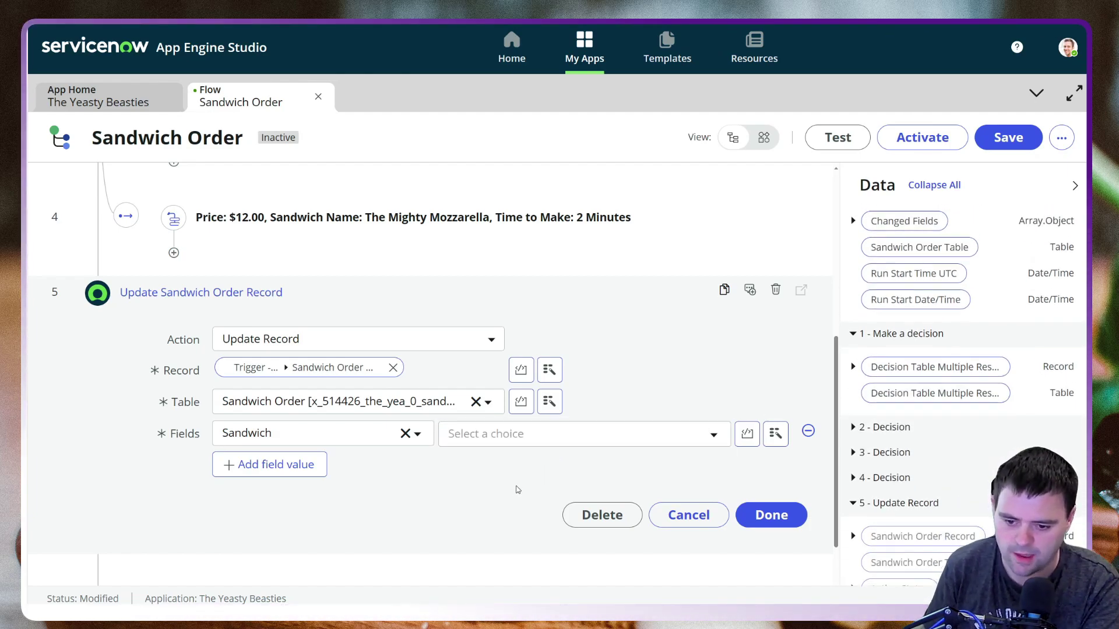
click(853, 367)
click(864, 393)
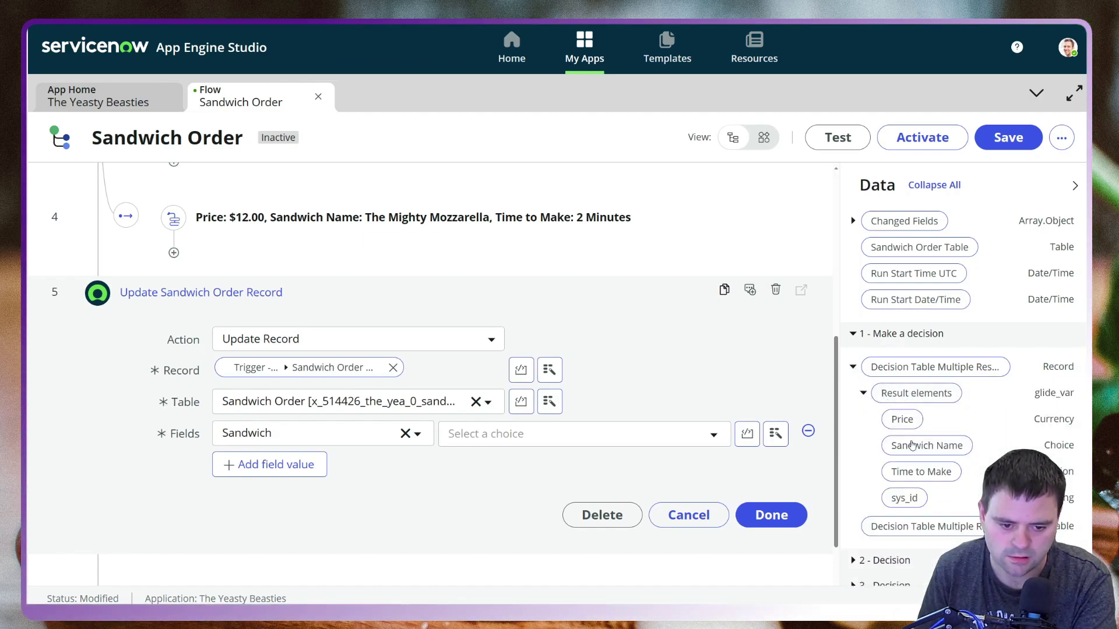
drag(912, 445, 580, 436)
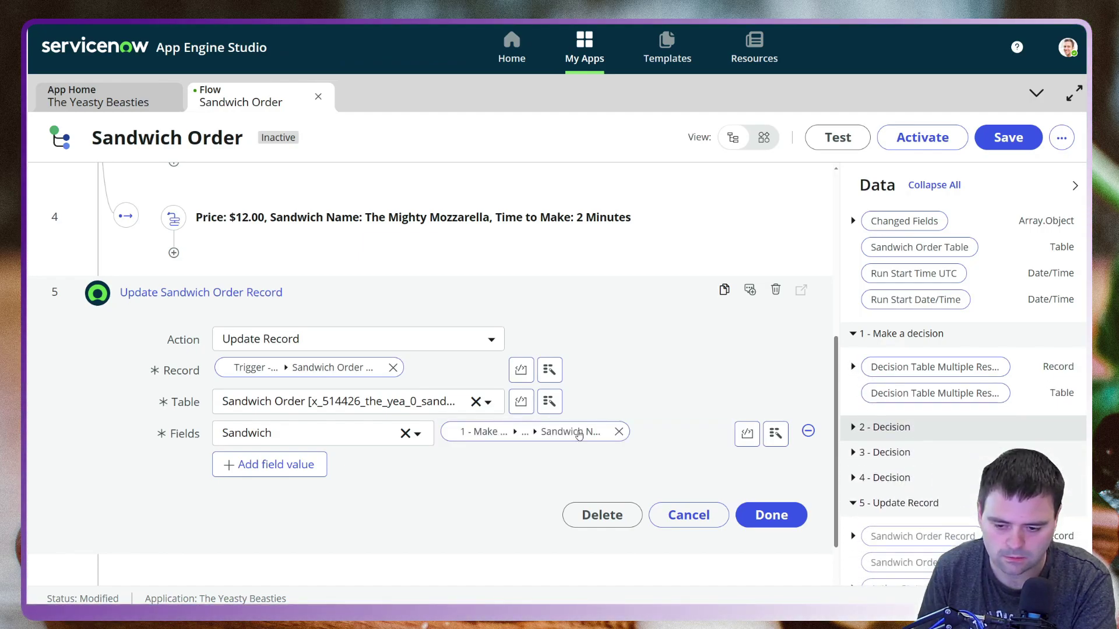
- Add the Short description field to the update action, starting its value with the decision's Sandwich Name followed by a hyphen
click(302, 466)
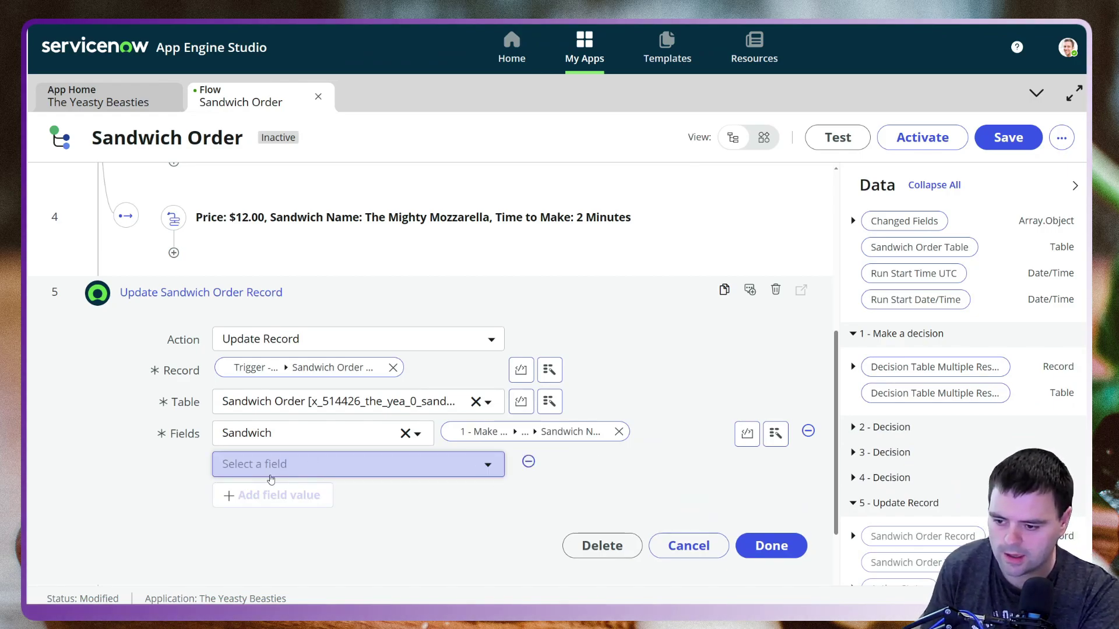
click(268, 472)
text(short)
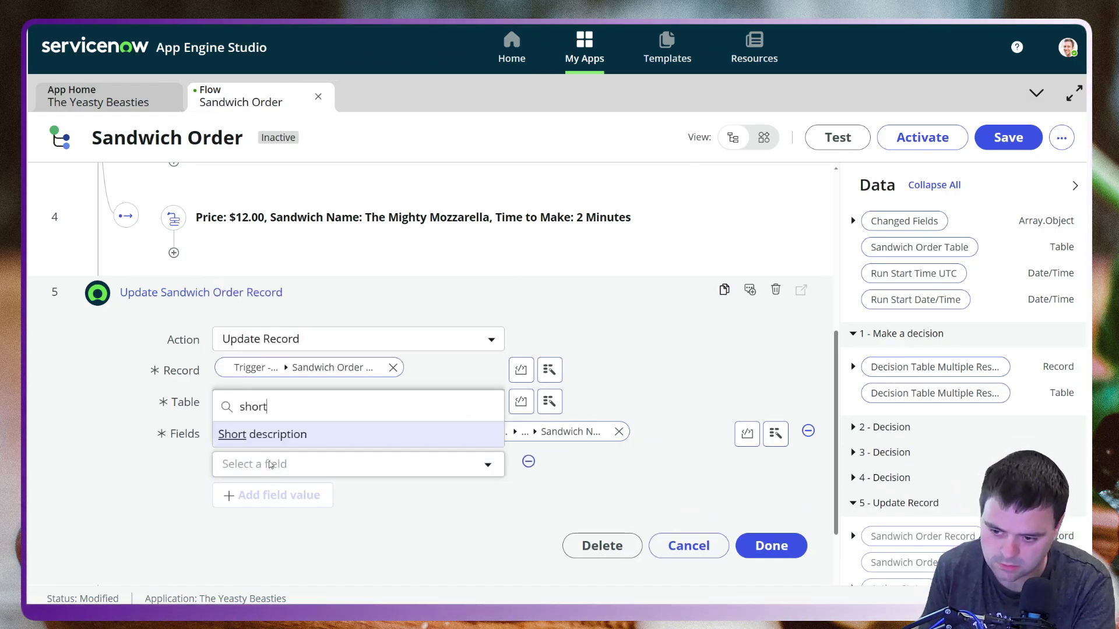
click(268, 434)
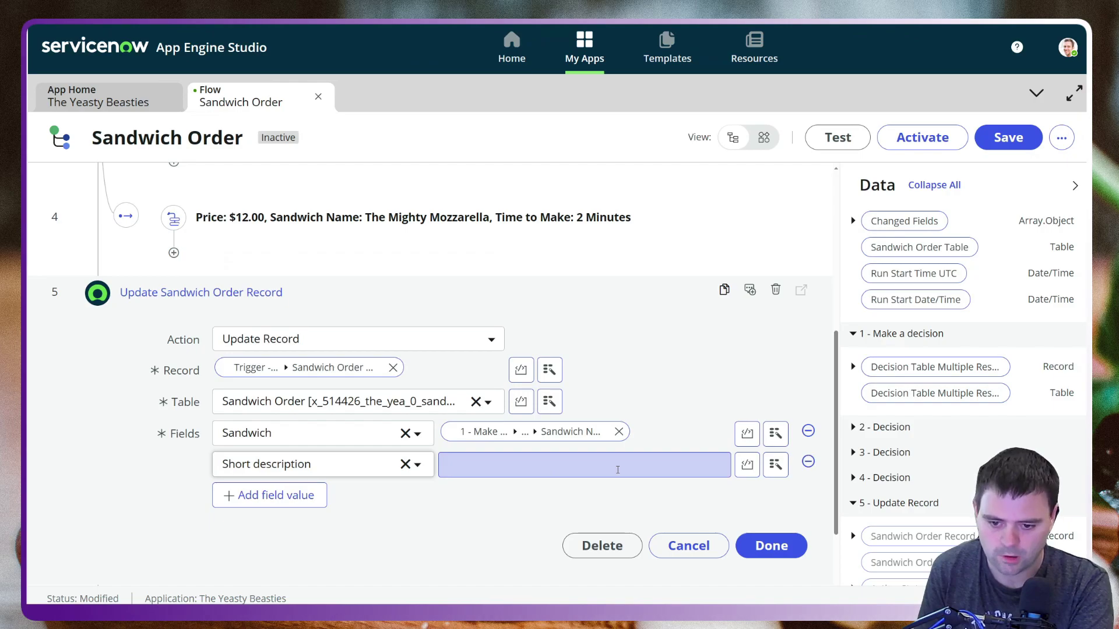
click(854, 368)
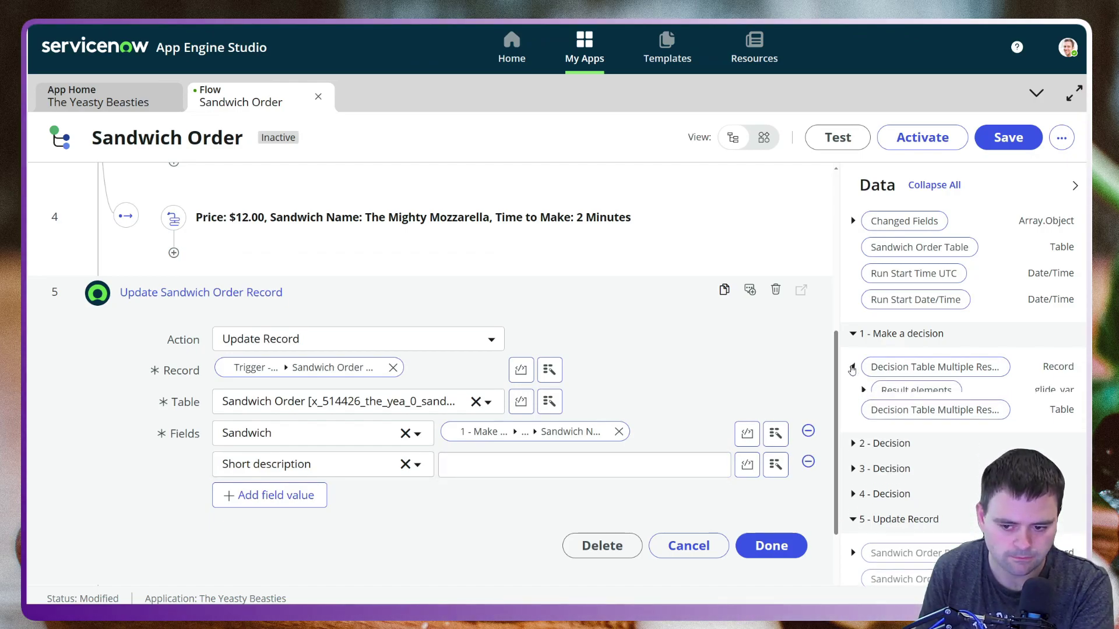
click(863, 394)
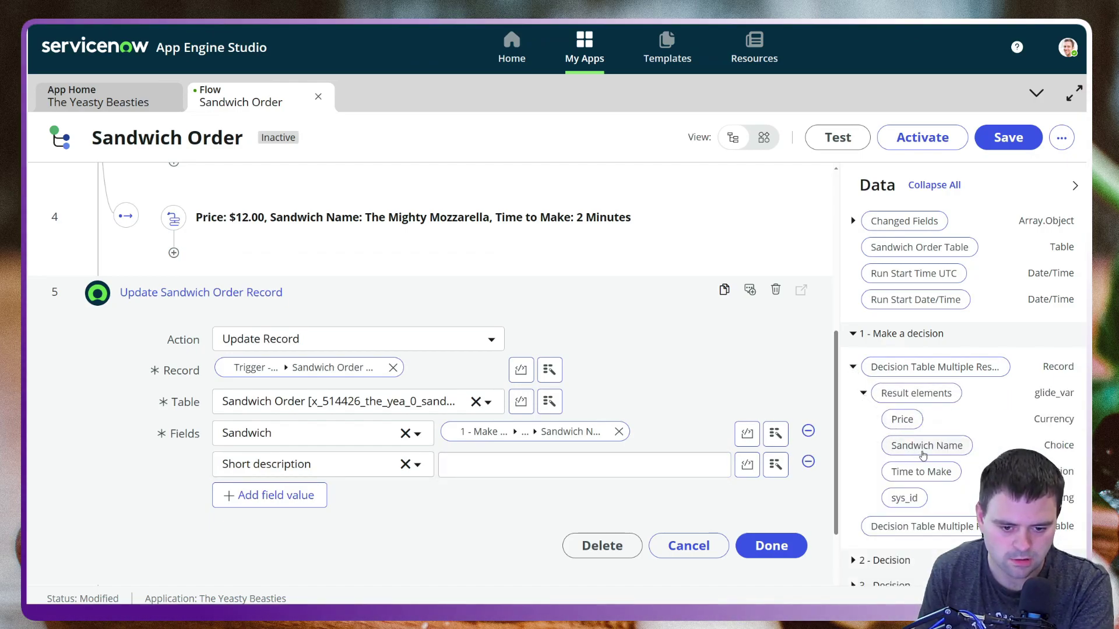
drag(924, 446, 574, 469)
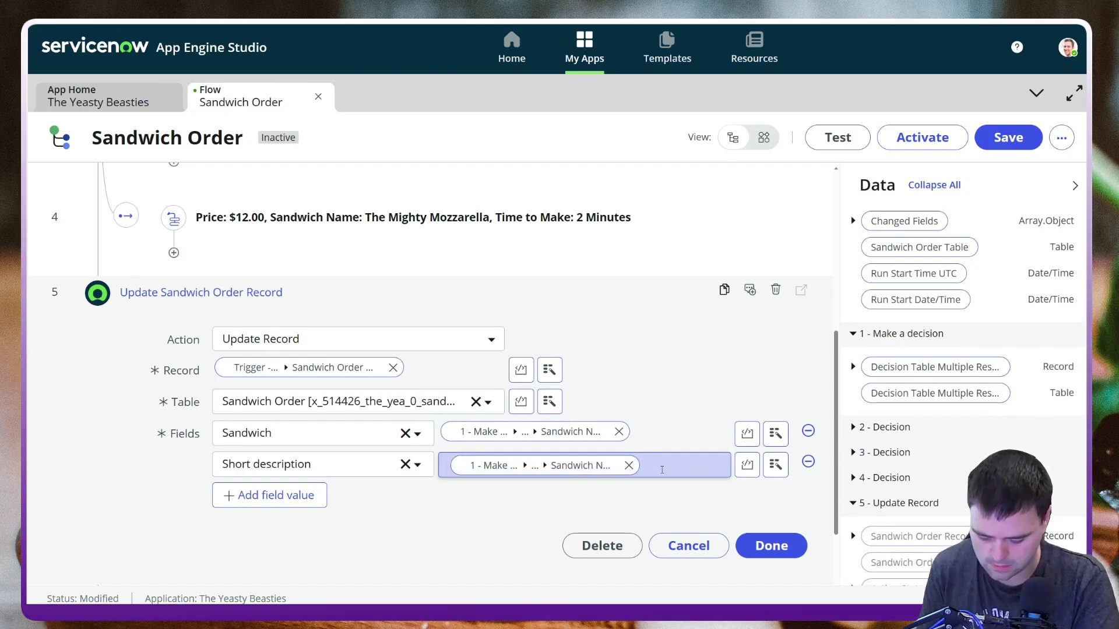
text(-)
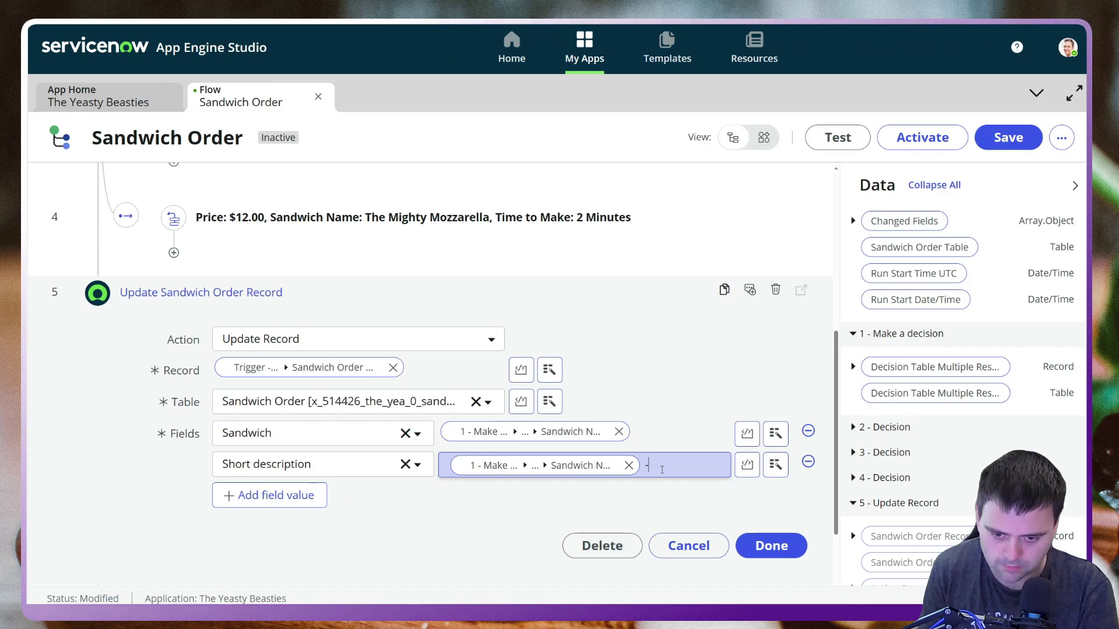
- Append the decision's Price and Time to Make results to the Short description value, separated by a hyphen
click(854, 368)
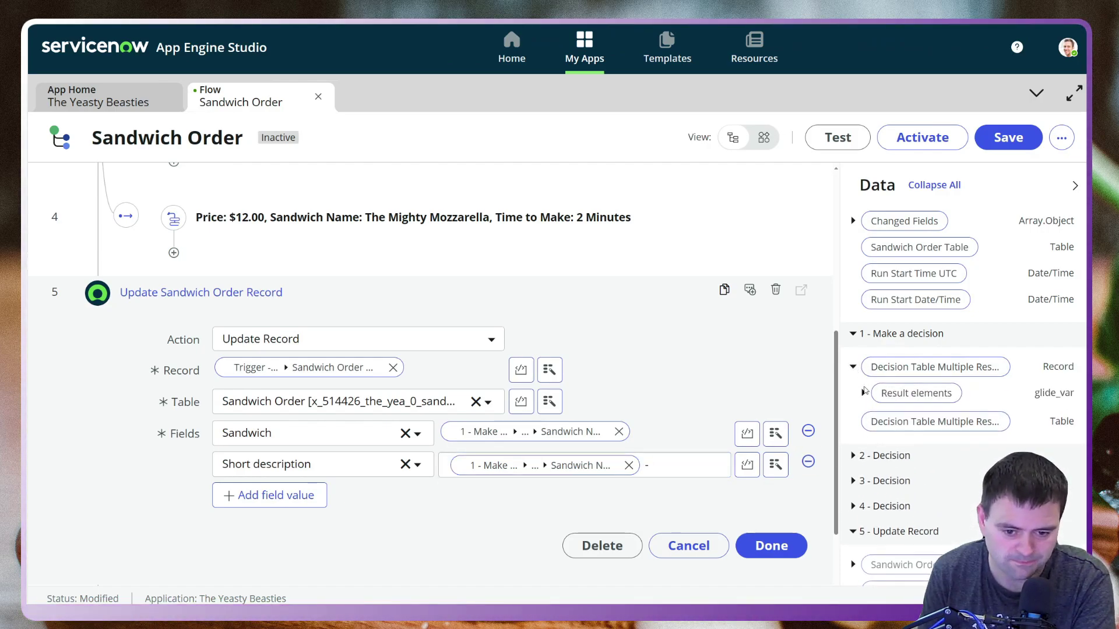
click(864, 394)
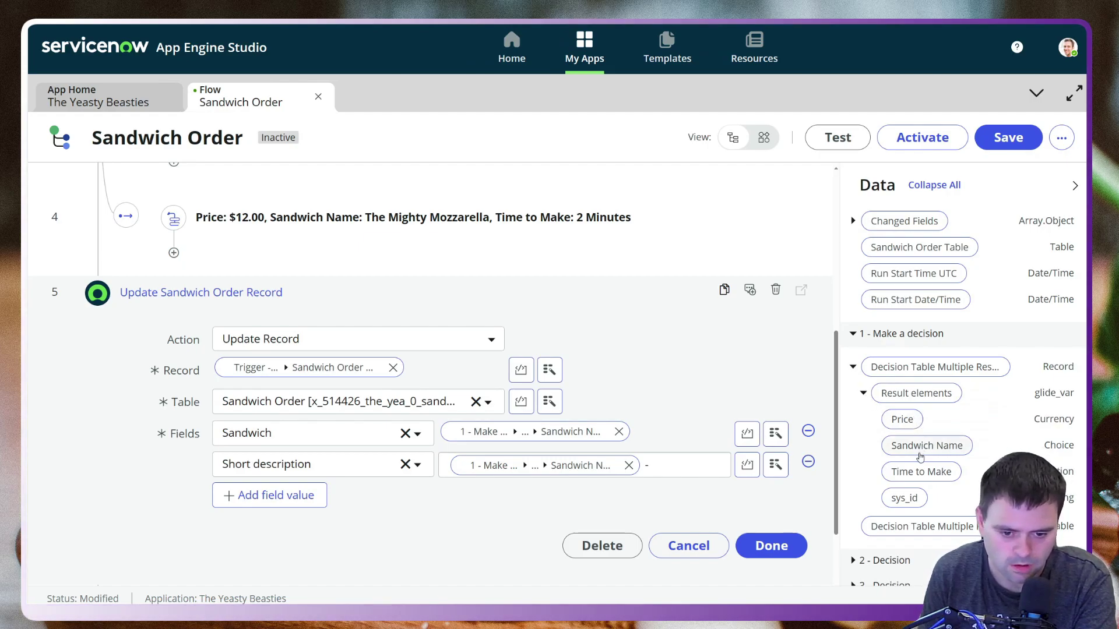
drag(900, 425, 700, 481)
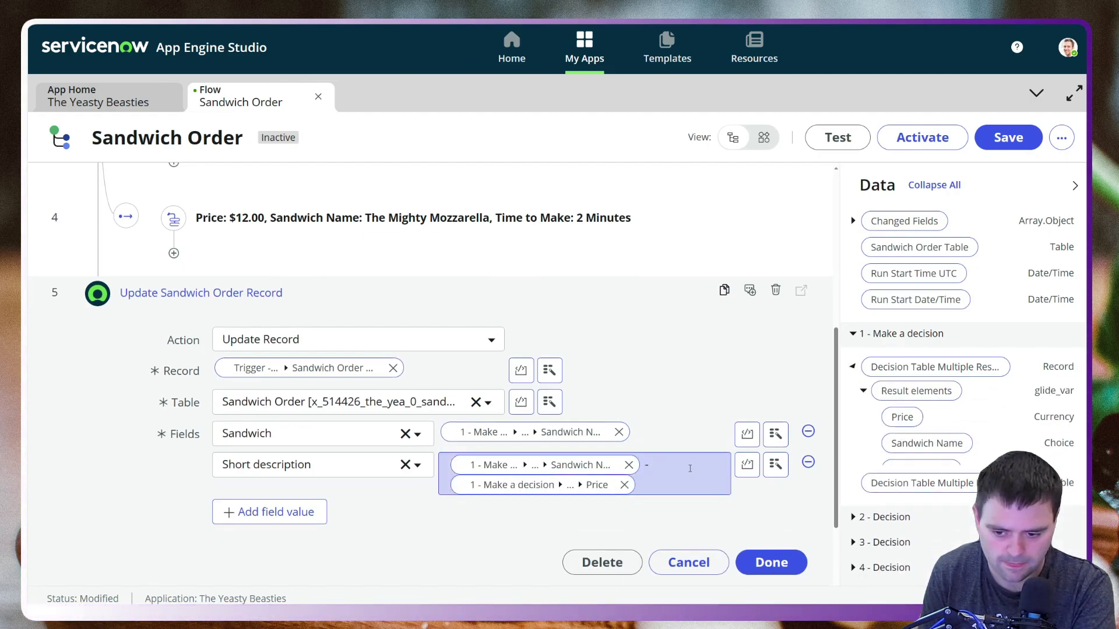
click(718, 487)
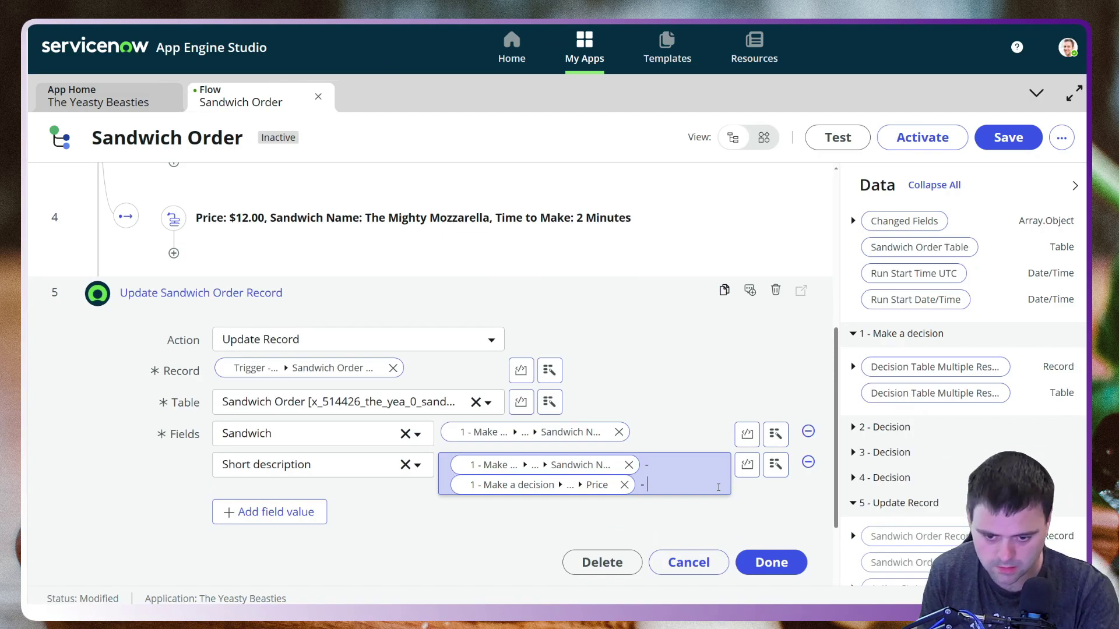
click(854, 367)
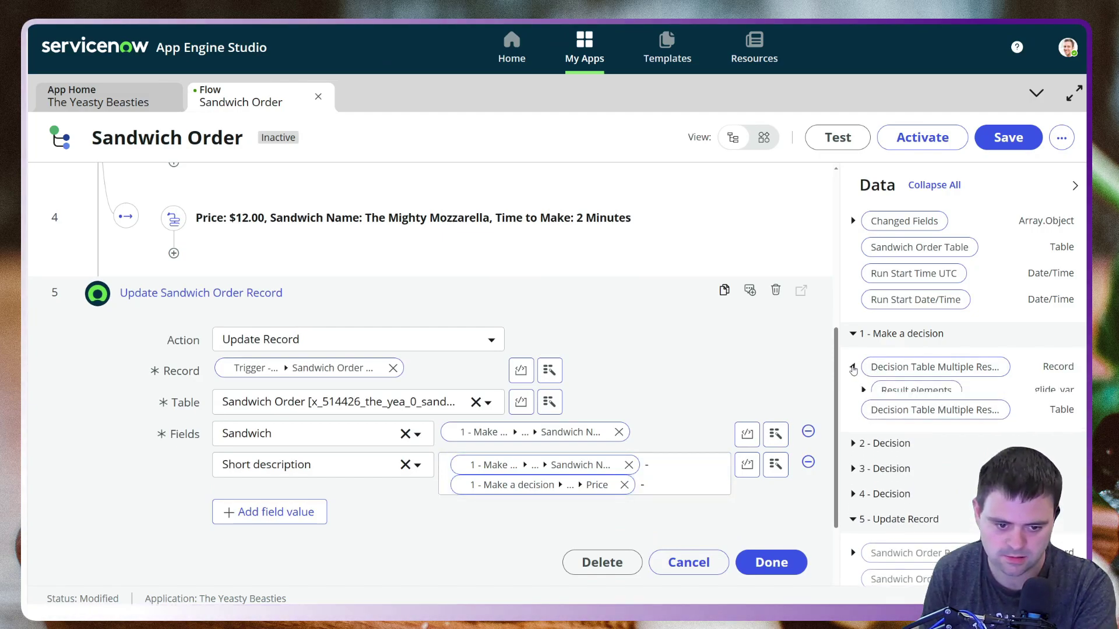
click(863, 394)
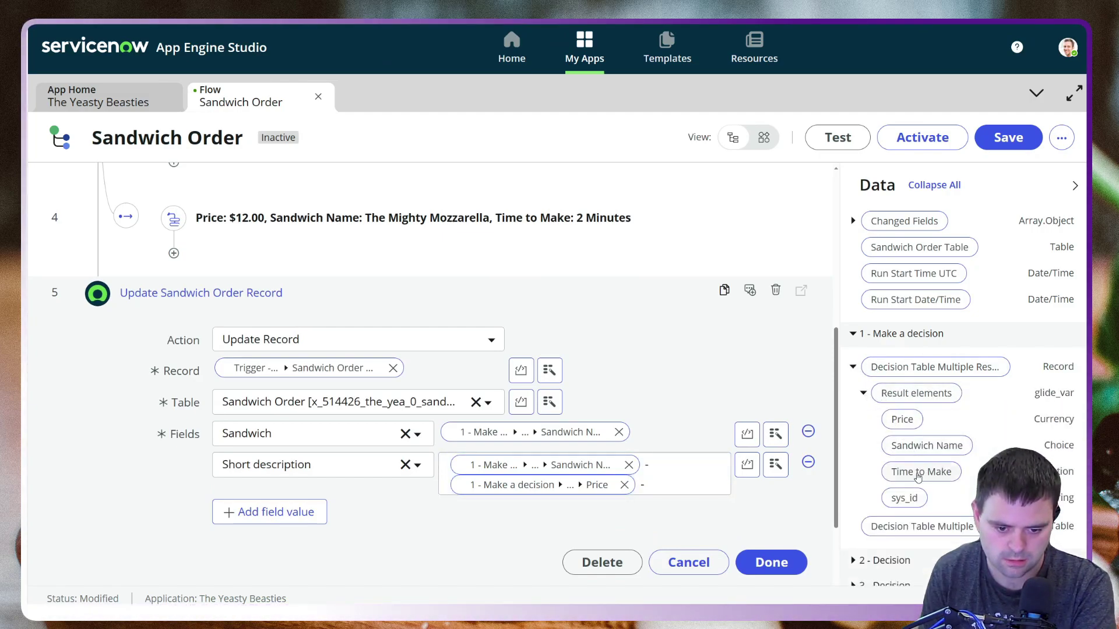
drag(918, 475, 686, 491)
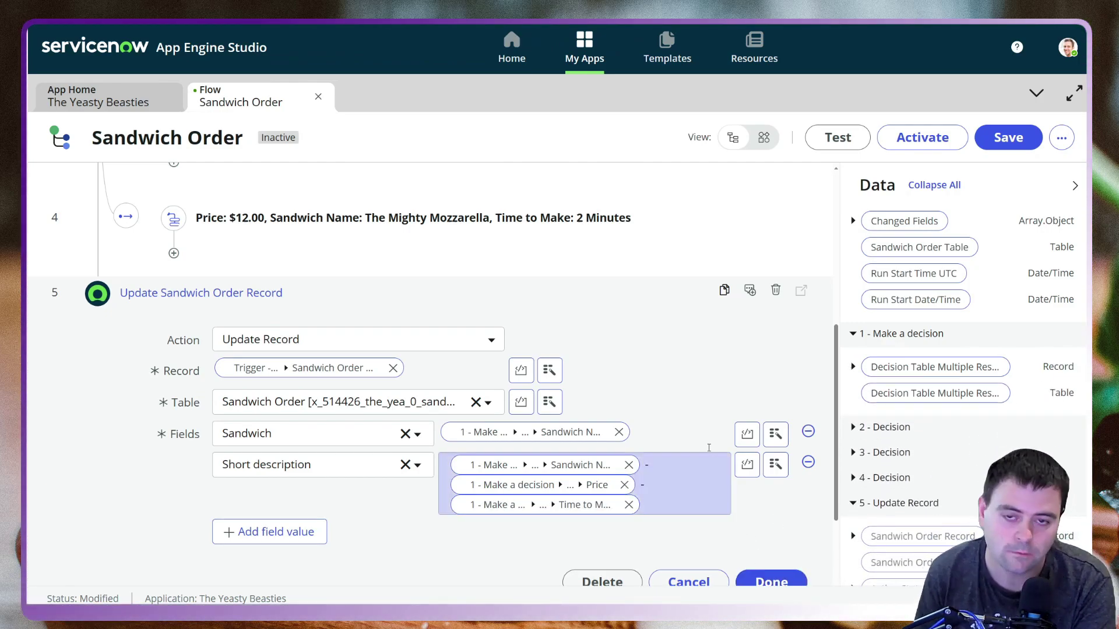
- Finish the Update Sandwich Order Record action and save the flow
scroll(667, 420, up, 5)
scroll(668, 420, down, 2)
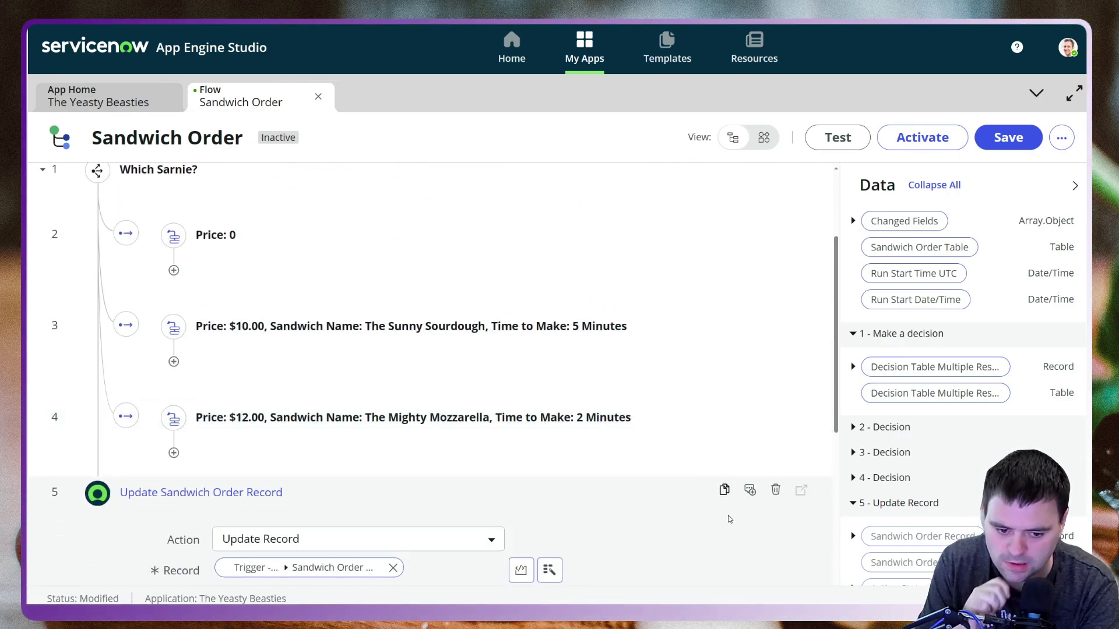
scroll(723, 513, down, 2)
scroll(723, 513, up, 2)
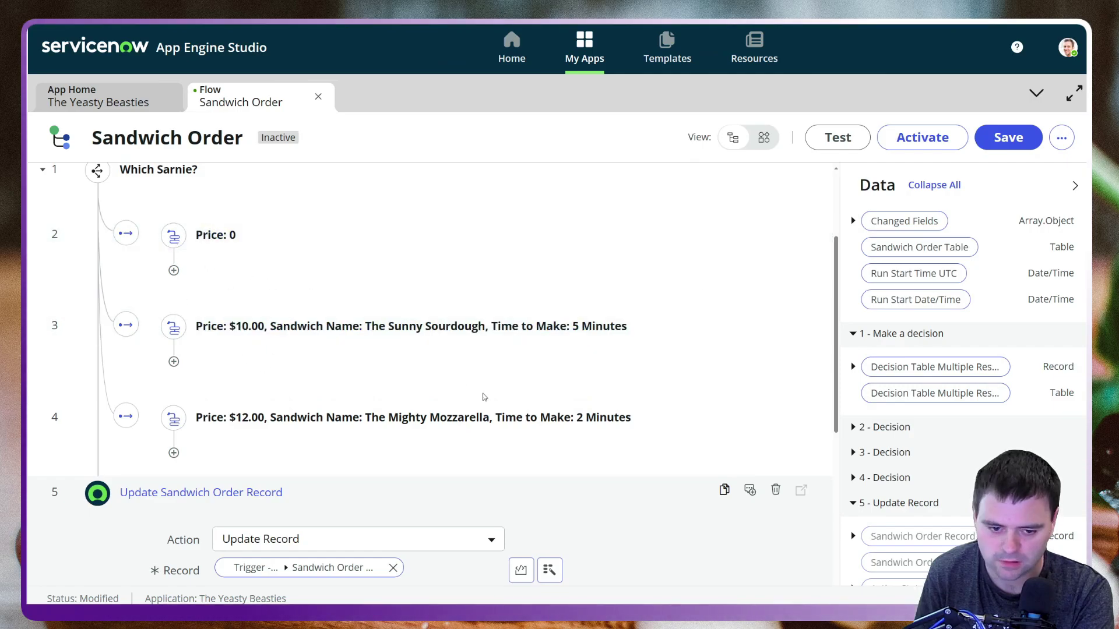
scroll(483, 397, down, 5)
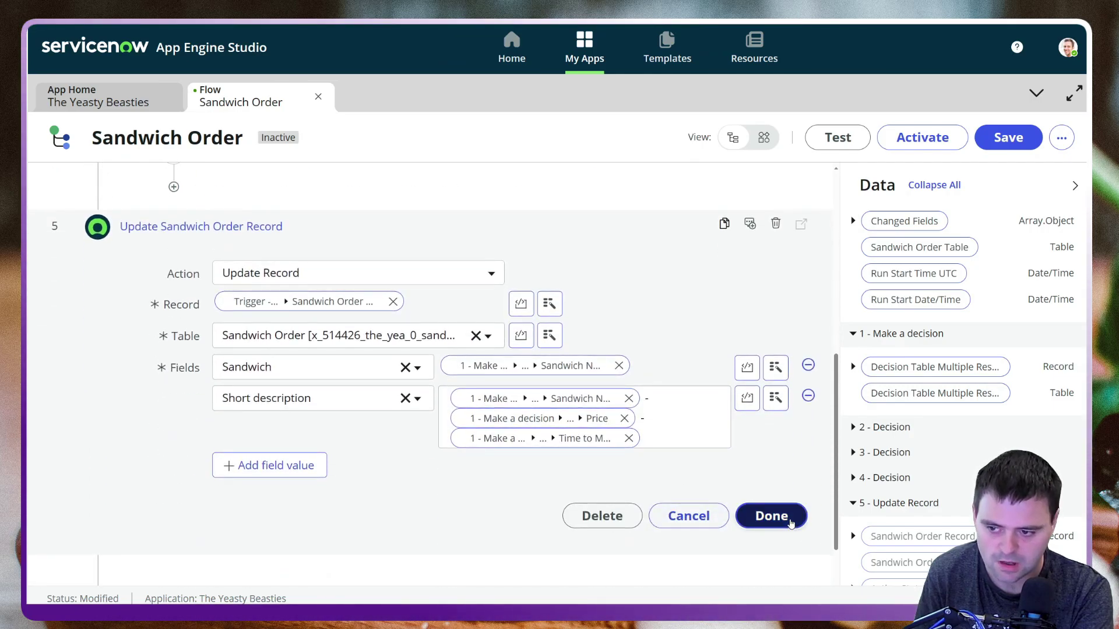
click(772, 517)
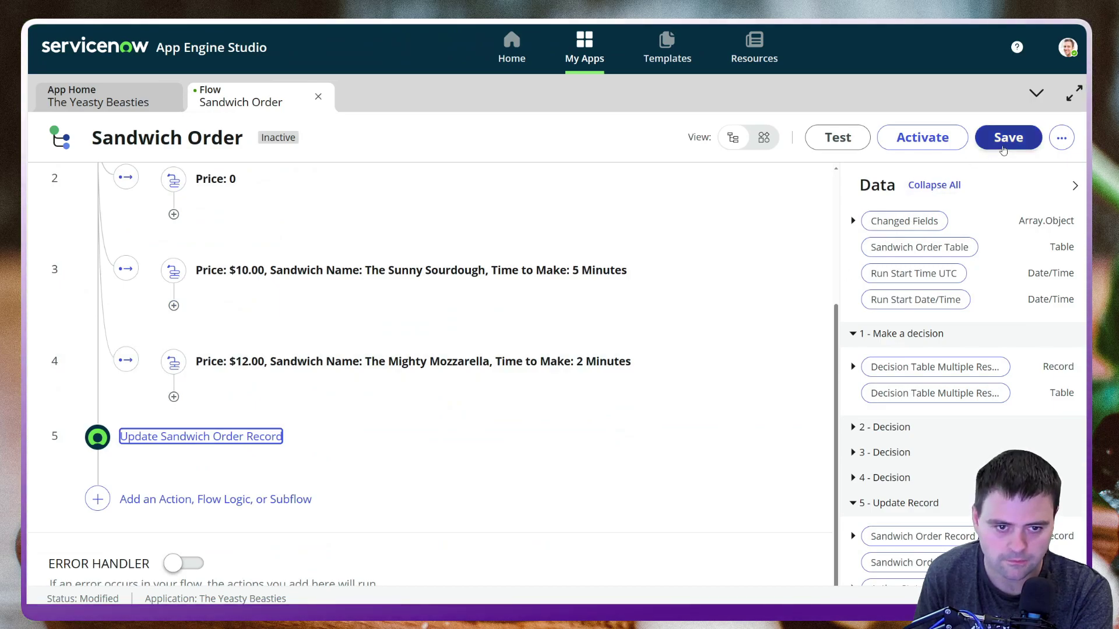
click(1003, 146)
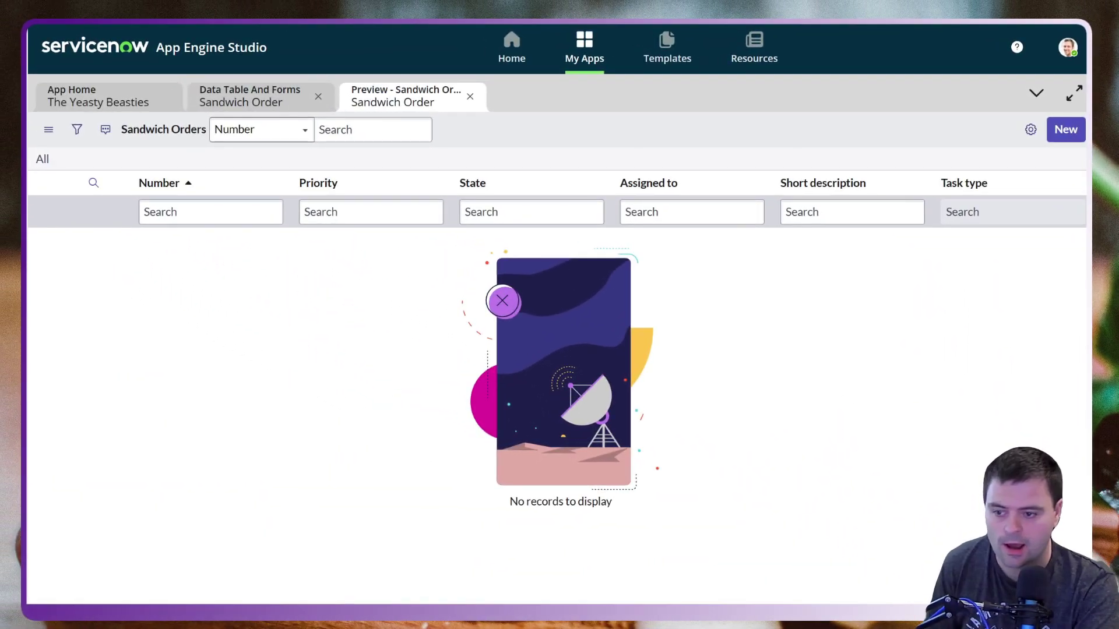
- Create and save a Sandwich Order record with Sourdough bread, Mayo spread, Chicken protein and Pepper Jack cheese
click(1066, 129)
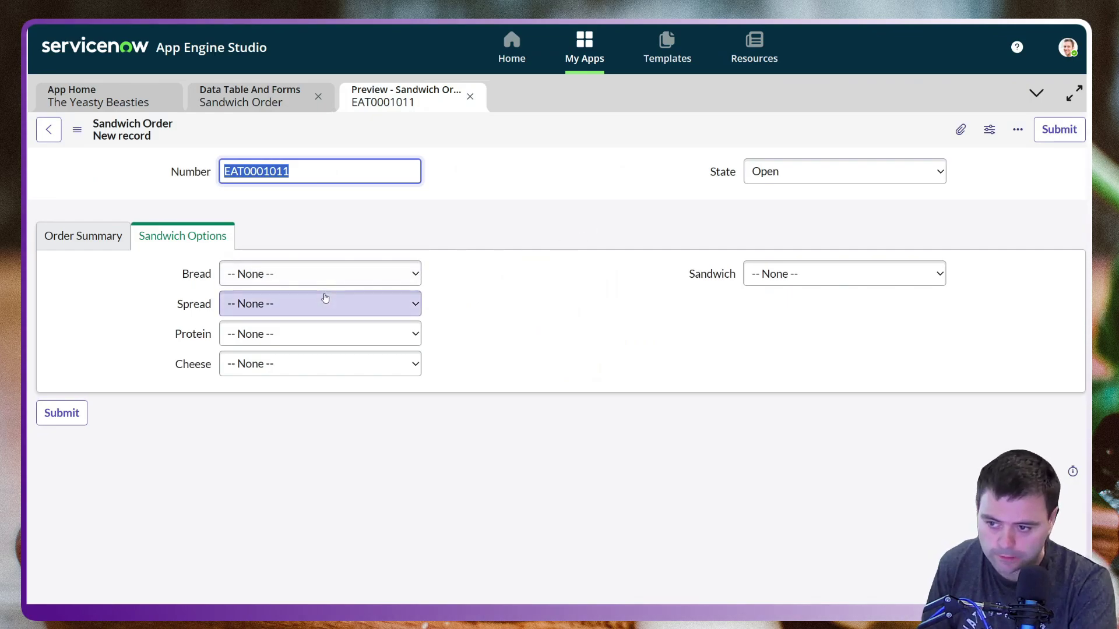
click(306, 282)
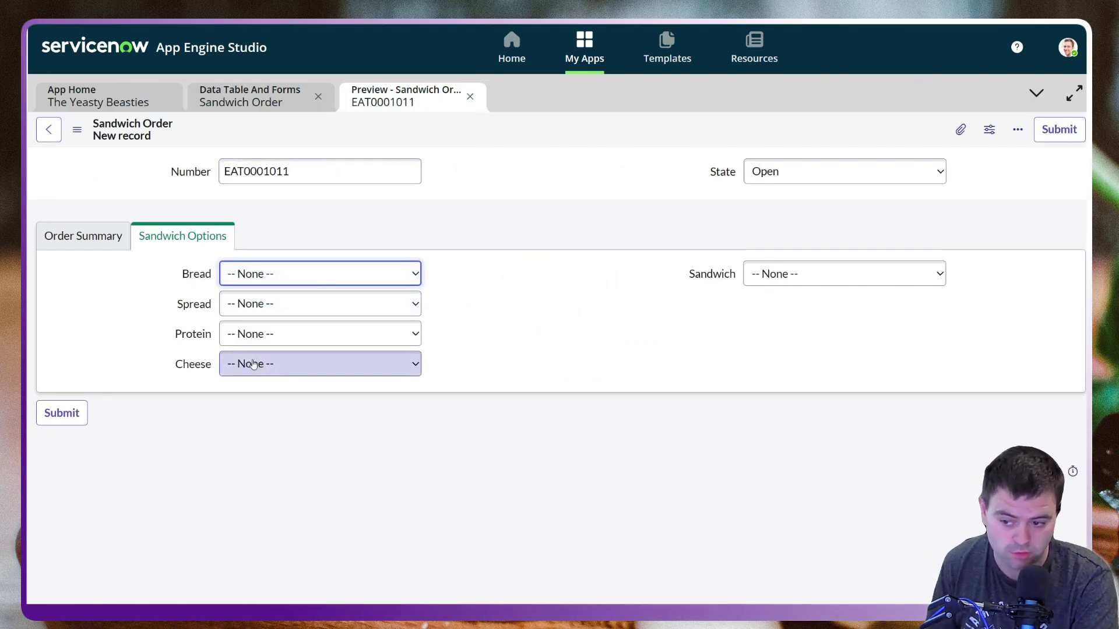
key(Down)
key(Tab)
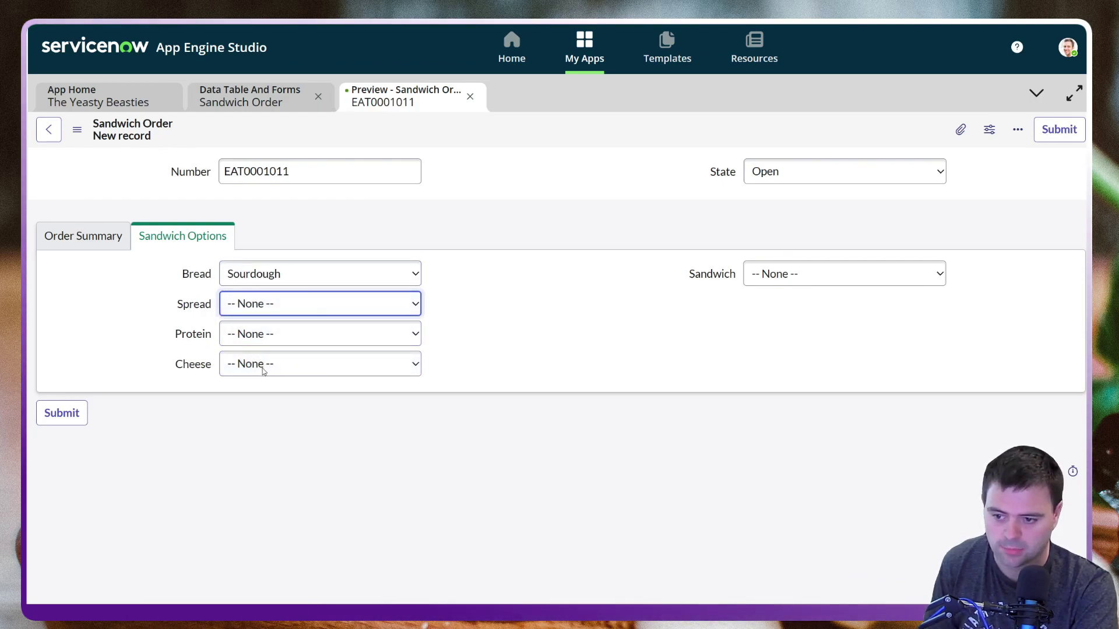
key(Down)
key(Tab)
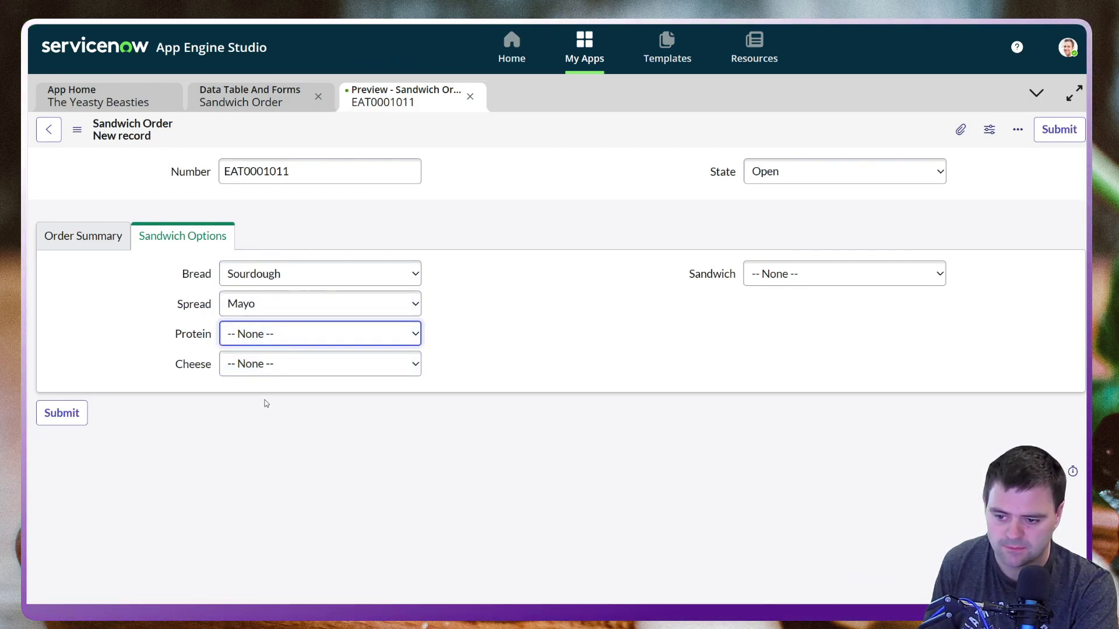
key(Down)
key(Tab)
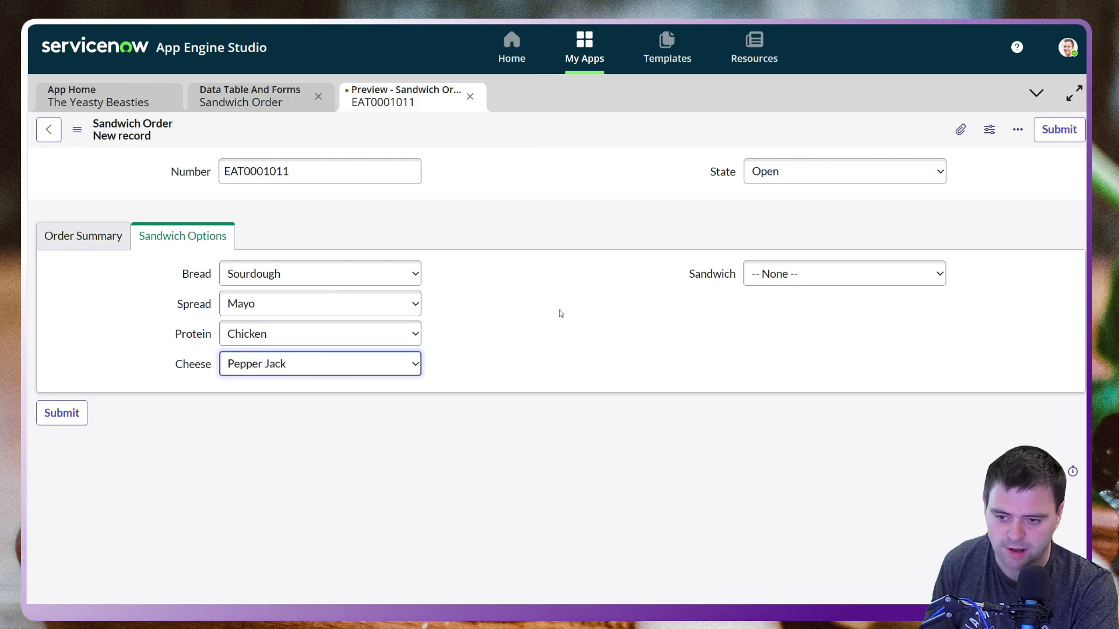
click(560, 276)
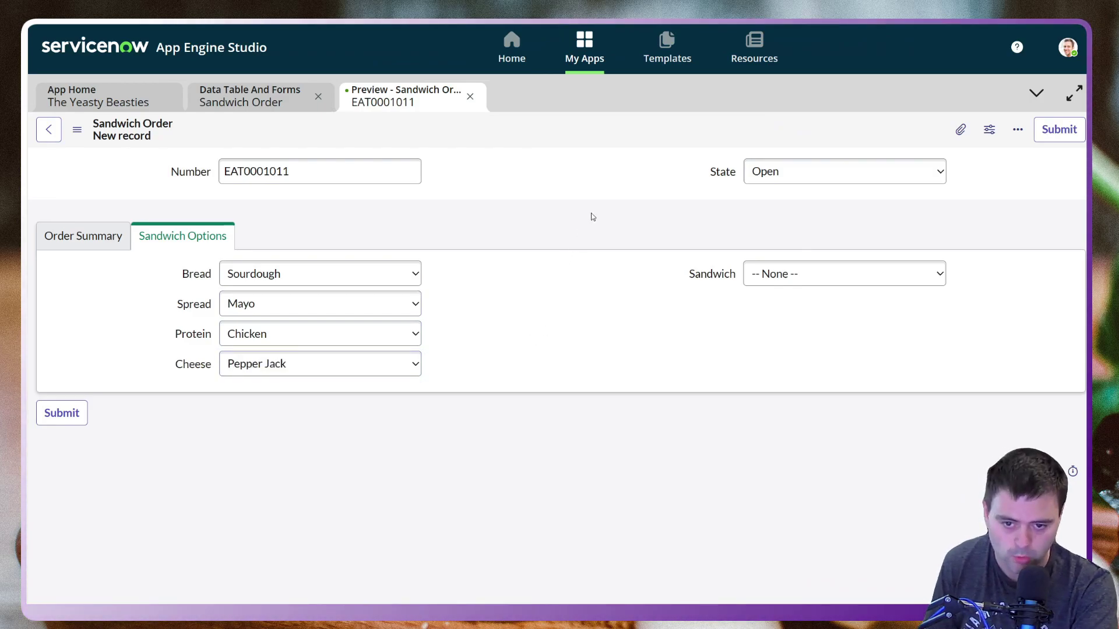
right_click(572, 137)
click(597, 145)
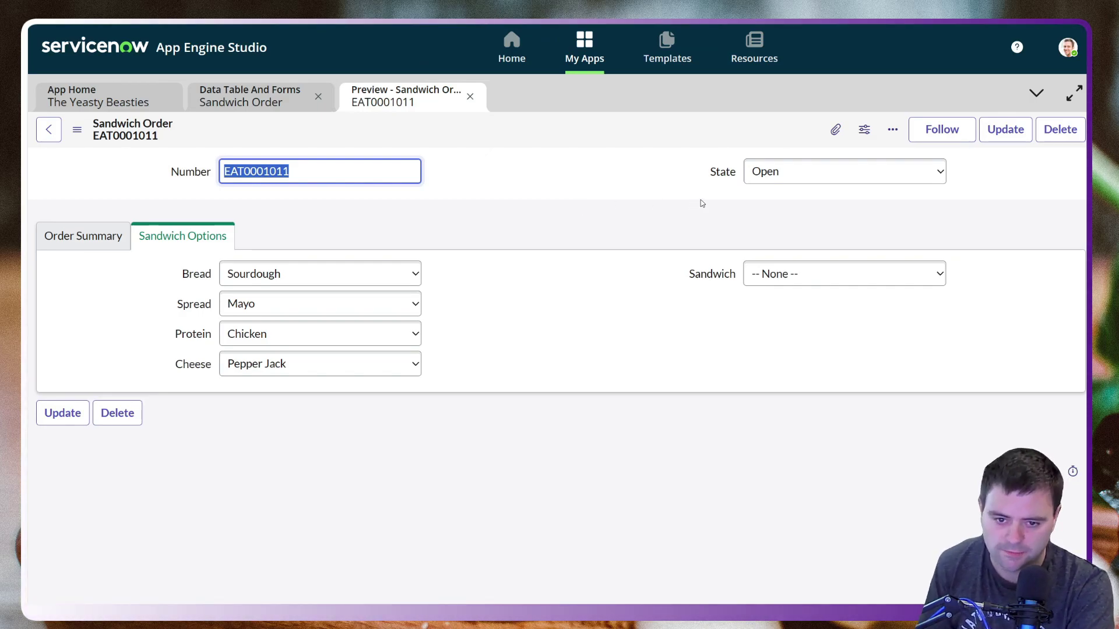
- Set the order's state to Work in Progress, save it, and check its Order Summary and Sandwich Options
click(781, 173)
click(793, 223)
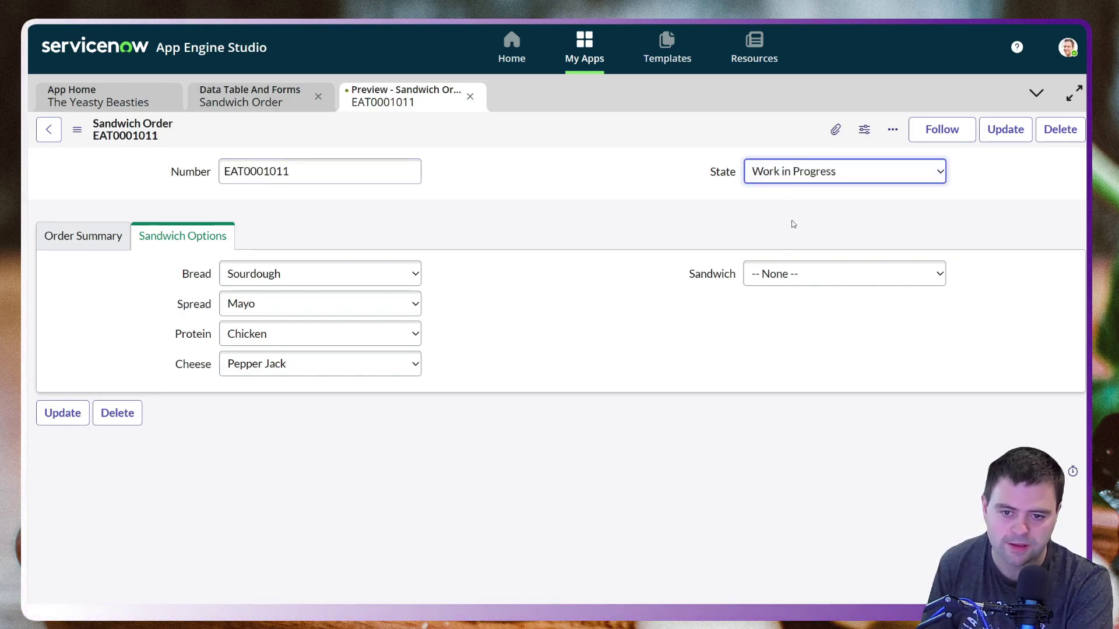
right_click(574, 136)
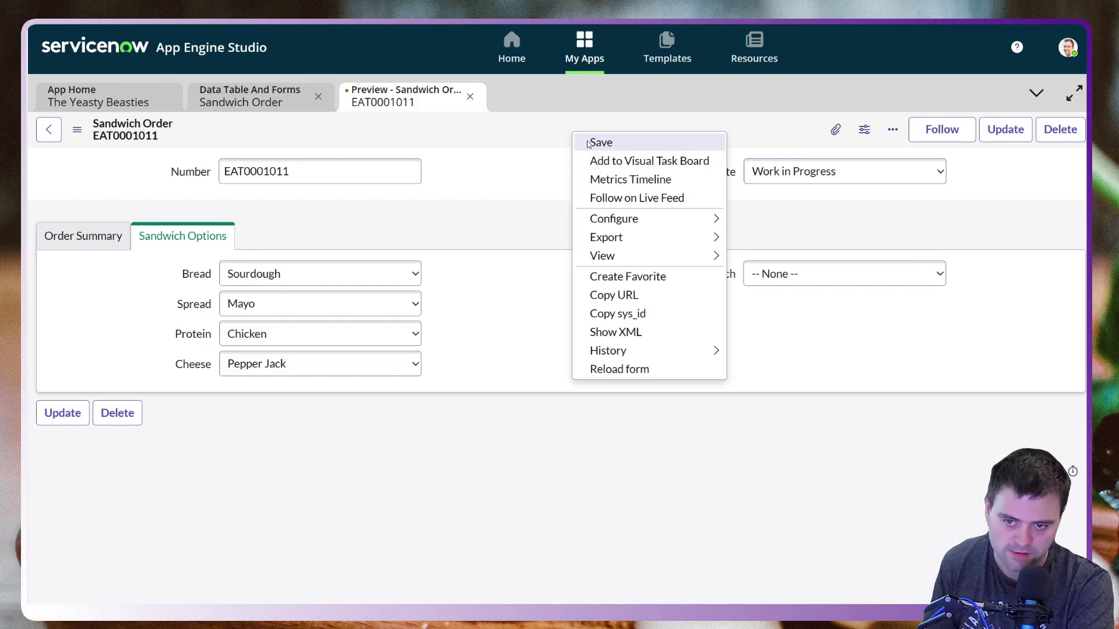
click(589, 143)
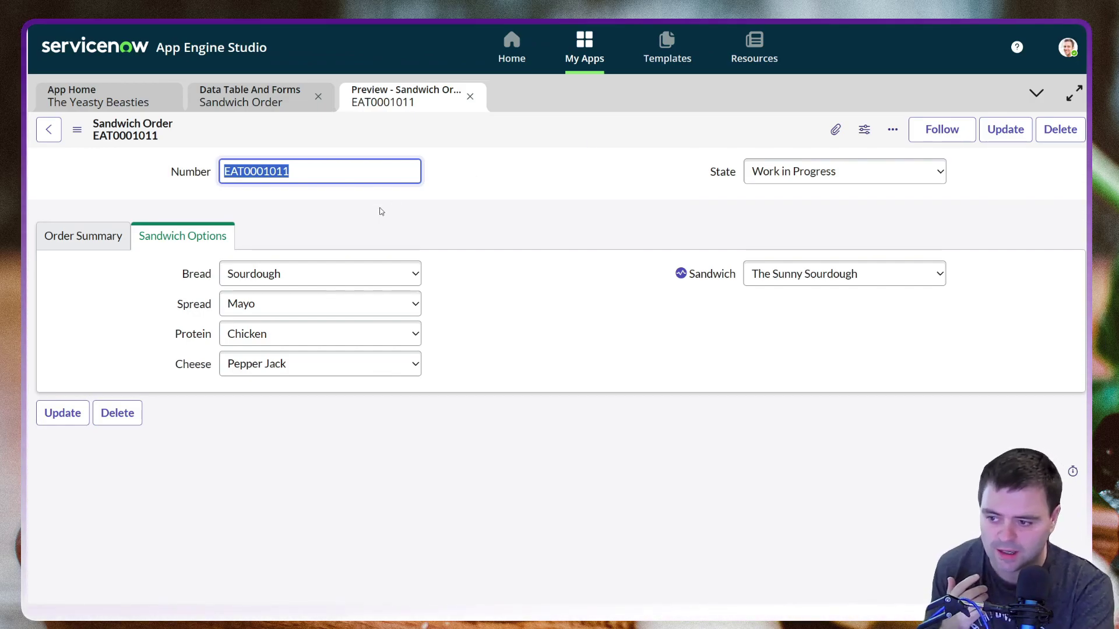
click(81, 239)
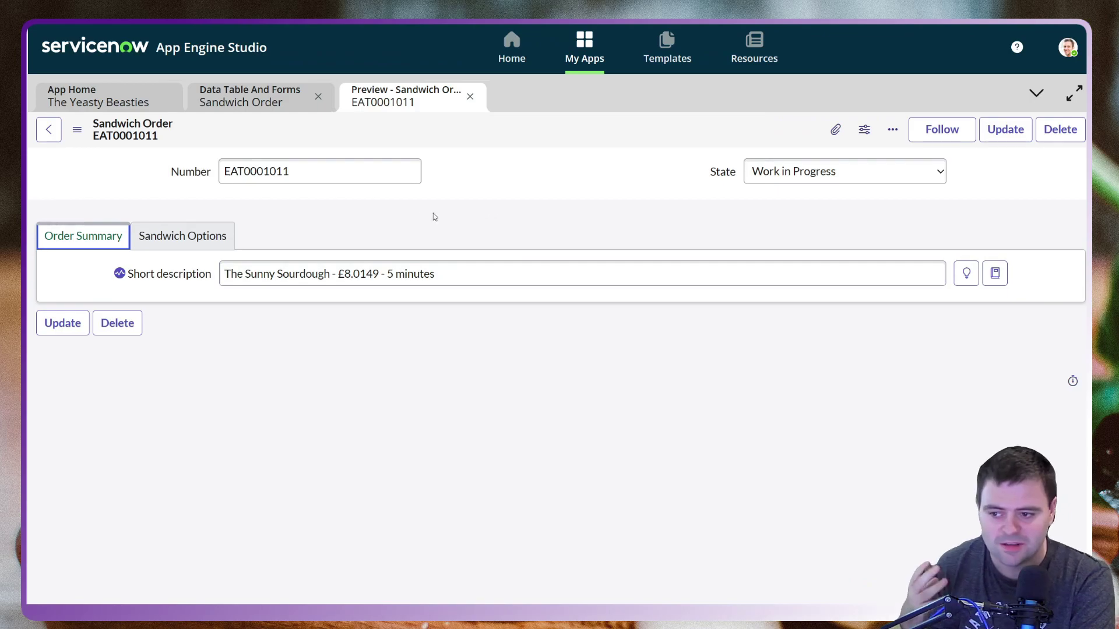
click(191, 244)
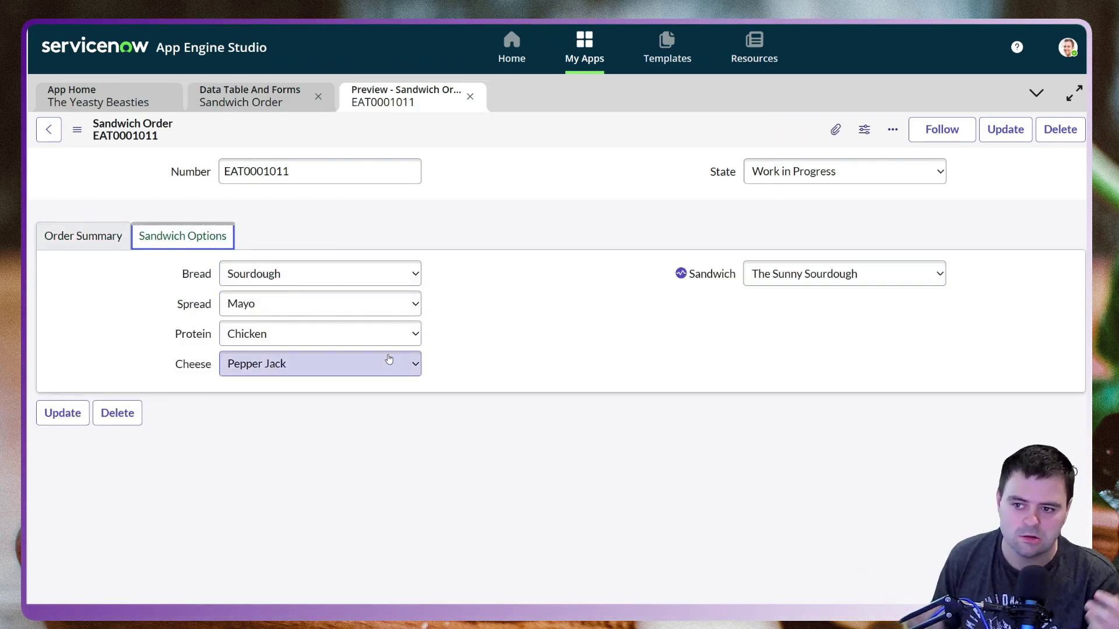